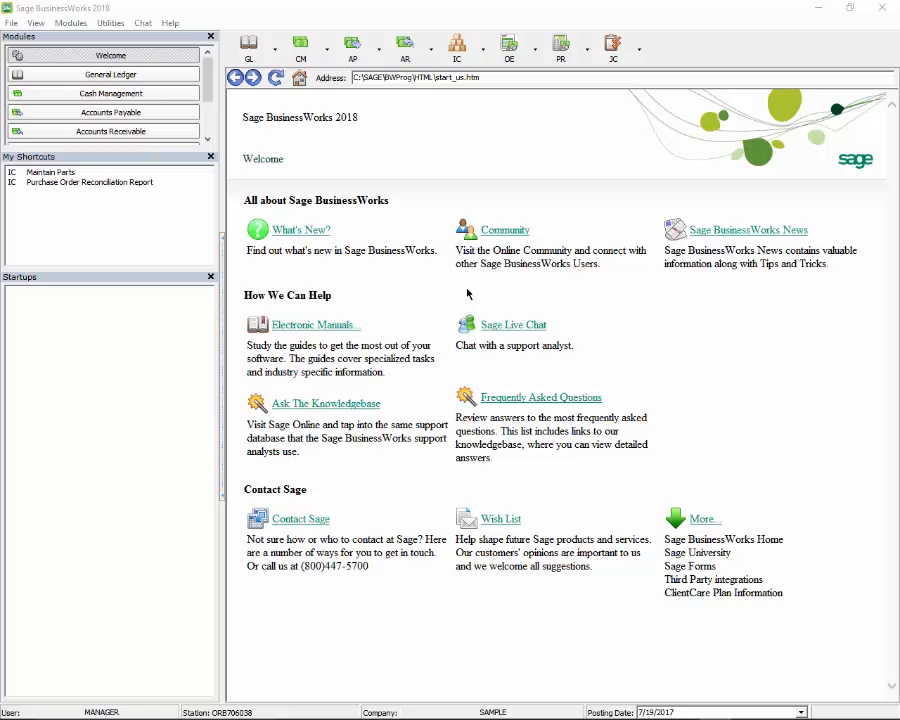
Step: Create a payroll deduction with ID NEW, calculated as Percent of base hourly pay (exempt)
{"action": "left_click", "coordinate": [563, 44]}
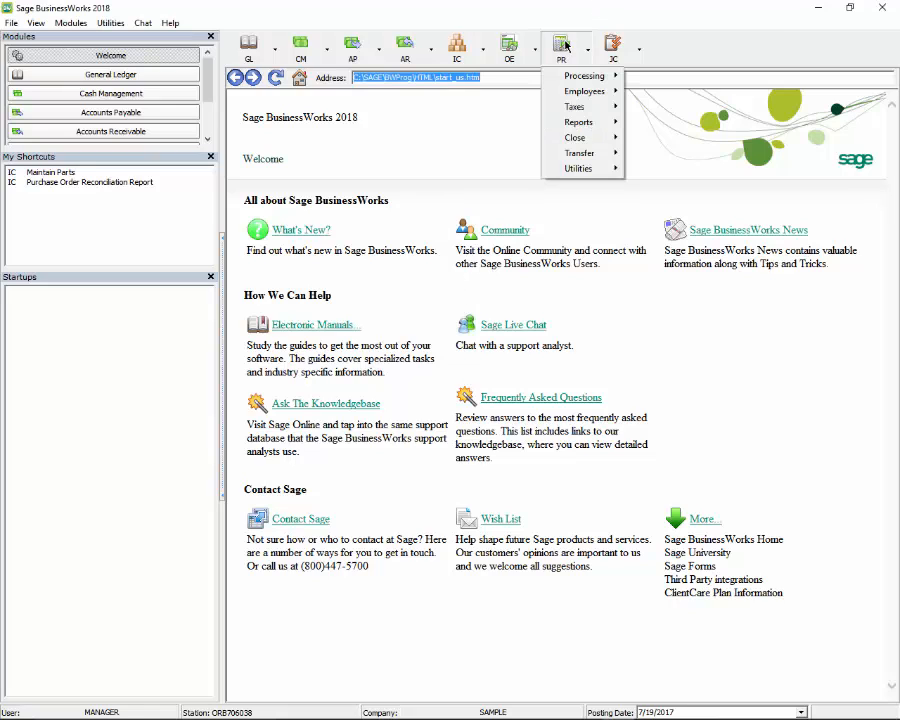
{"action": "mouse_move", "coordinate": [626, 170]}
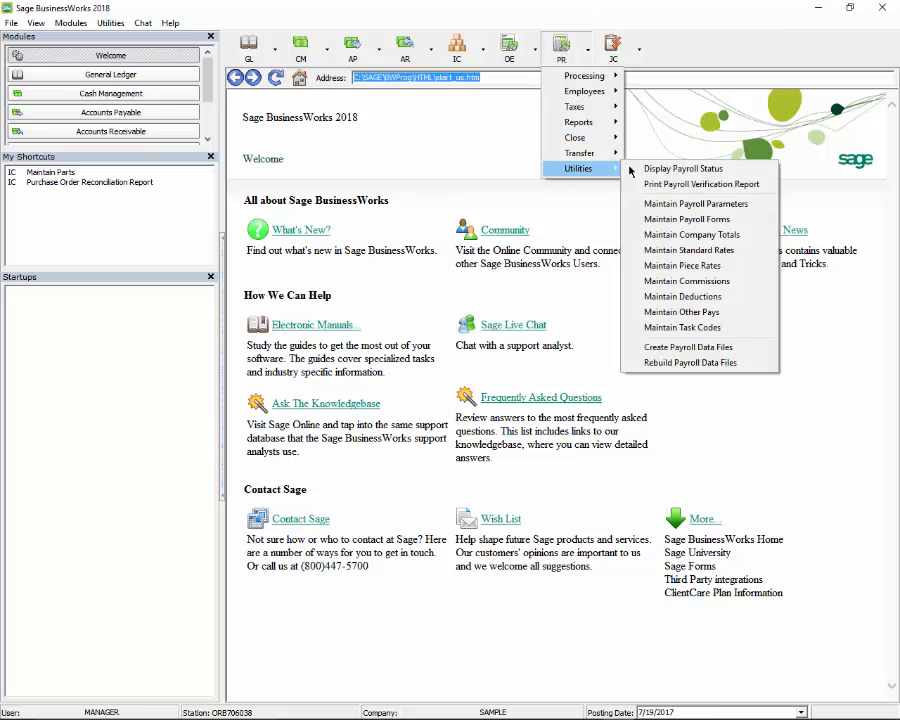
{"action": "left_click", "coordinate": [682, 296]}
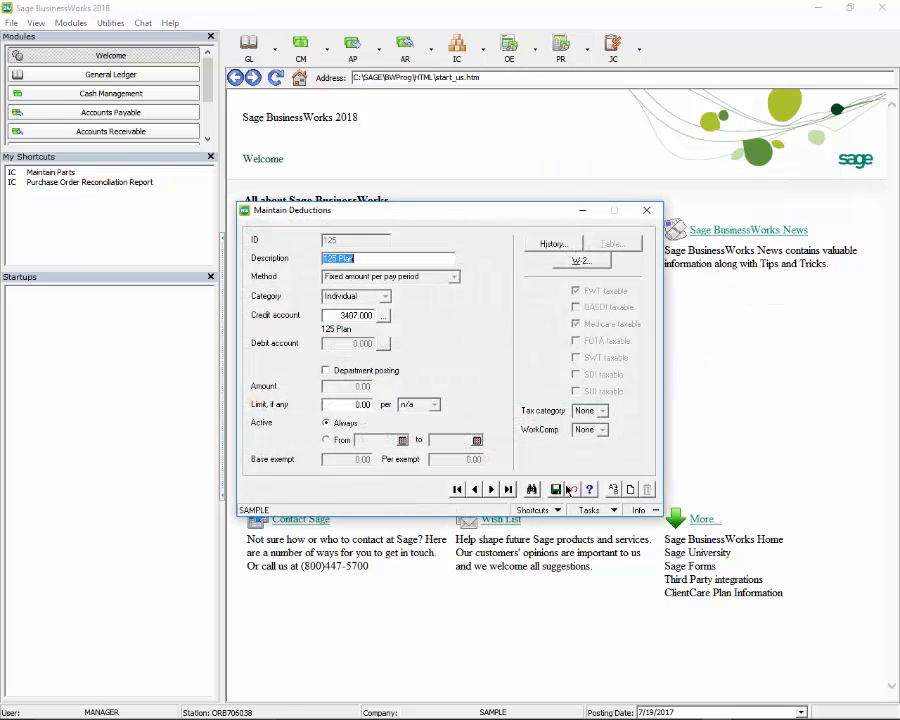
{"action": "left_click", "coordinate": [630, 489]}
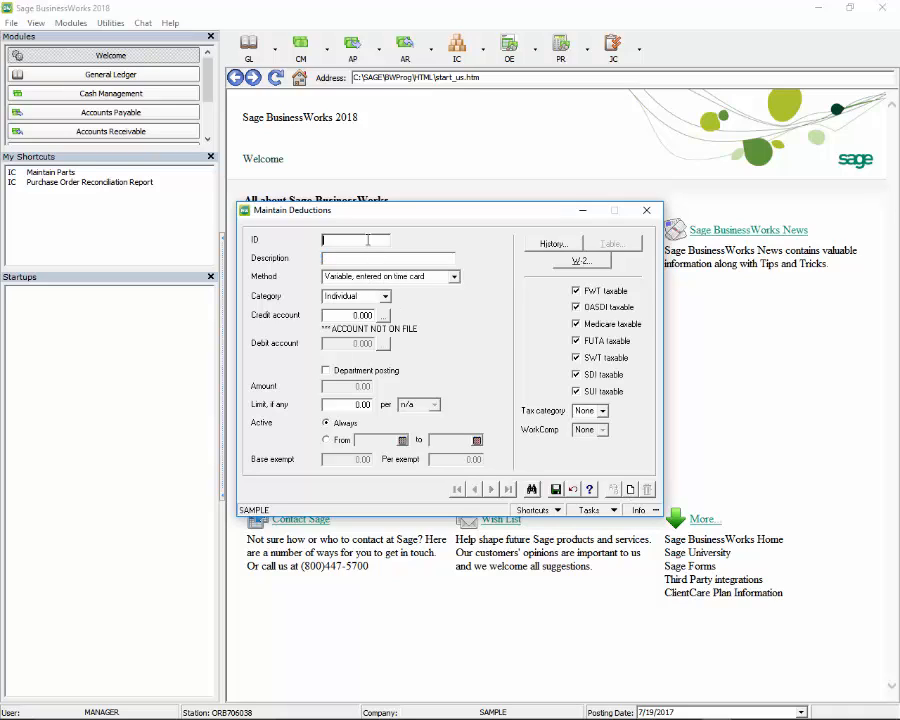
{"action": "type", "text": "NEW"}
{"action": "left_click", "coordinate": [450, 278]}
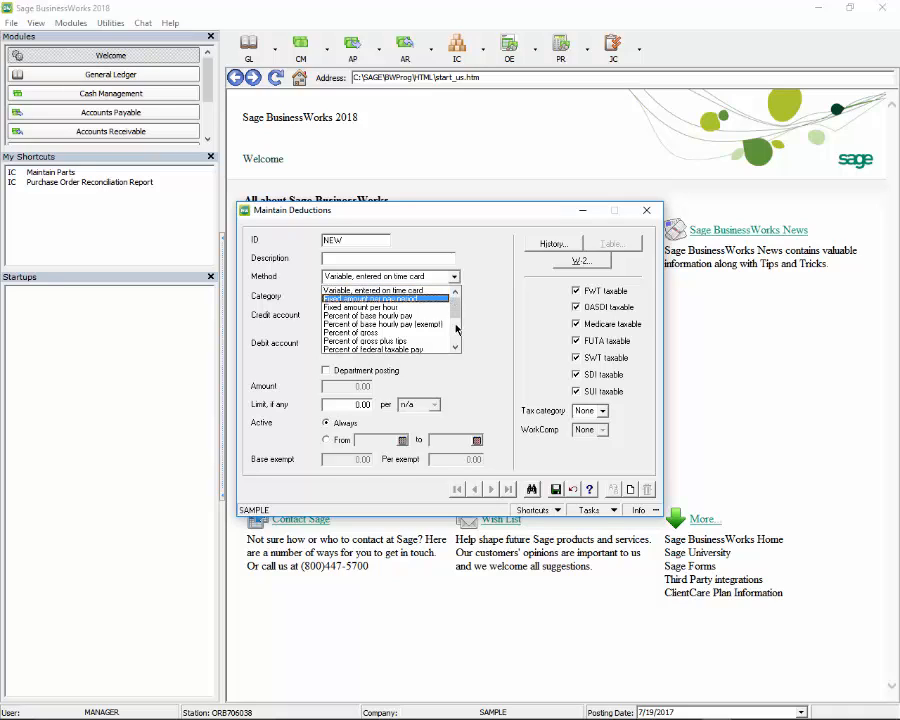
{"action": "scroll", "coordinate": [432, 302], "scroll_direction": "down", "scroll_amount": 1}
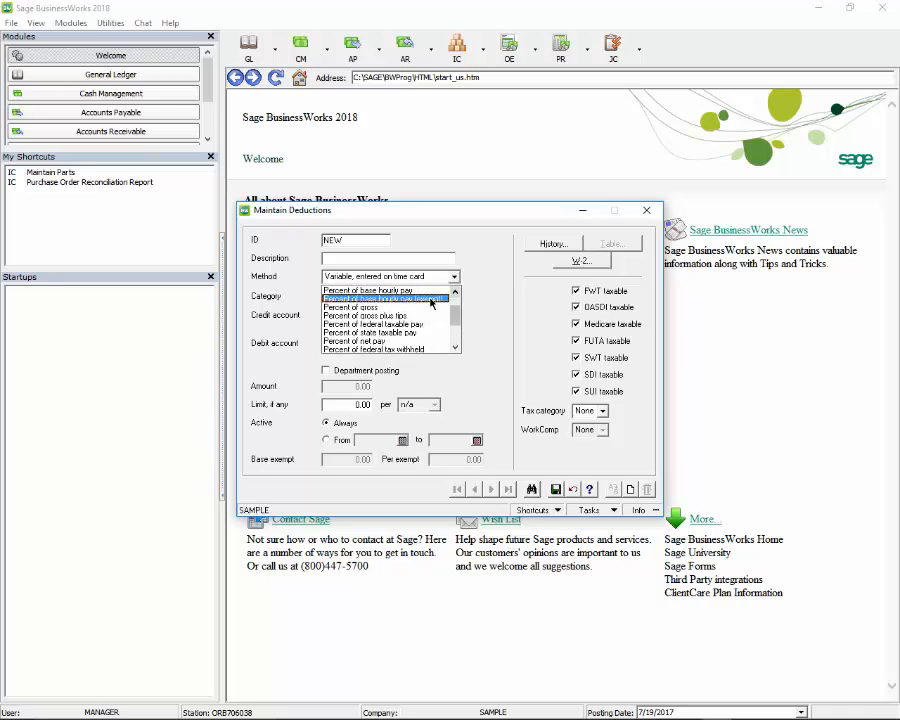
{"action": "left_click", "coordinate": [432, 300]}
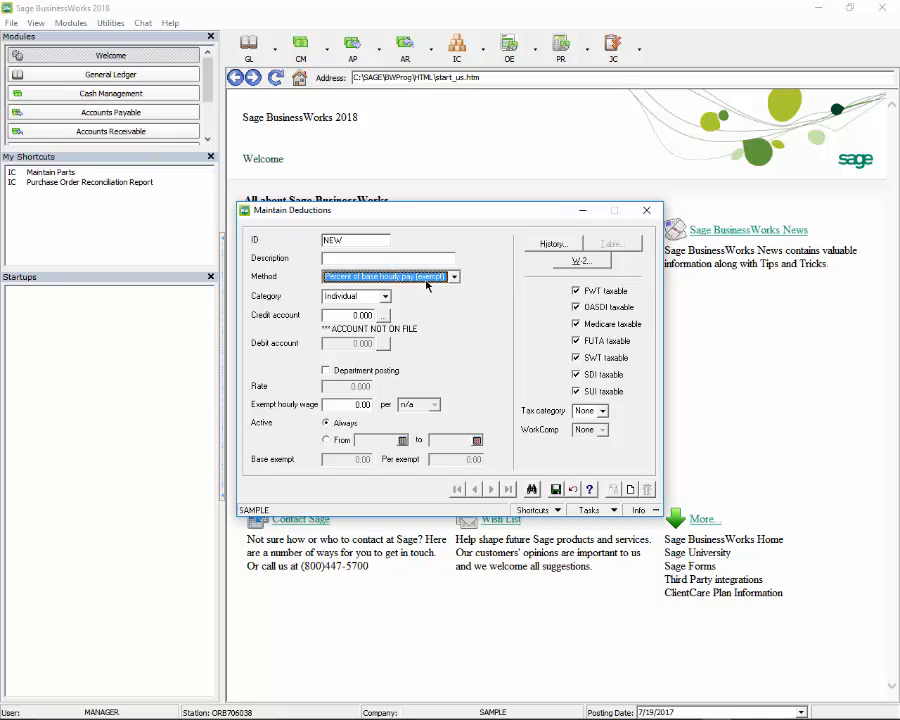
Step: Set the NEW deduction's exempt hourly wage to 10.00, save it and close deduction maintenance
{"action": "left_click", "coordinate": [343, 402]}
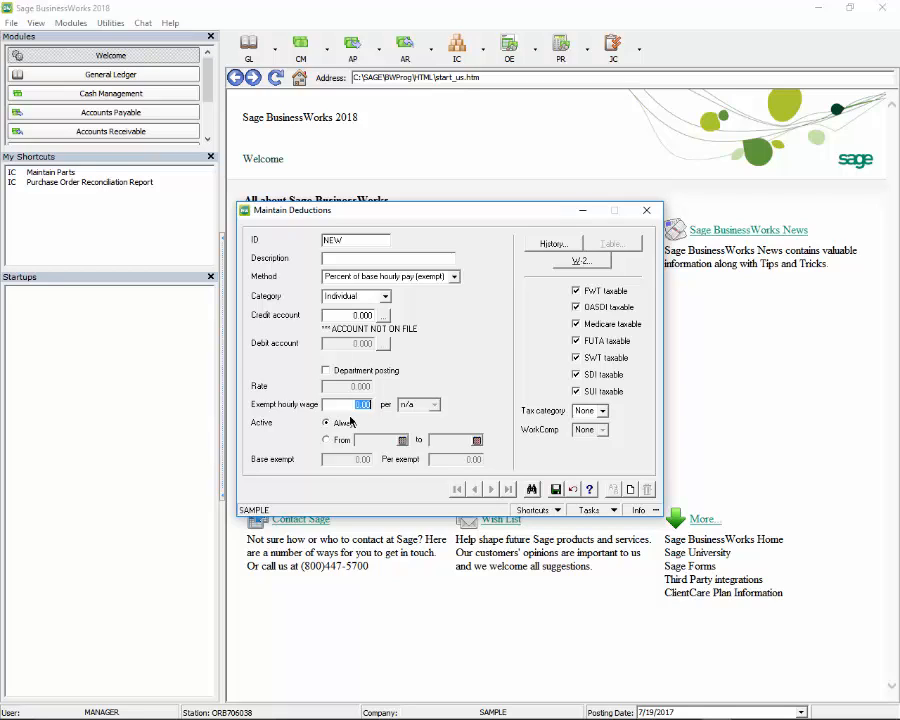
{"action": "type", "text": "10.00"}
{"action": "left_click", "coordinate": [558, 492]}
{"action": "left_click", "coordinate": [647, 210]}
Step: Open the maintenance record of the second employee in the employee ID list
{"action": "left_click", "coordinate": [561, 46]}
{"action": "mouse_move", "coordinate": [584, 91]}
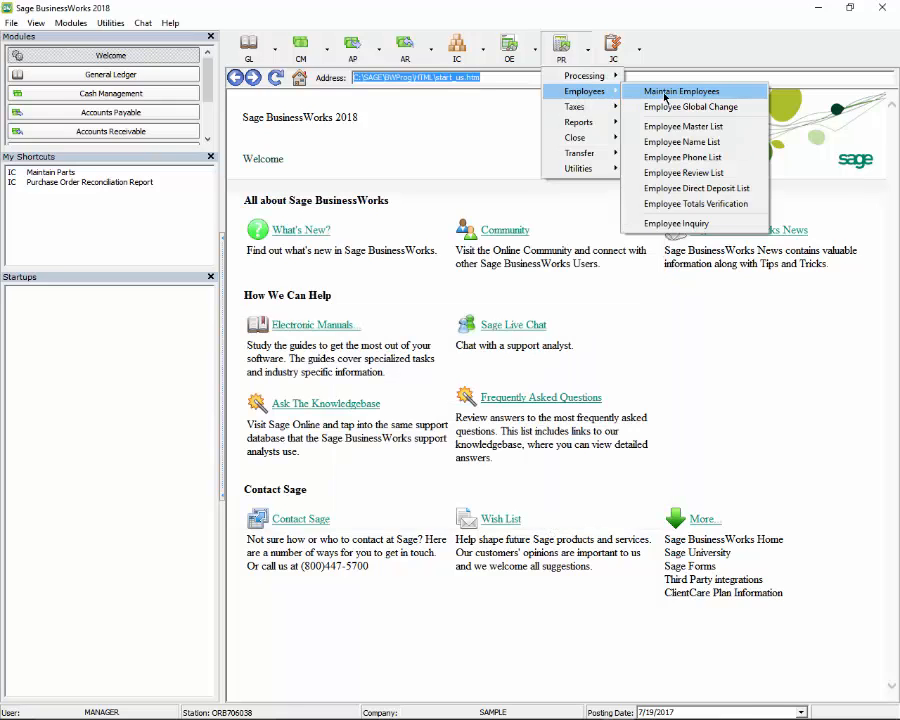
{"action": "left_click", "coordinate": [665, 93]}
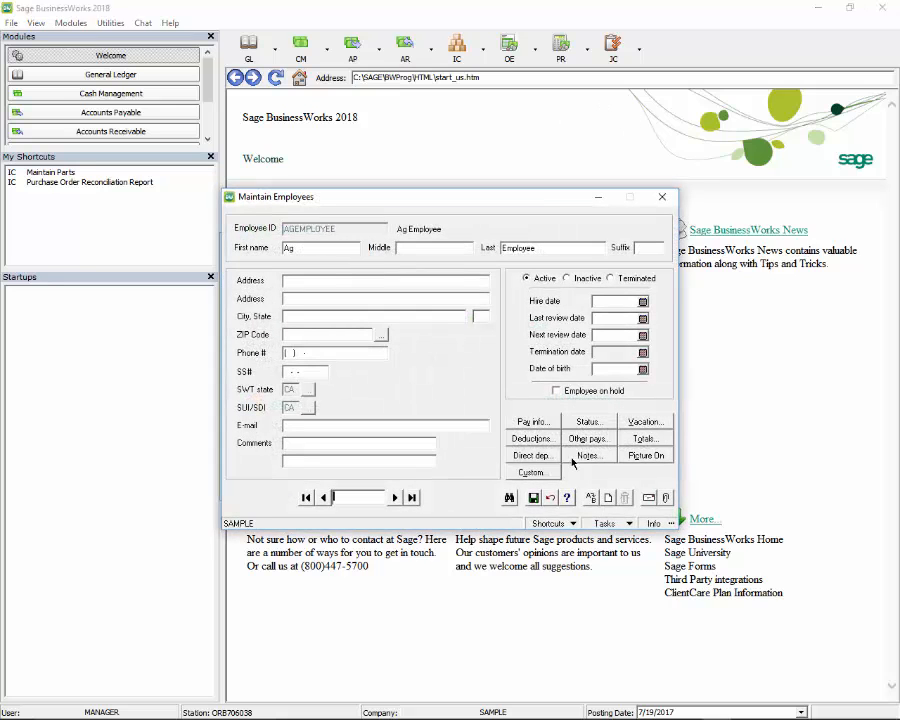
{"action": "left_click", "coordinate": [509, 497]}
{"action": "left_click", "coordinate": [300, 272]}
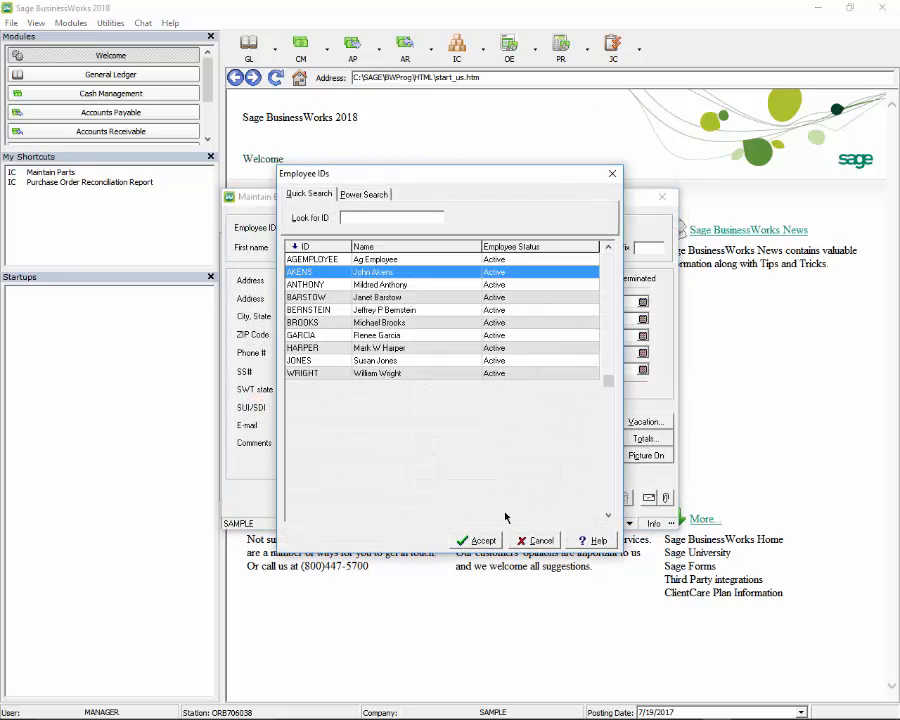
{"action": "left_click", "coordinate": [478, 541]}
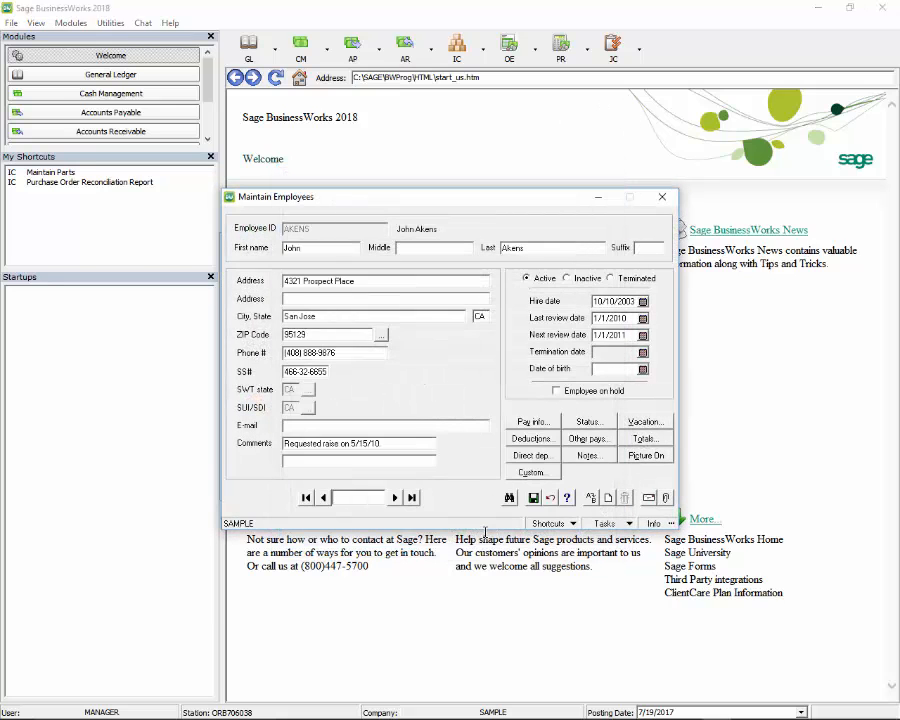
Step: Add the NEW deduction to the employee as active with a rate of 25%
{"action": "left_click", "coordinate": [535, 439]}
{"action": "left_click", "coordinate": [393, 255]}
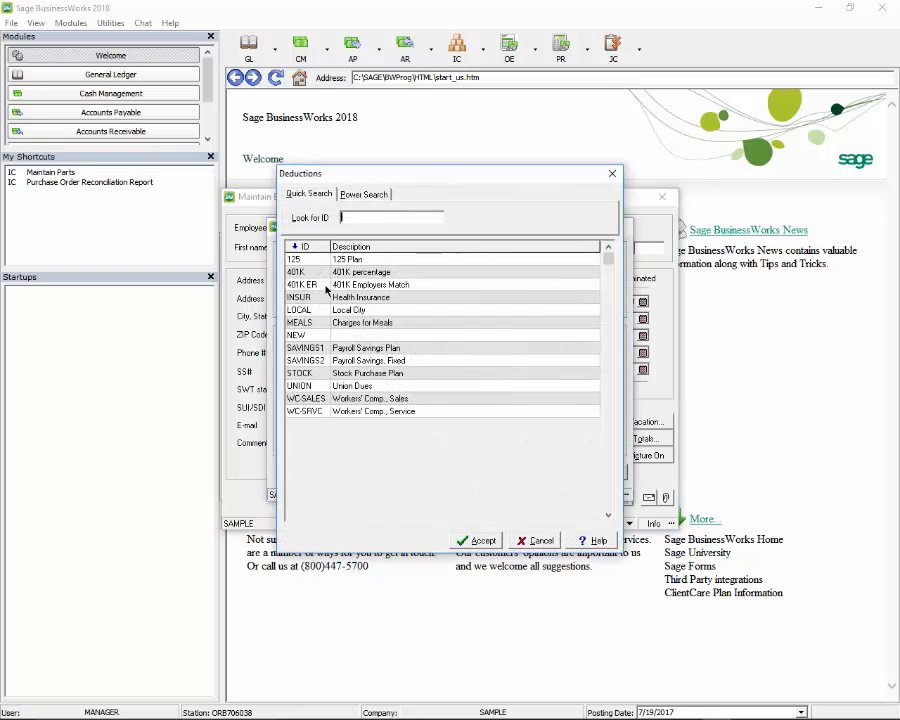
{"action": "left_click", "coordinate": [305, 335]}
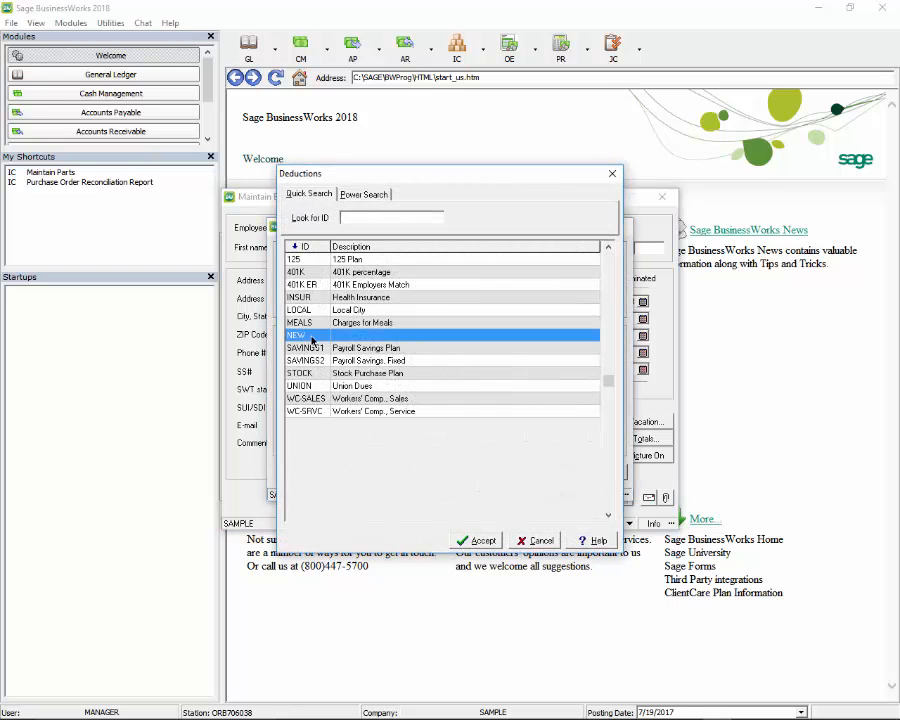
{"action": "left_click", "coordinate": [477, 540]}
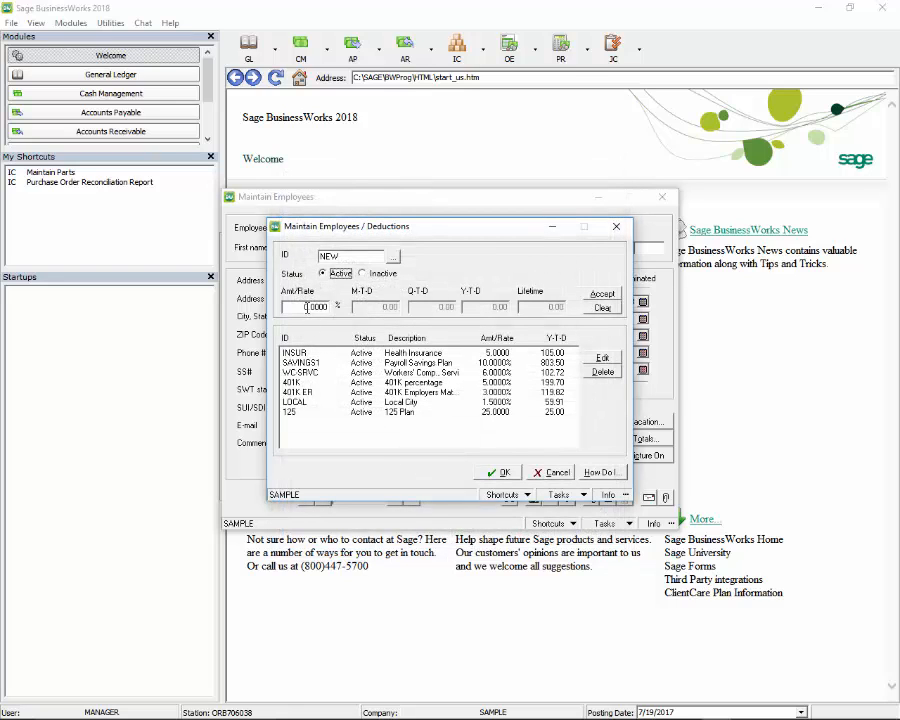
{"action": "type", "text": "25"}
{"action": "left_click", "coordinate": [602, 293]}
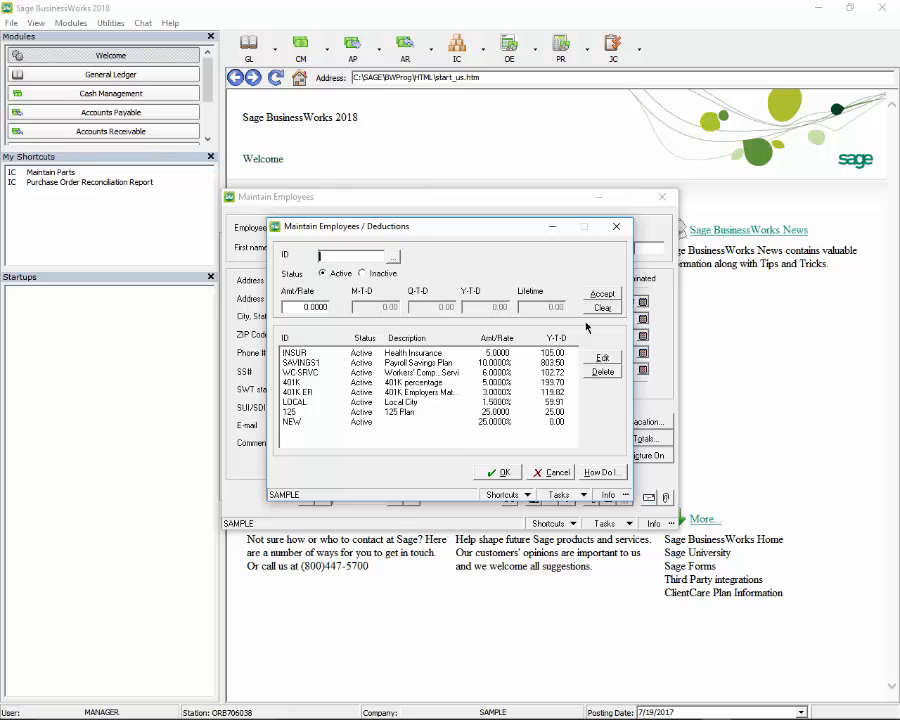
{"action": "left_click", "coordinate": [497, 474]}
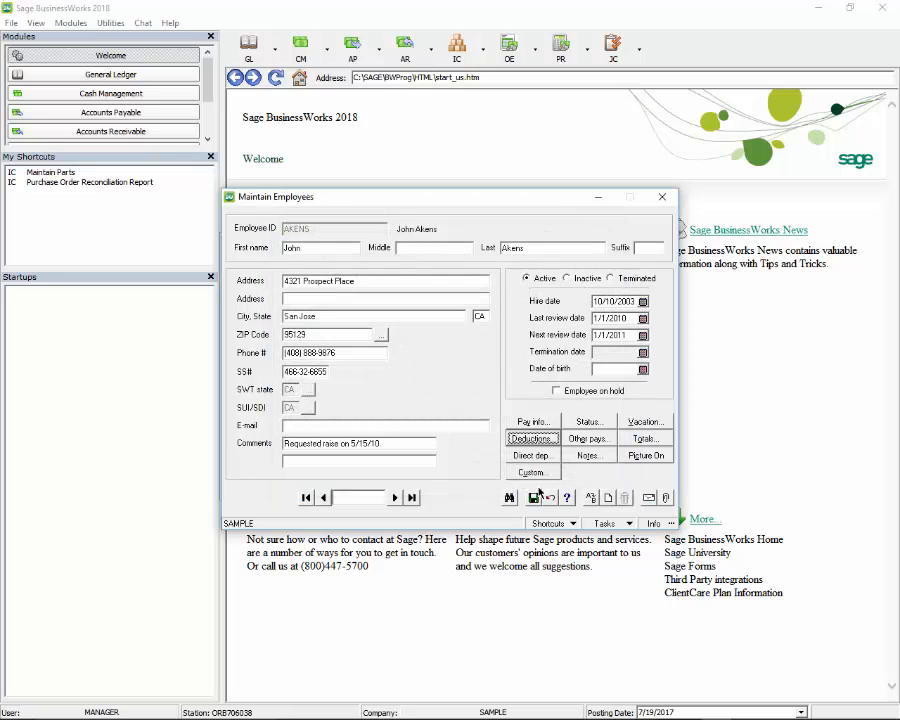
Step: Set the employee's pay rate to 20.000 per hour and close the employee record
{"action": "left_click", "coordinate": [535, 422]}
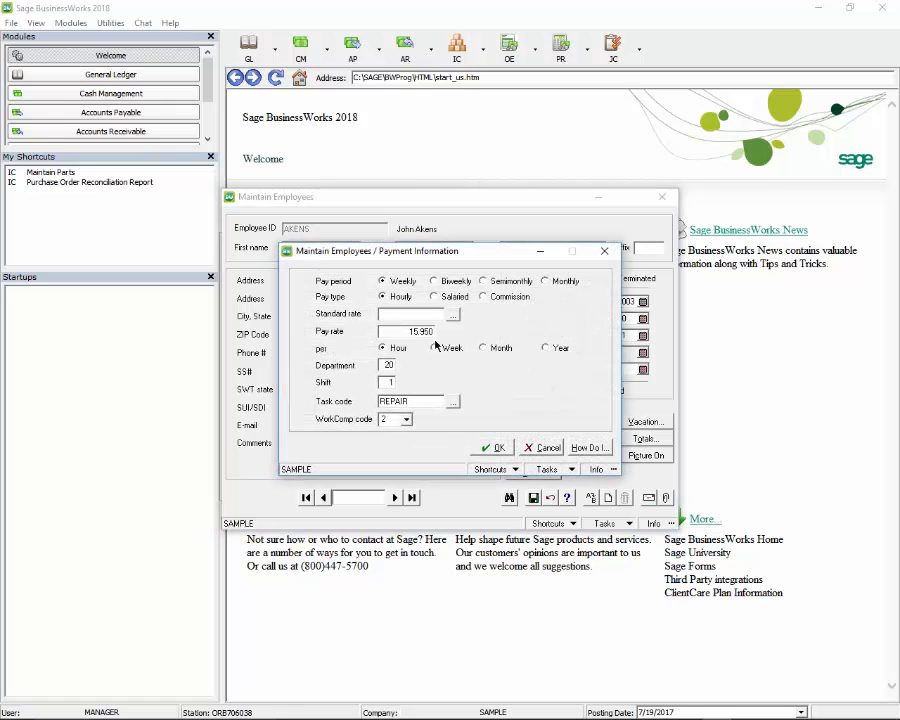
{"action": "double_click", "coordinate": [406, 331]}
{"action": "type", "text": "20.00"}
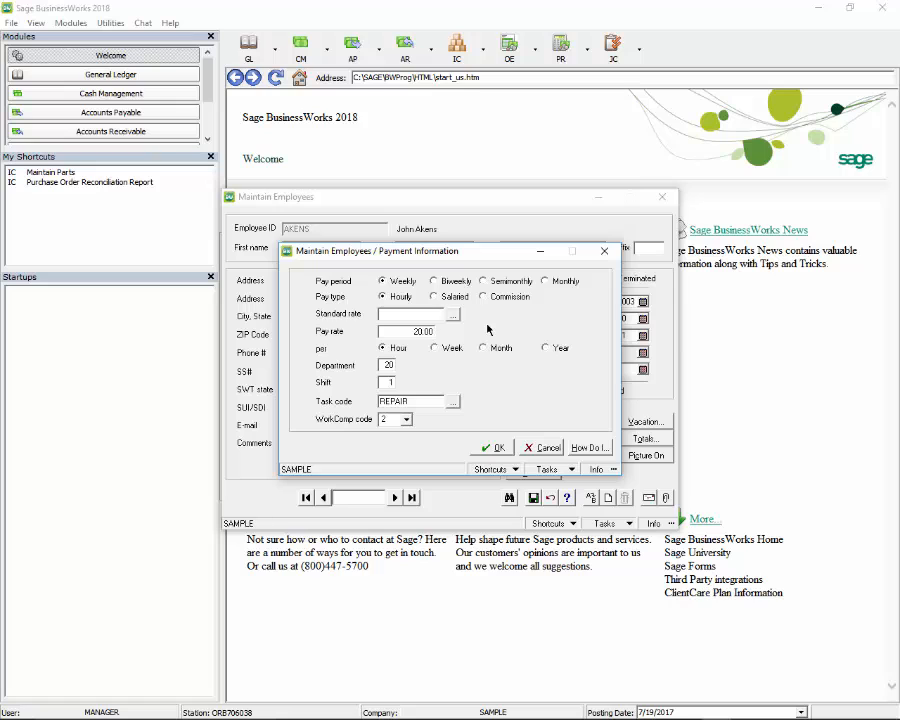
{"action": "type", "text": "0"}
{"action": "left_click", "coordinate": [496, 447]}
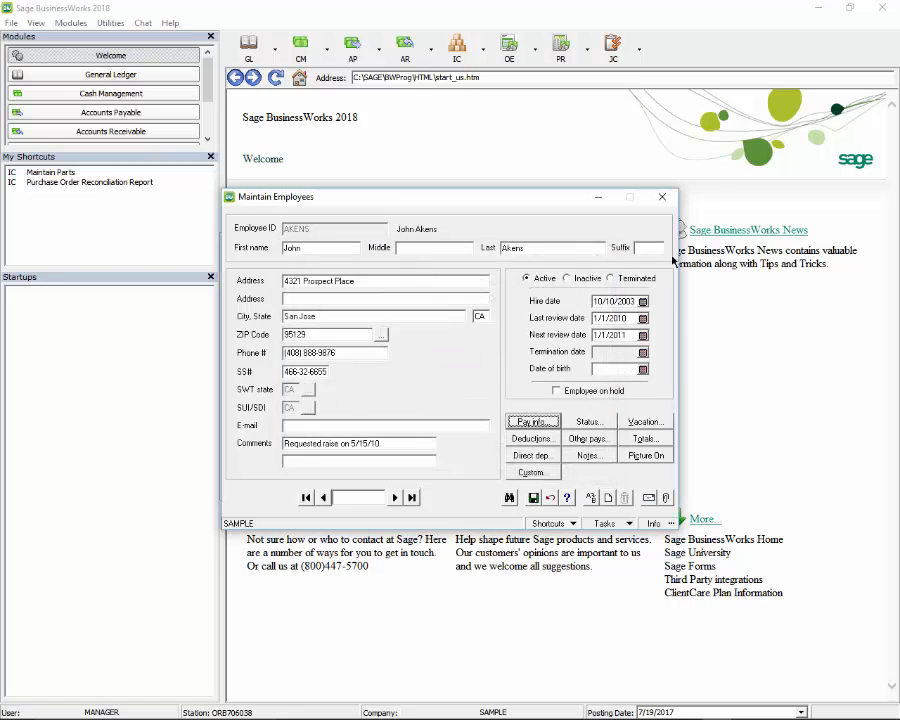
{"action": "left_click", "coordinate": [662, 198]}
Step: Start a blank time card for the same employee, declining the standard one, and accept 40.00 regular hours
{"action": "left_click", "coordinate": [562, 46]}
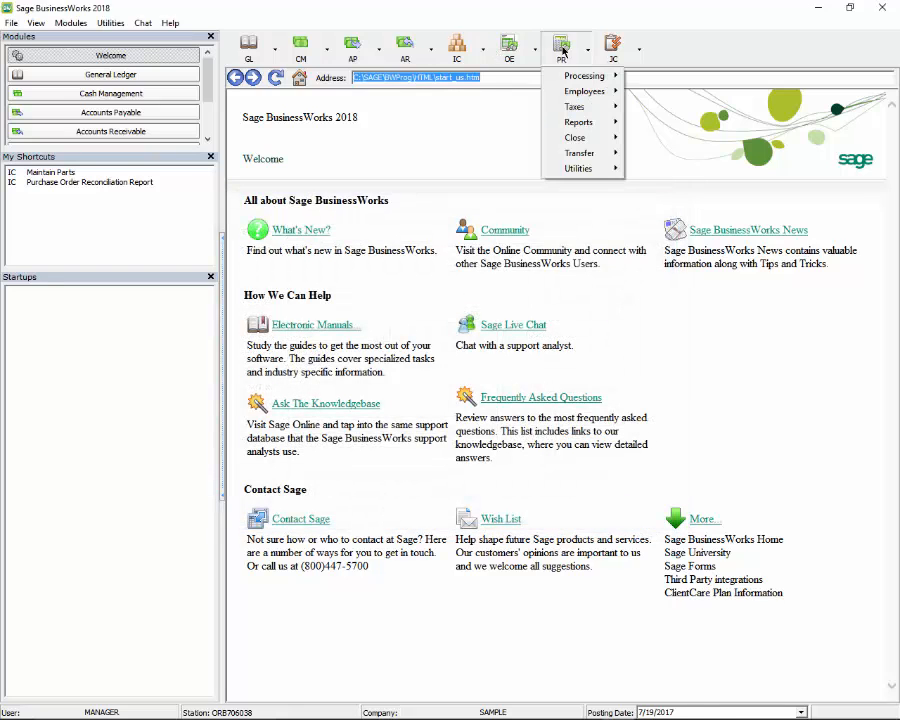
{"action": "mouse_move", "coordinate": [588, 76]}
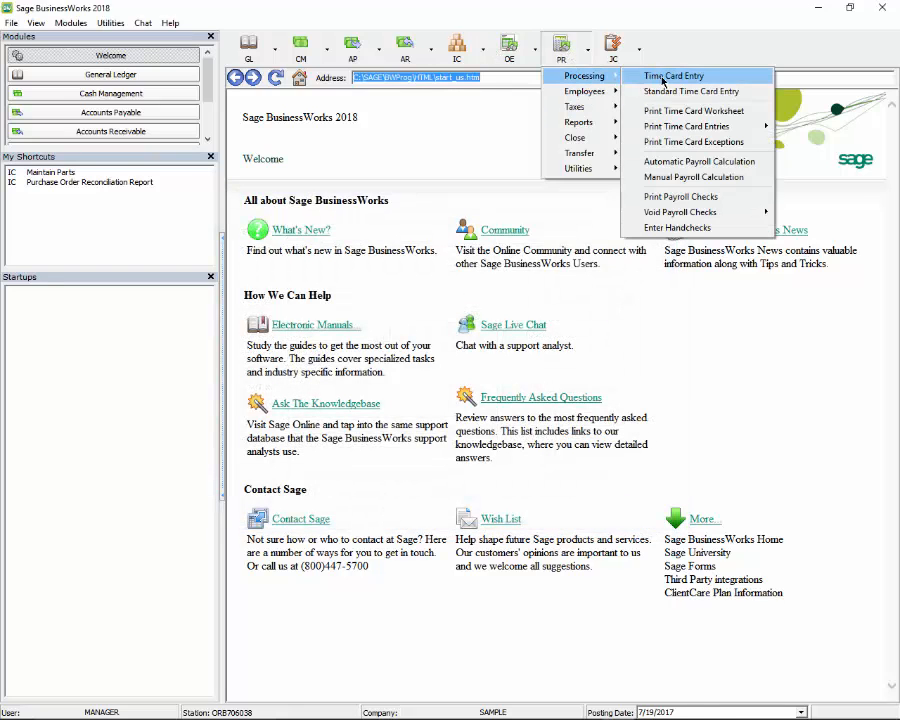
{"action": "left_click", "coordinate": [690, 76]}
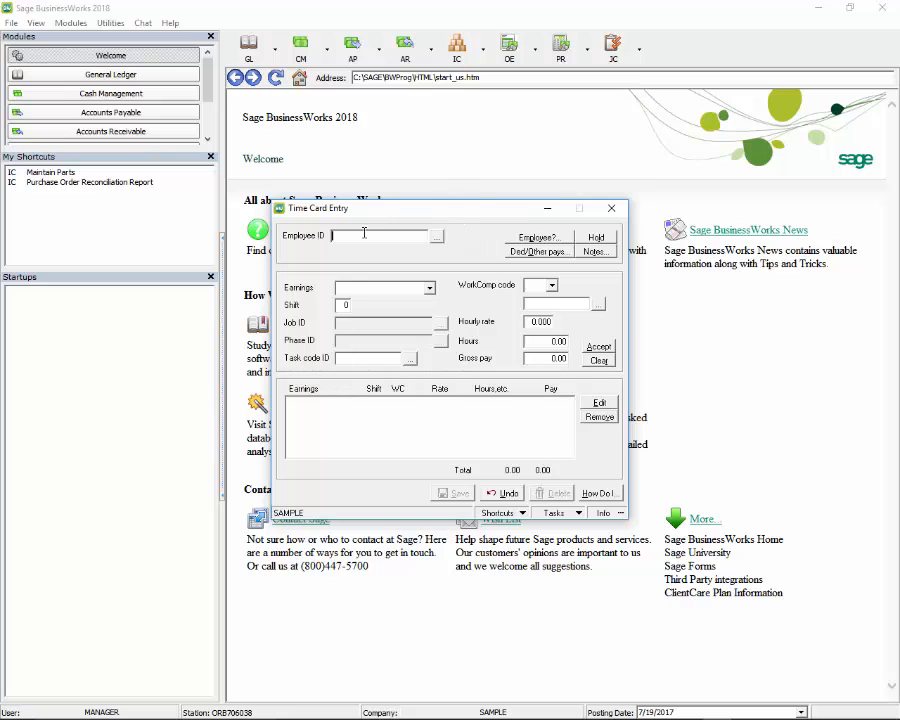
{"action": "key", "text": "Tab"}
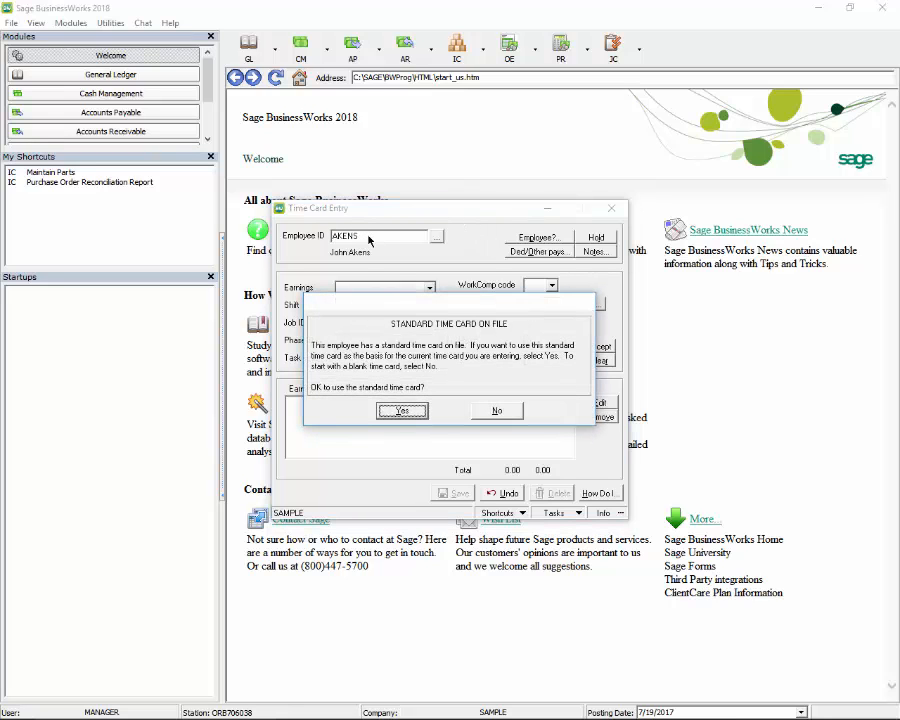
{"action": "left_click", "coordinate": [503, 415]}
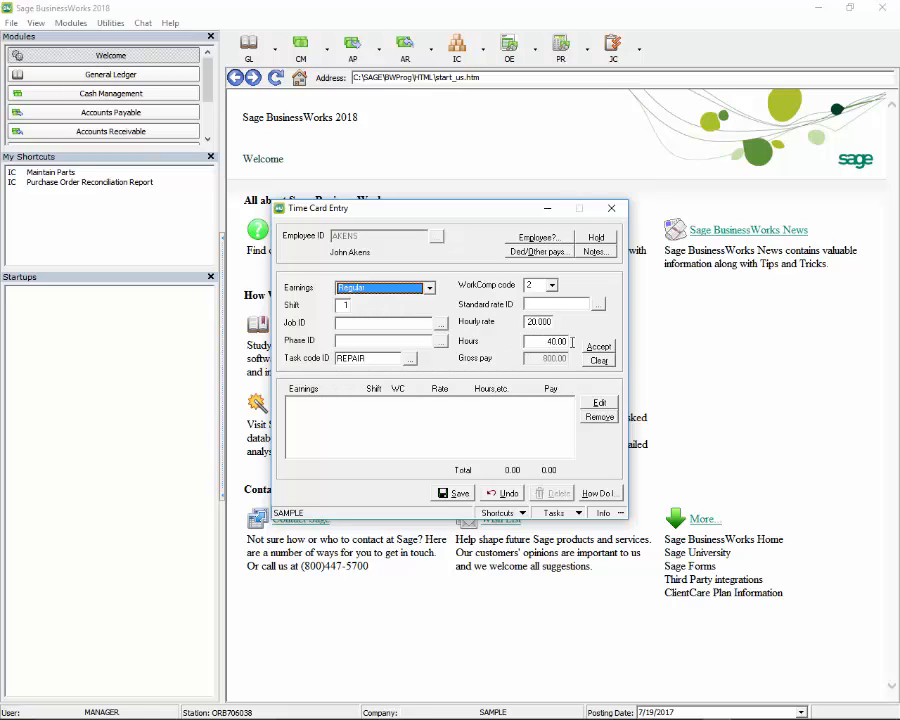
{"action": "left_click", "coordinate": [598, 346]}
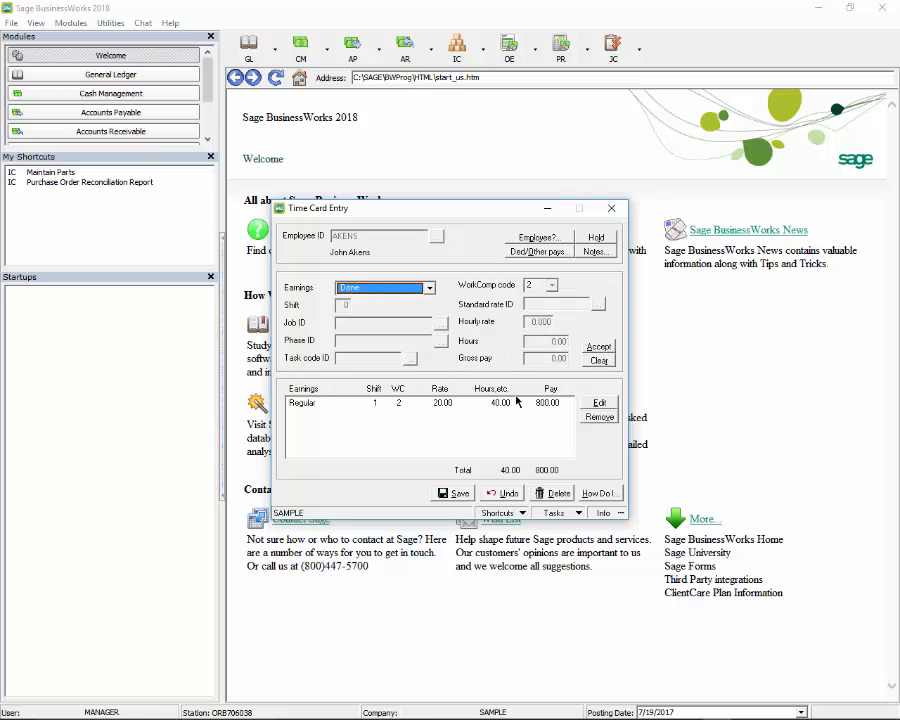
Step: Deactivate every deduction except NEW on the time card, then save the card and close time card entry
{"action": "left_click", "coordinate": [544, 253]}
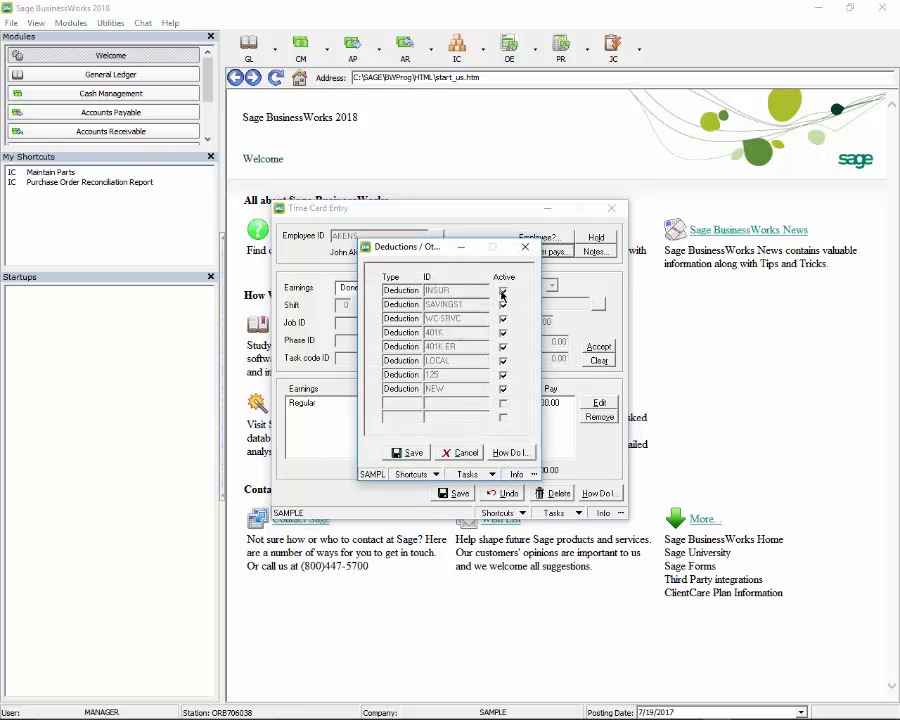
{"action": "left_click", "coordinate": [502, 291]}
{"action": "left_click", "coordinate": [502, 304]}
{"action": "left_click", "coordinate": [502, 318]}
{"action": "left_click", "coordinate": [502, 332]}
{"action": "left_click", "coordinate": [503, 346]}
{"action": "left_click", "coordinate": [503, 362]}
{"action": "left_click", "coordinate": [412, 453]}
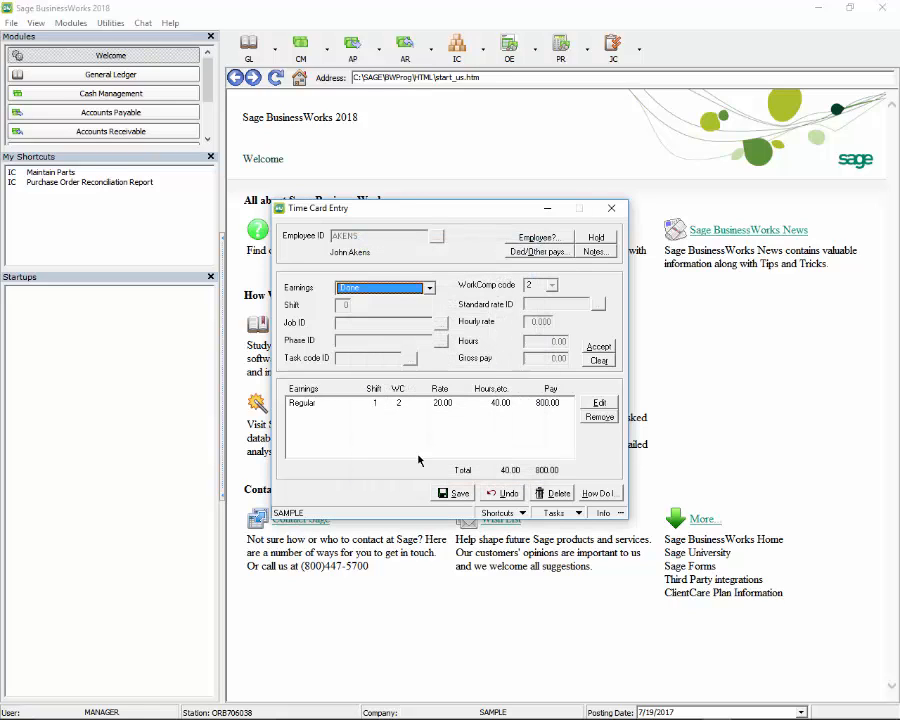
{"action": "left_click", "coordinate": [452, 494]}
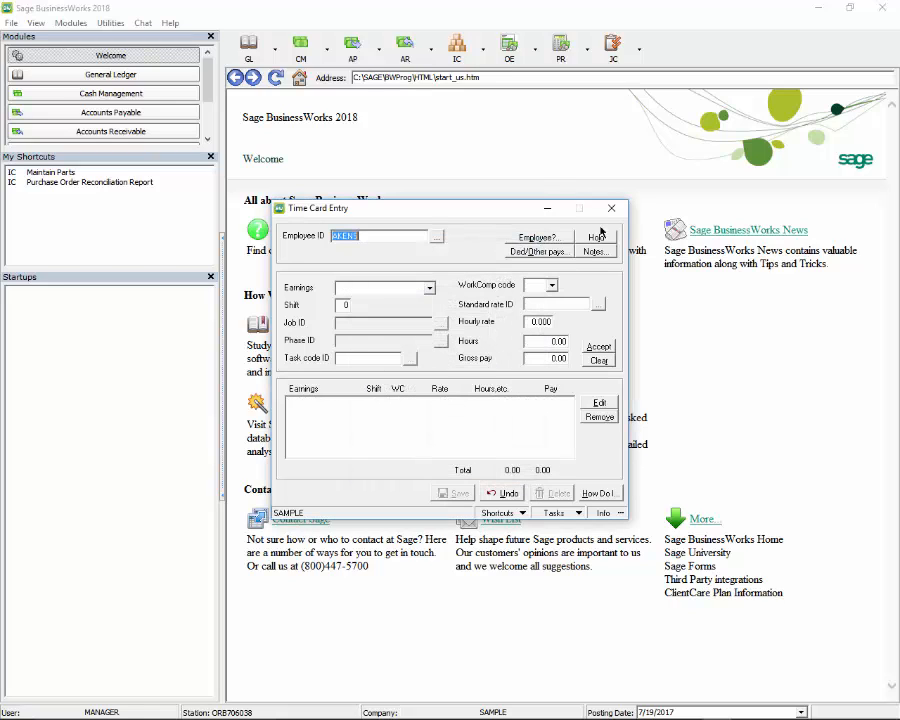
{"action": "key", "text": "Escape"}
Step: Run the automatic payroll calculation for only this employee's ID and preview the payroll register
{"action": "left_click", "coordinate": [582, 46]}
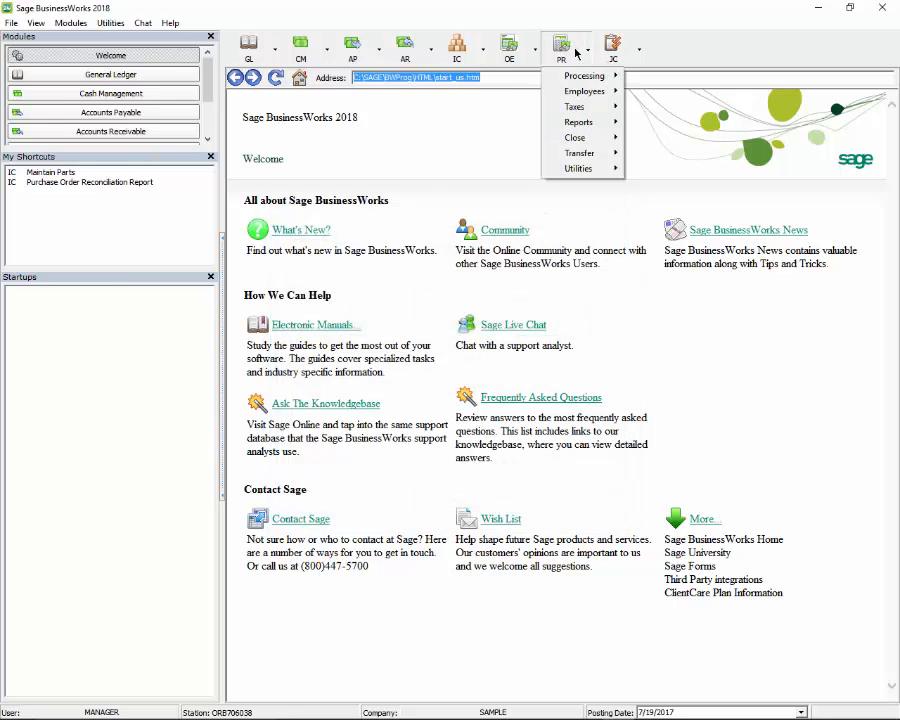
{"action": "mouse_move", "coordinate": [596, 84]}
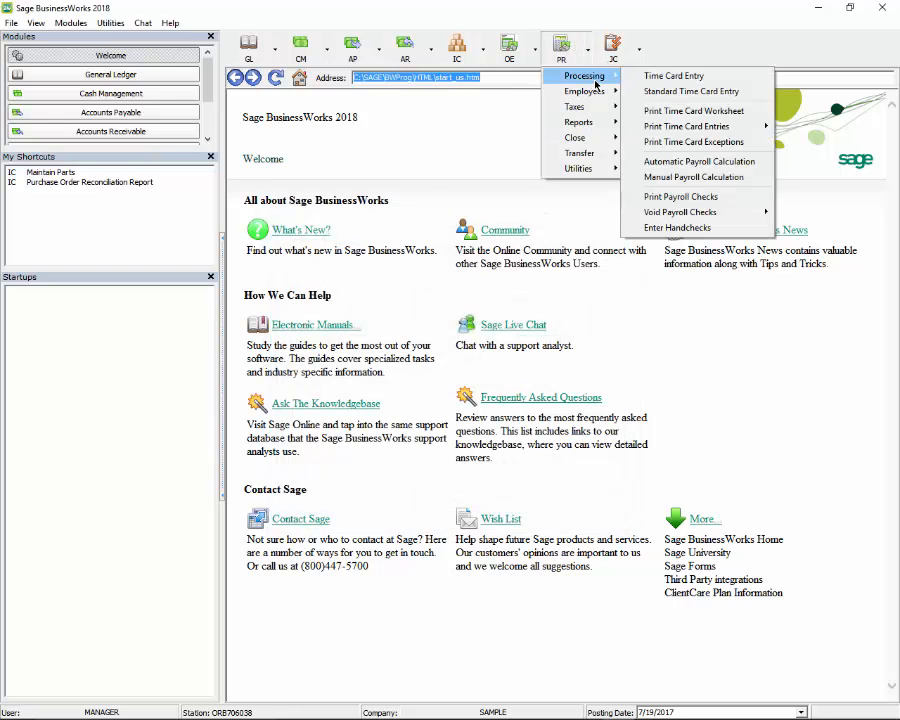
{"action": "left_click", "coordinate": [695, 162]}
{"action": "key", "text": "space"}
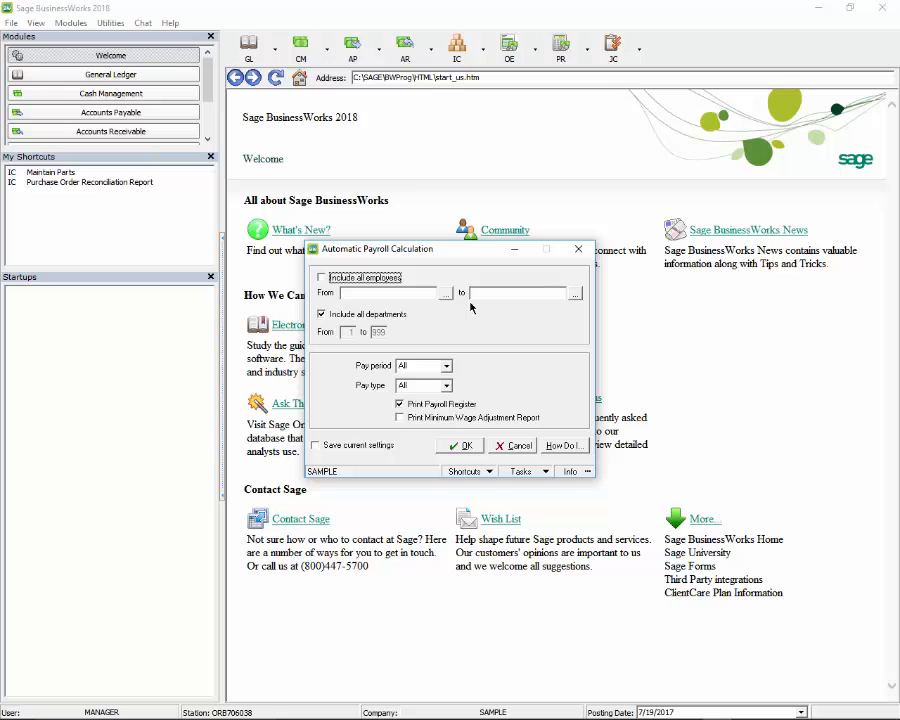
{"action": "key", "text": "Tab"}
{"action": "type", "text": "AKENS"}
{"action": "key", "text": "Tab"}
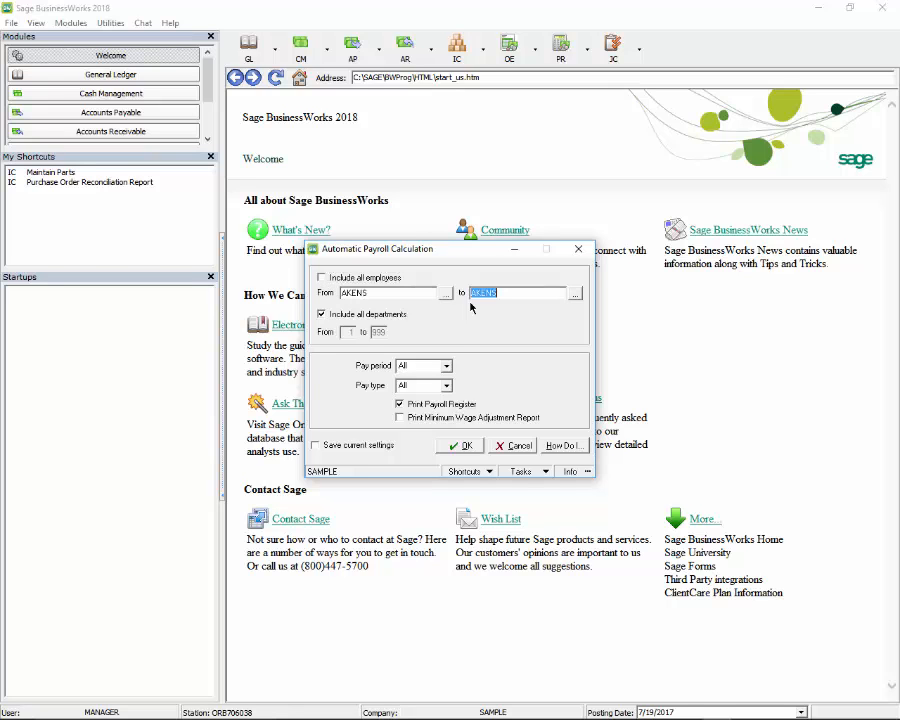
{"action": "key", "text": "Return"}
{"action": "key", "text": "Return"}
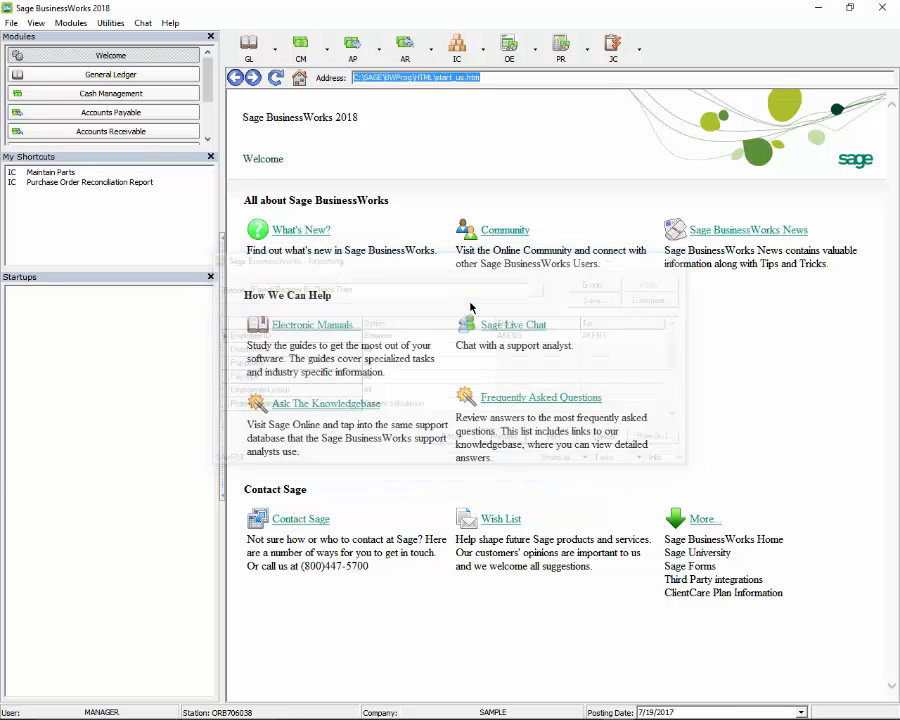
{"action": "scroll", "coordinate": [470, 308], "scroll_direction": "down", "scroll_amount": 1}
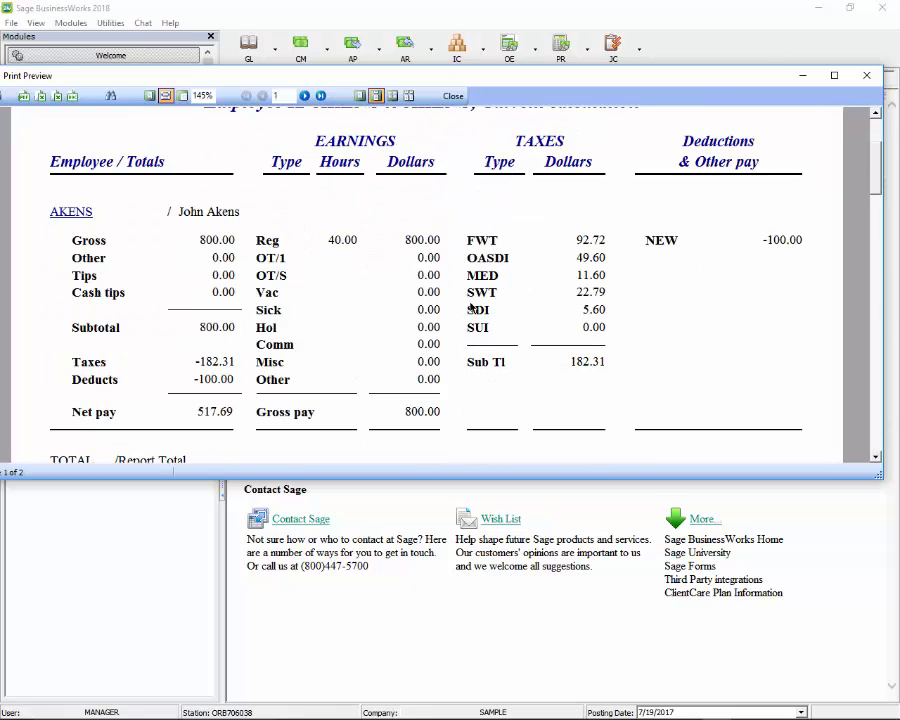
Step: Switch to Calculator, compute 25 percent of 400.00 to check the NEW deduction, and close it
{"action": "key", "text": "alt+Tab"}
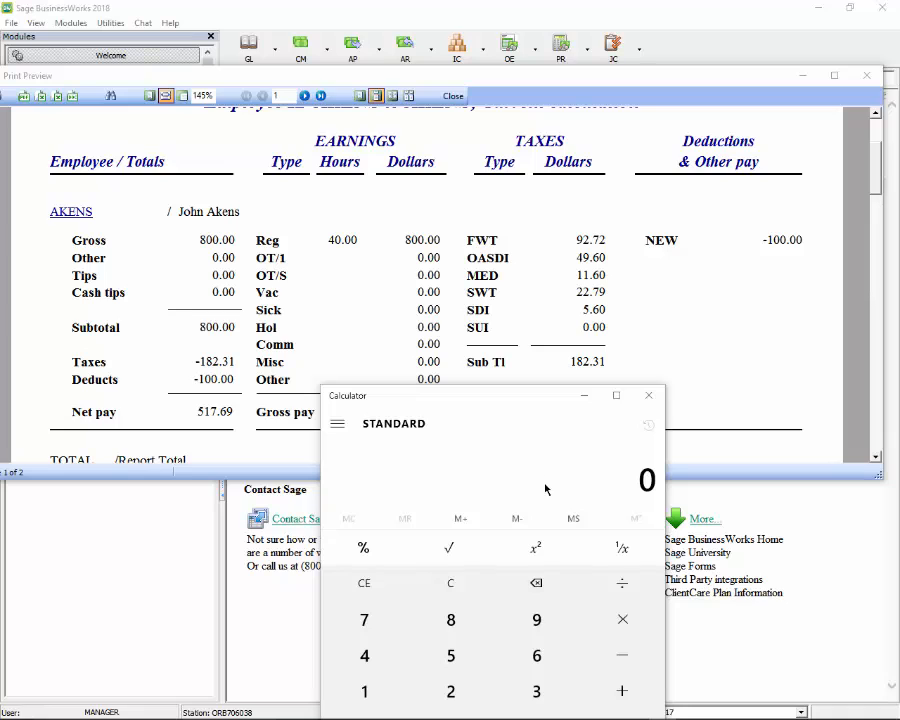
{"action": "type", "text": "4"}
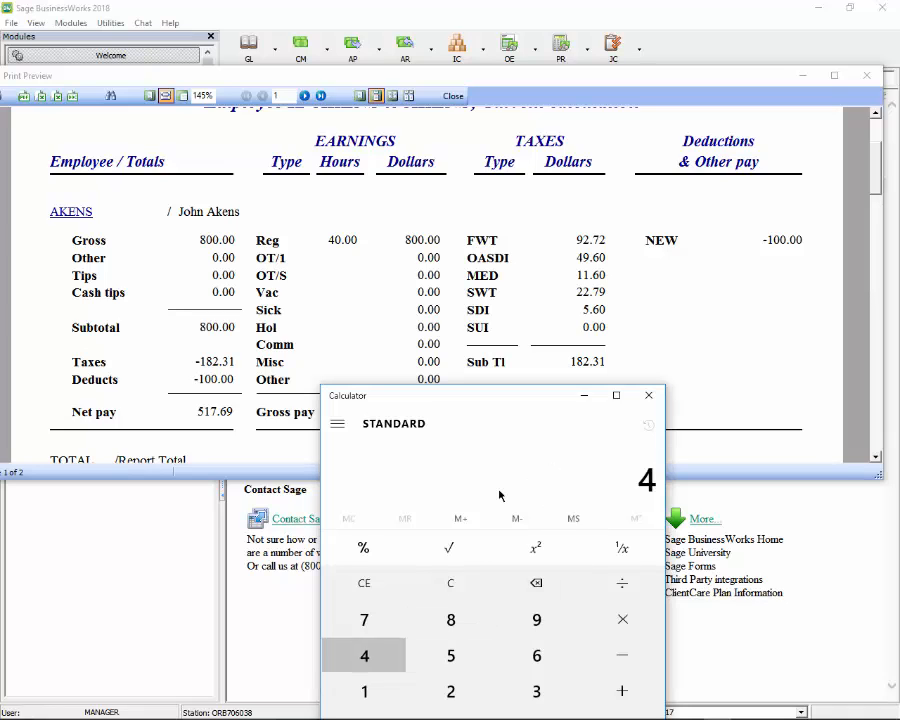
{"action": "type", "text": "00.00"}
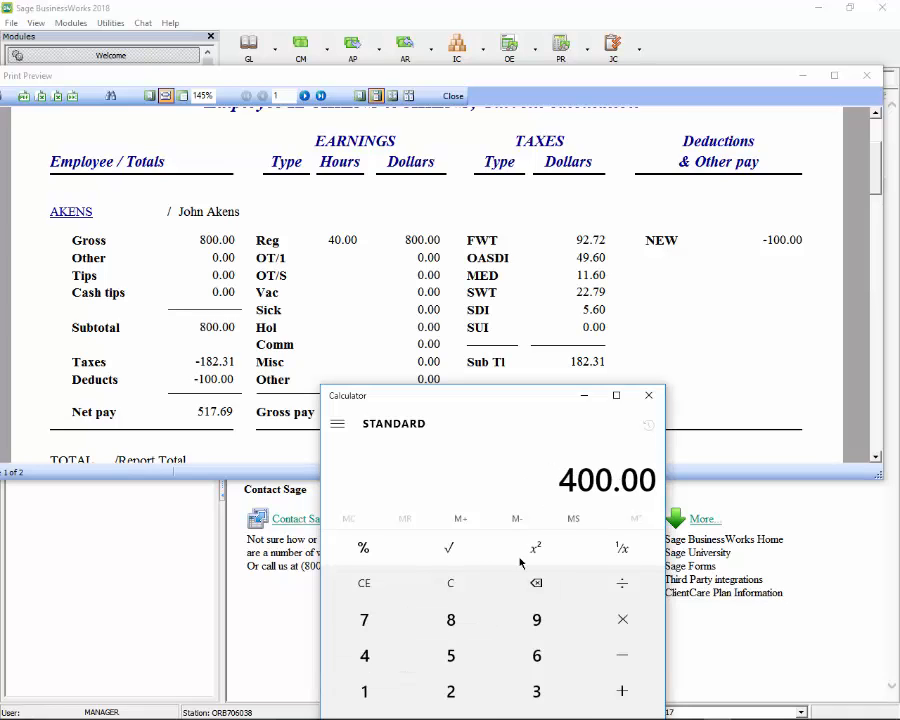
{"action": "left_click", "coordinate": [622, 621]}
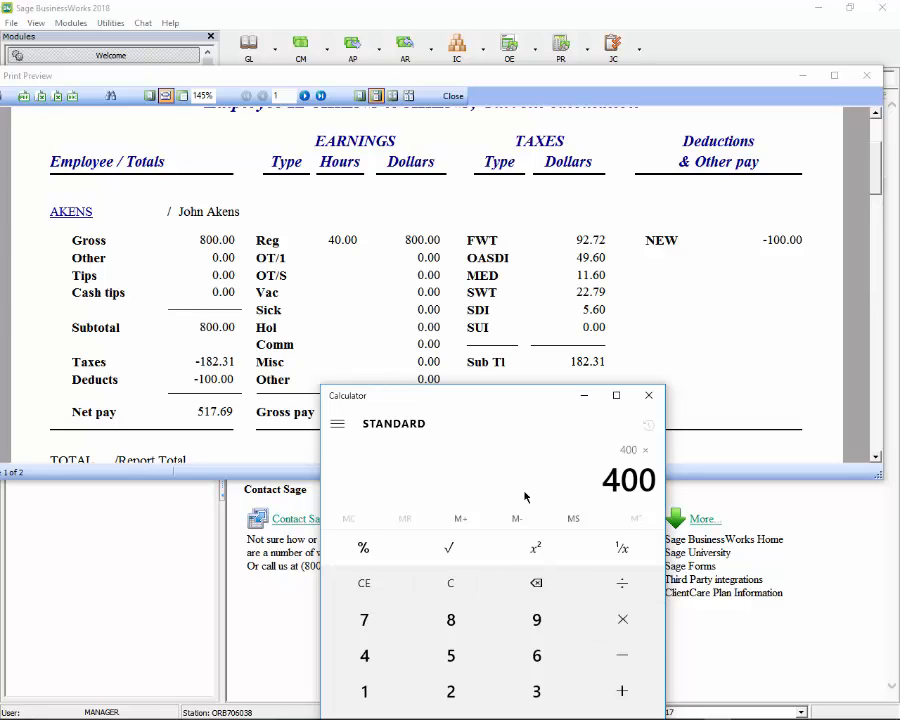
{"action": "type", "text": "25"}
{"action": "left_click", "coordinate": [372, 552]}
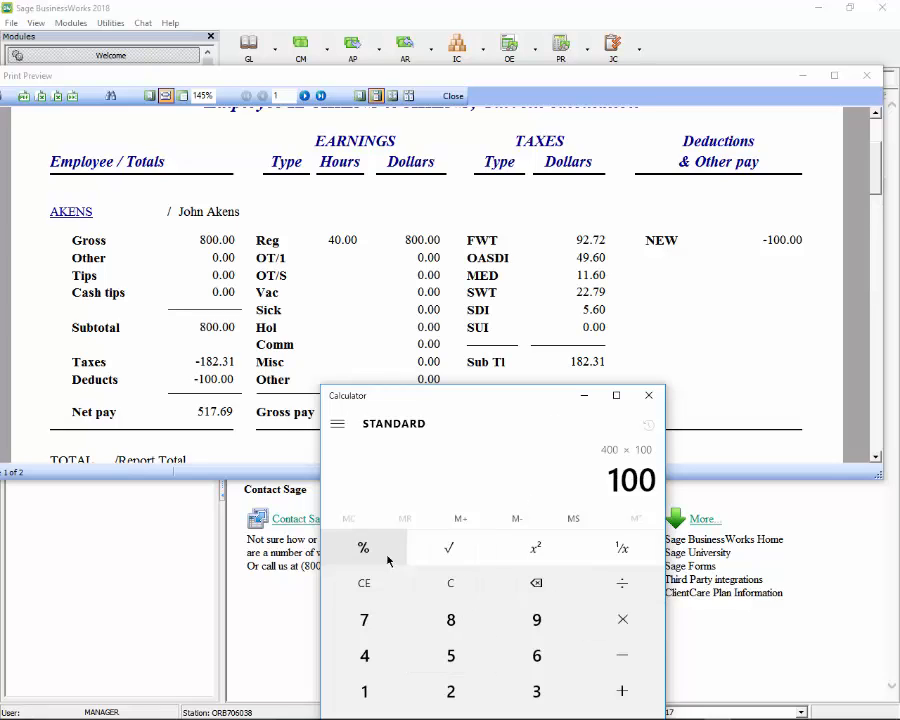
{"action": "left_click", "coordinate": [648, 395]}
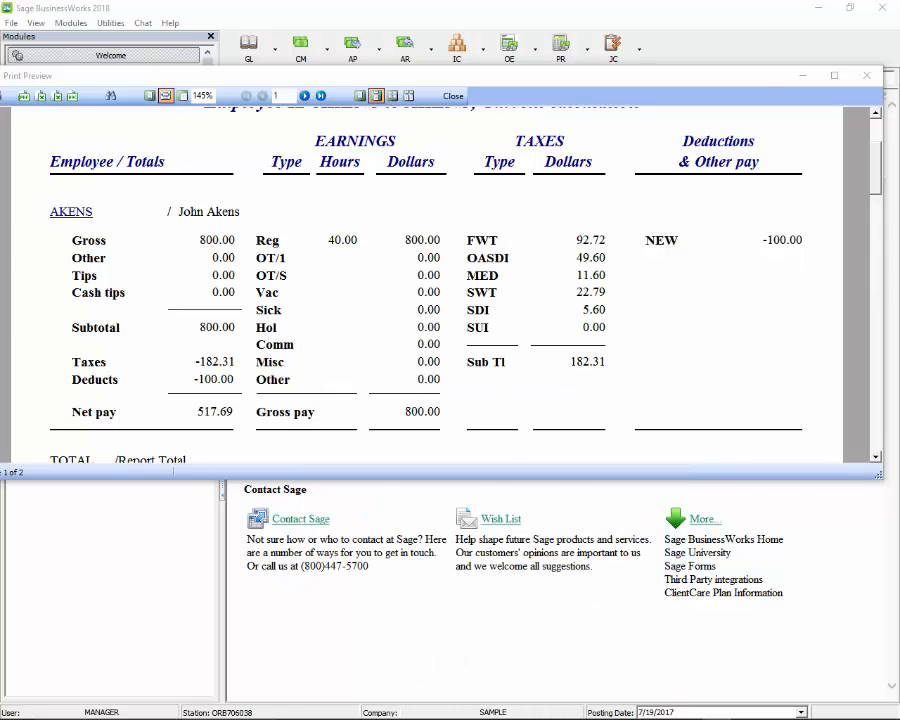
Step: Close the payroll register preview and open the payroll parameters for maintenance
{"action": "left_click", "coordinate": [453, 95]}
{"action": "left_click", "coordinate": [586, 48]}
{"action": "mouse_move", "coordinate": [601, 172]}
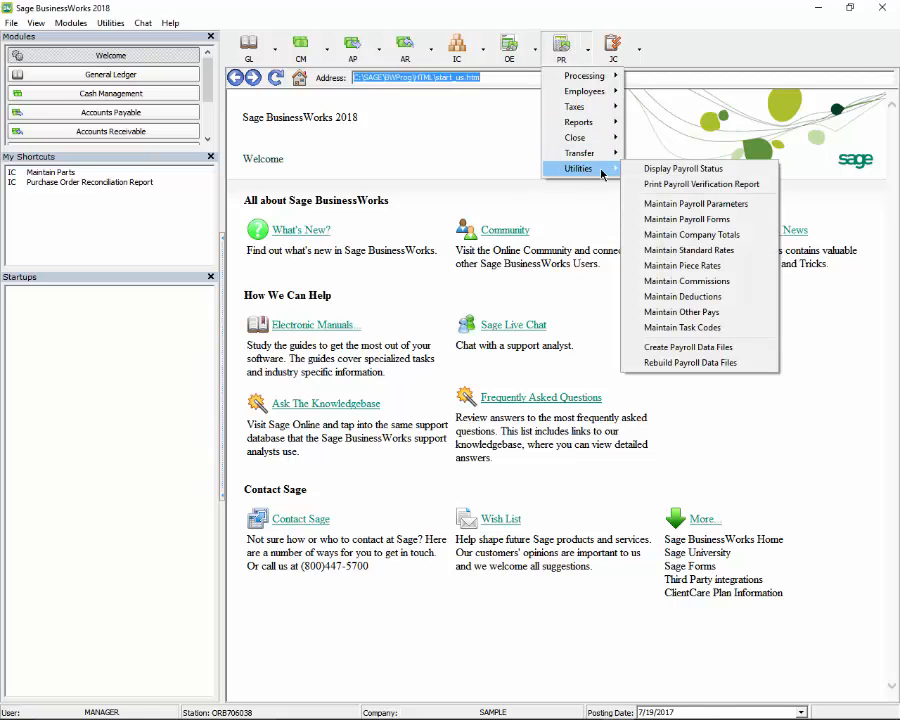
{"action": "left_click", "coordinate": [711, 205]}
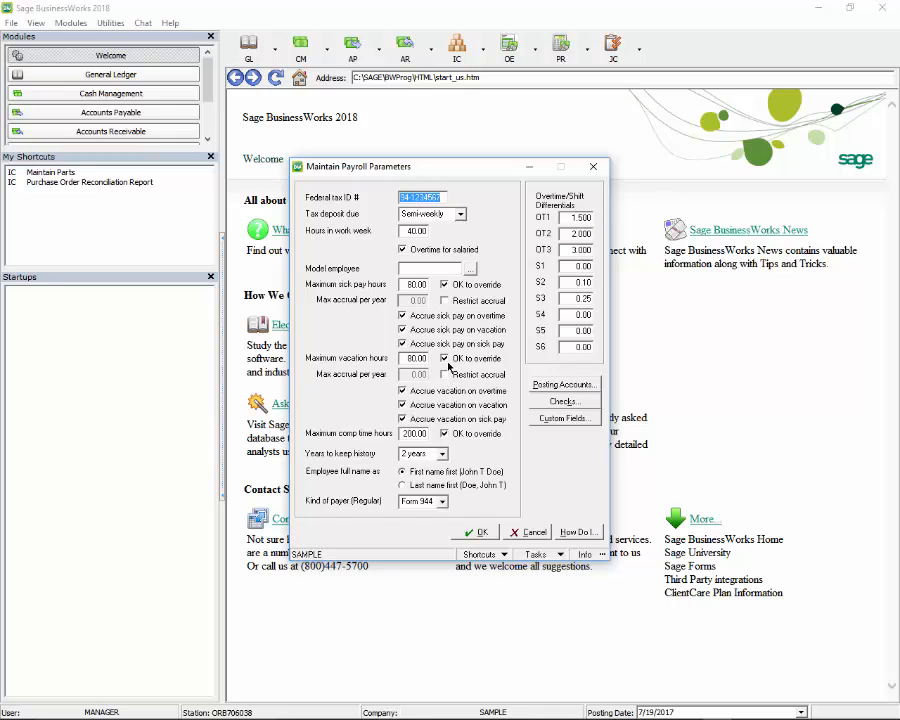
{"action": "left_click", "coordinate": [445, 300]}
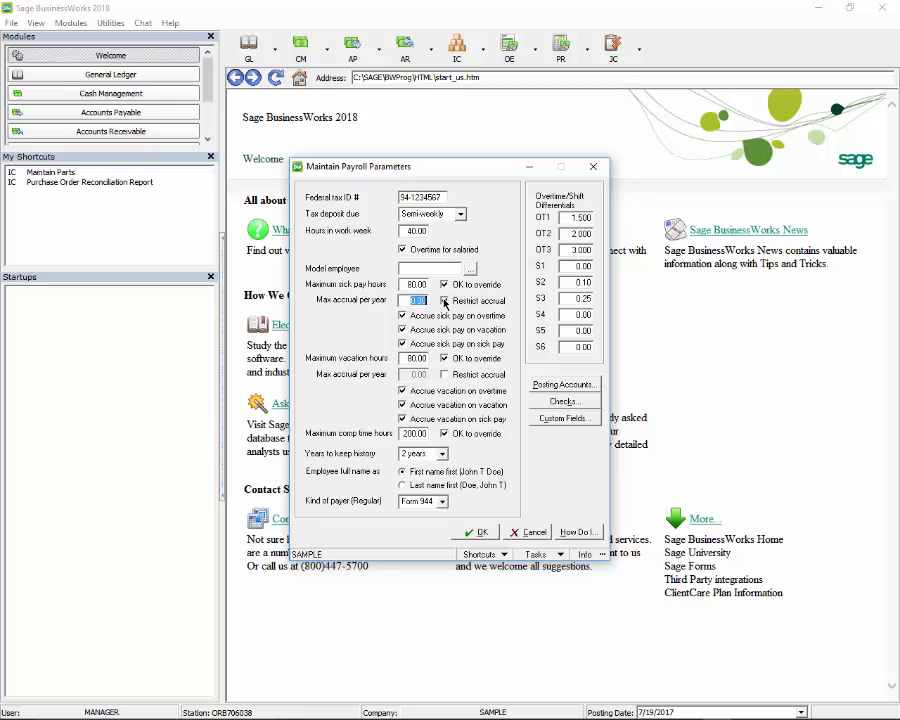
{"action": "left_click", "coordinate": [445, 374]}
{"action": "left_click", "coordinate": [444, 301]}
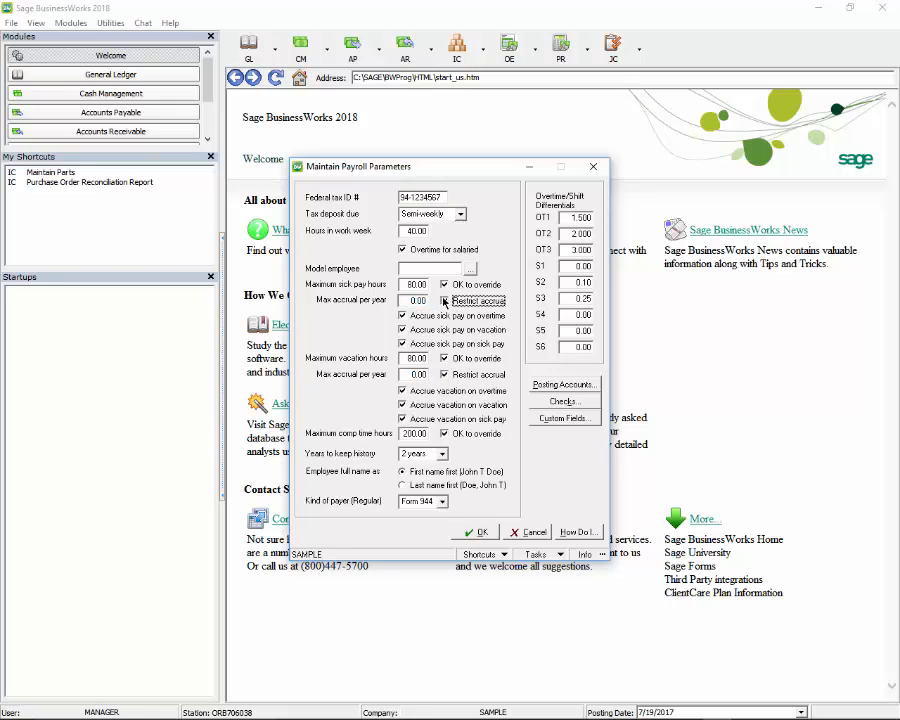
{"action": "left_click", "coordinate": [445, 375]}
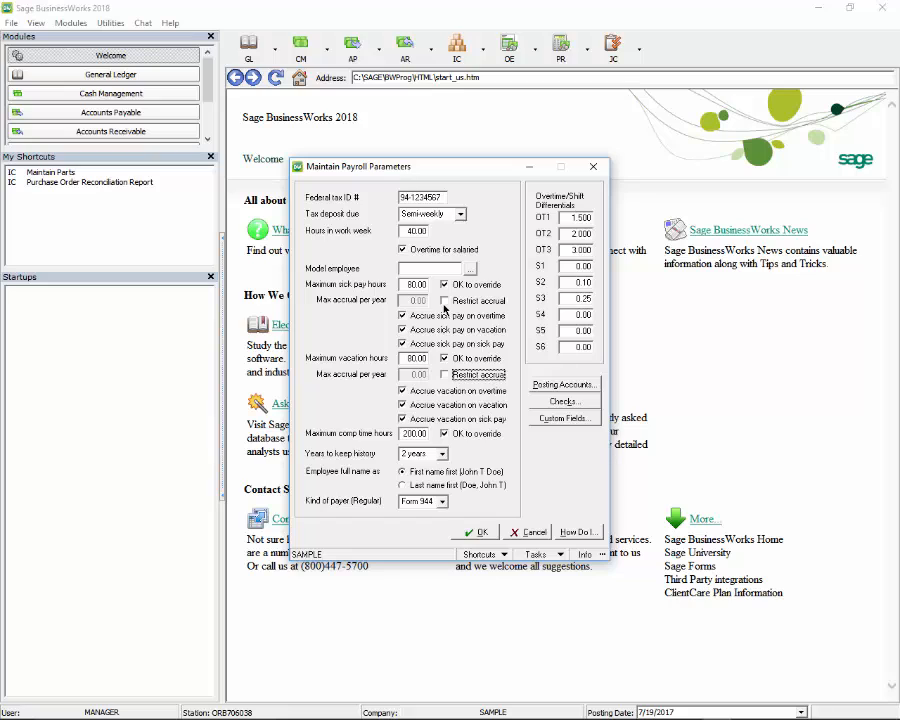
Step: Restrict sick pay accrual to a maximum of 80 hours per year and turn on restricted accrual for vacation
{"action": "left_click", "coordinate": [446, 302]}
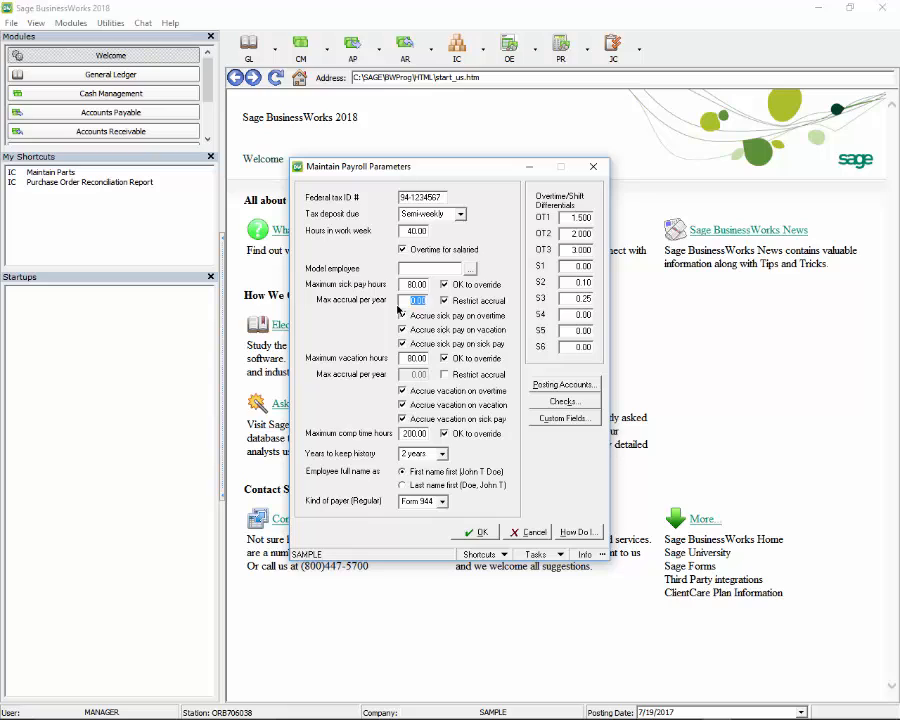
{"action": "type", "text": "80"}
{"action": "left_click", "coordinate": [446, 374]}
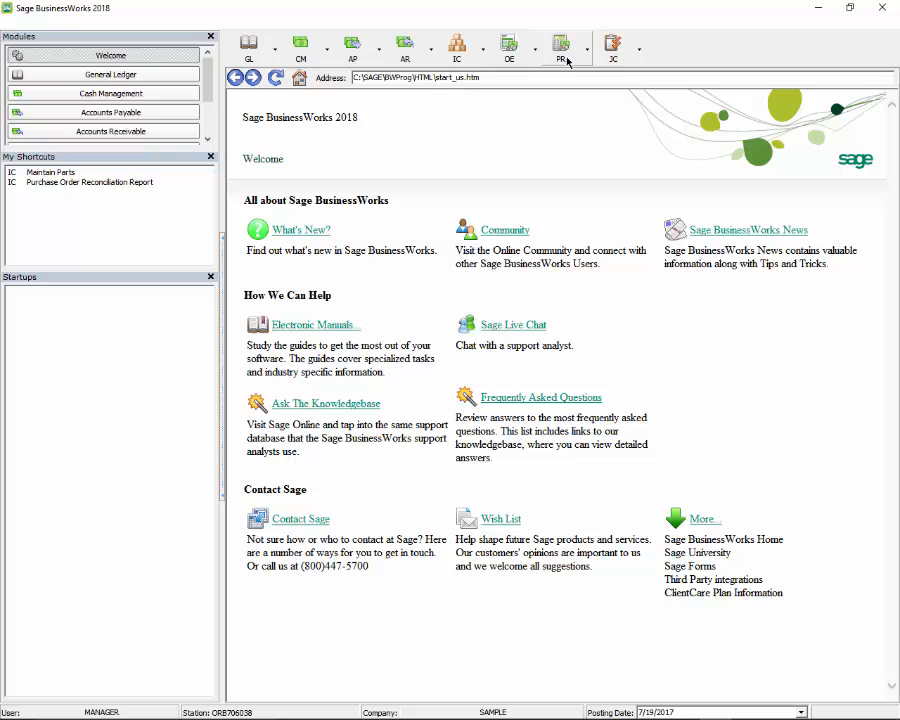
Step: Open the same employee's record and review the earned vacation and sick pay hours, accepting them as they are
{"action": "left_click", "coordinate": [567, 60]}
{"action": "mouse_move", "coordinate": [574, 92]}
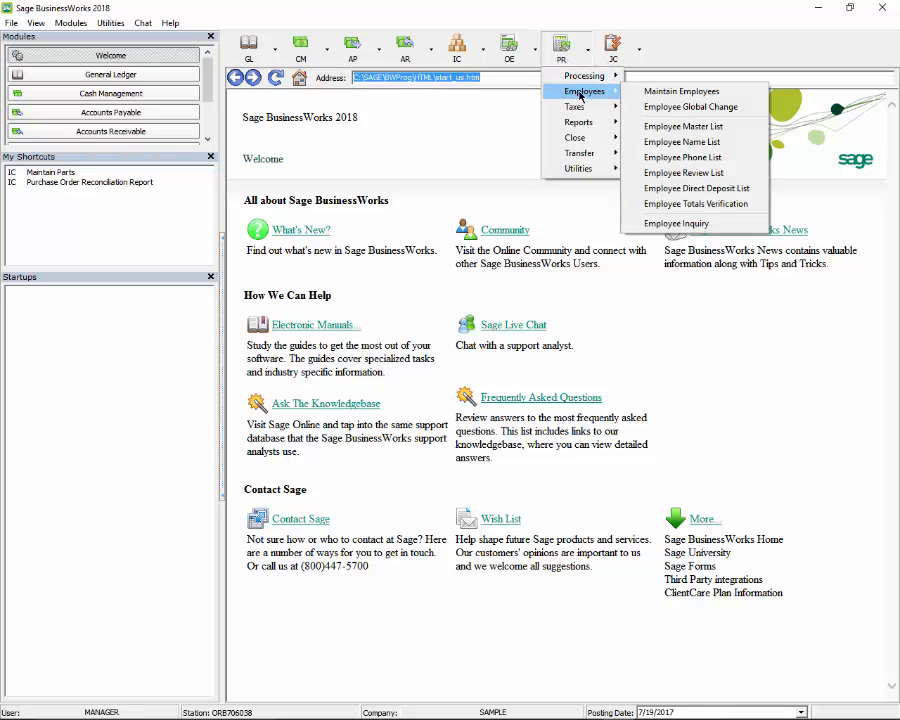
{"action": "left_click", "coordinate": [680, 90]}
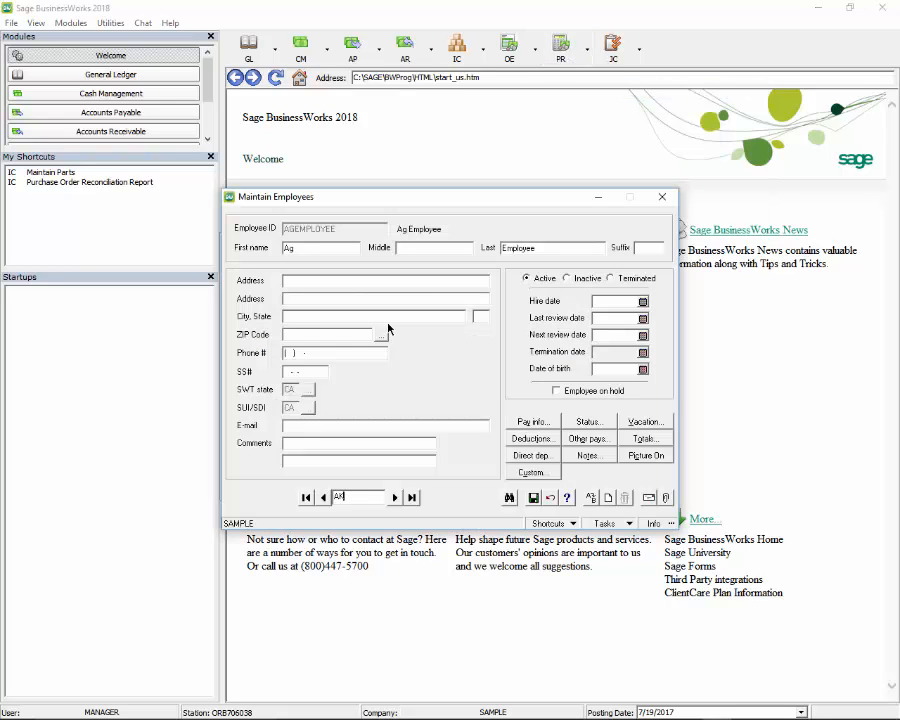
{"action": "key", "text": "Return"}
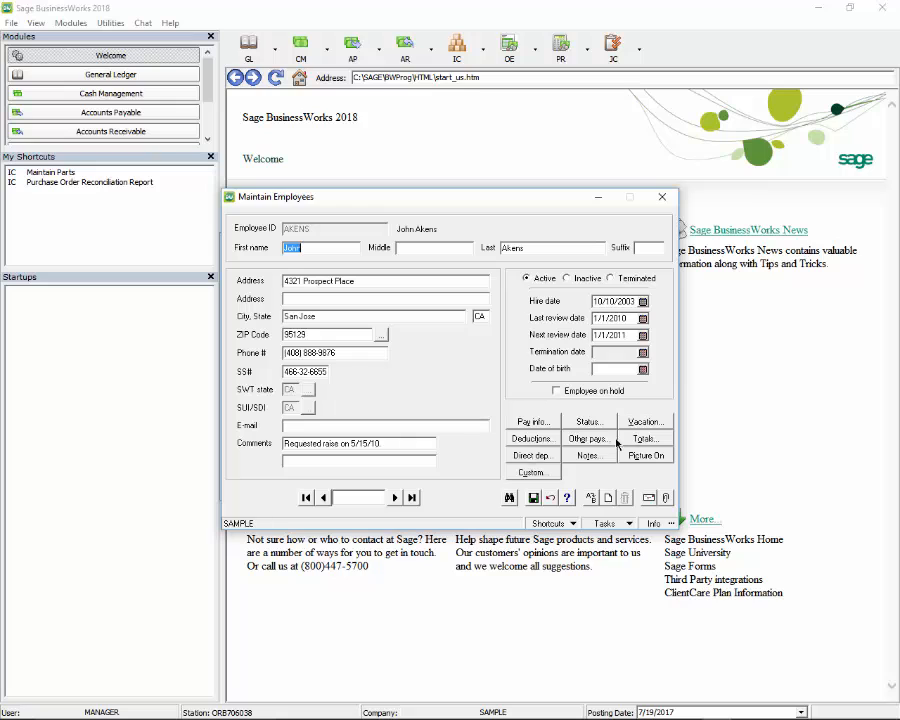
{"action": "left_click", "coordinate": [646, 424]}
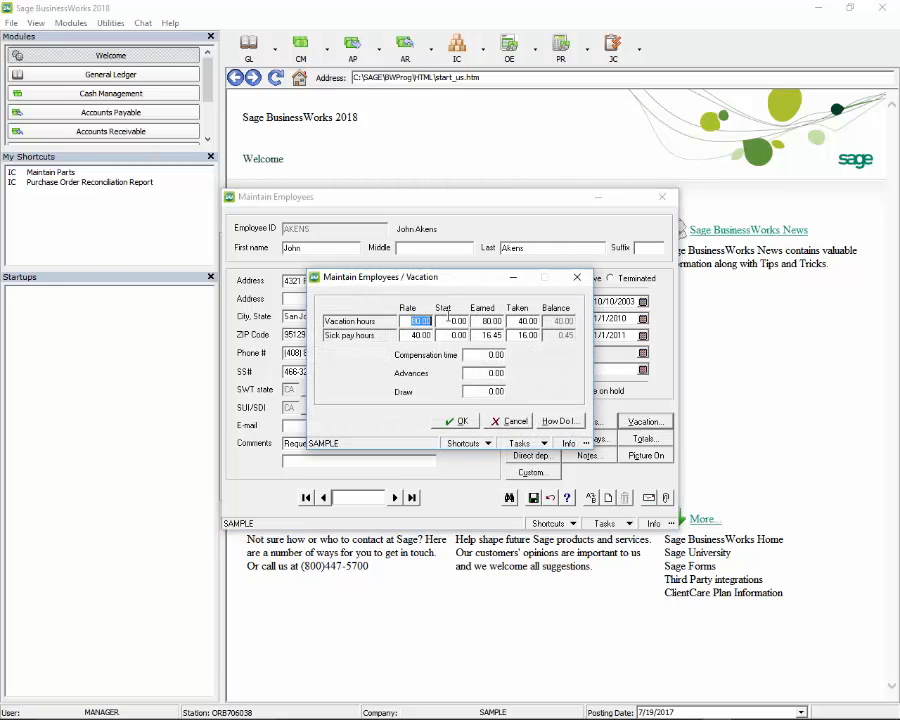
{"action": "left_click", "coordinate": [487, 321]}
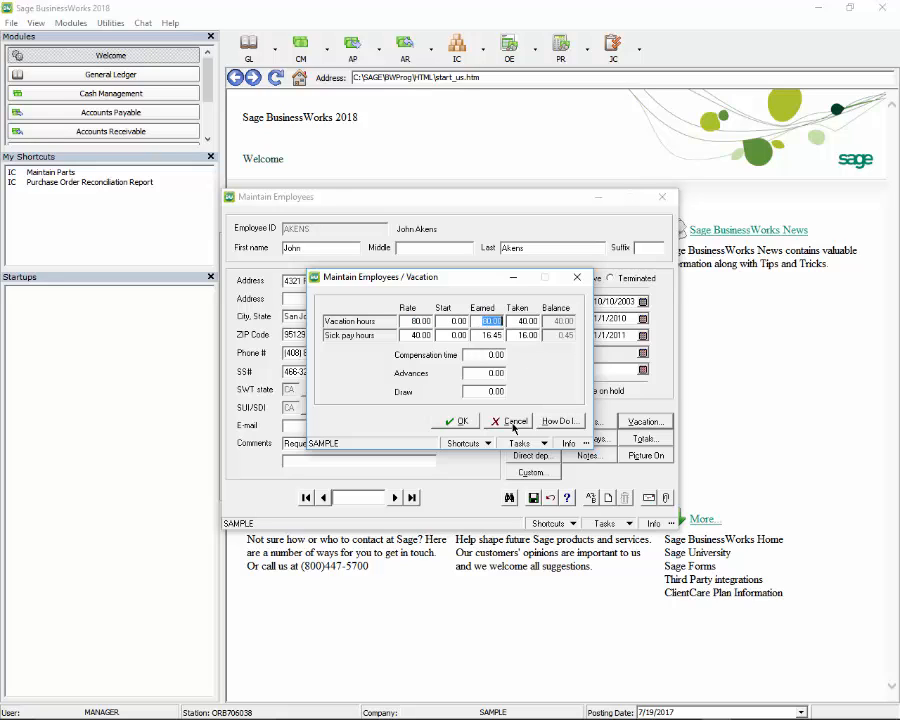
{"action": "left_click", "coordinate": [457, 424]}
Step: Run the automatic payroll calculation for only the same employee's ID and acknowledge the accrual limit note
{"action": "left_click", "coordinate": [562, 46]}
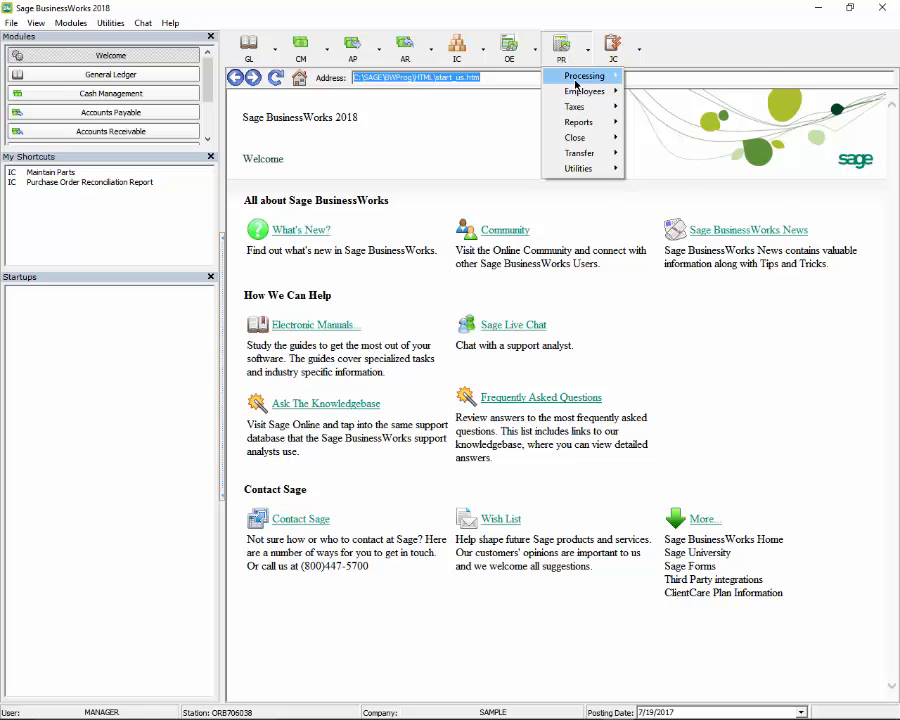
{"action": "mouse_move", "coordinate": [577, 80]}
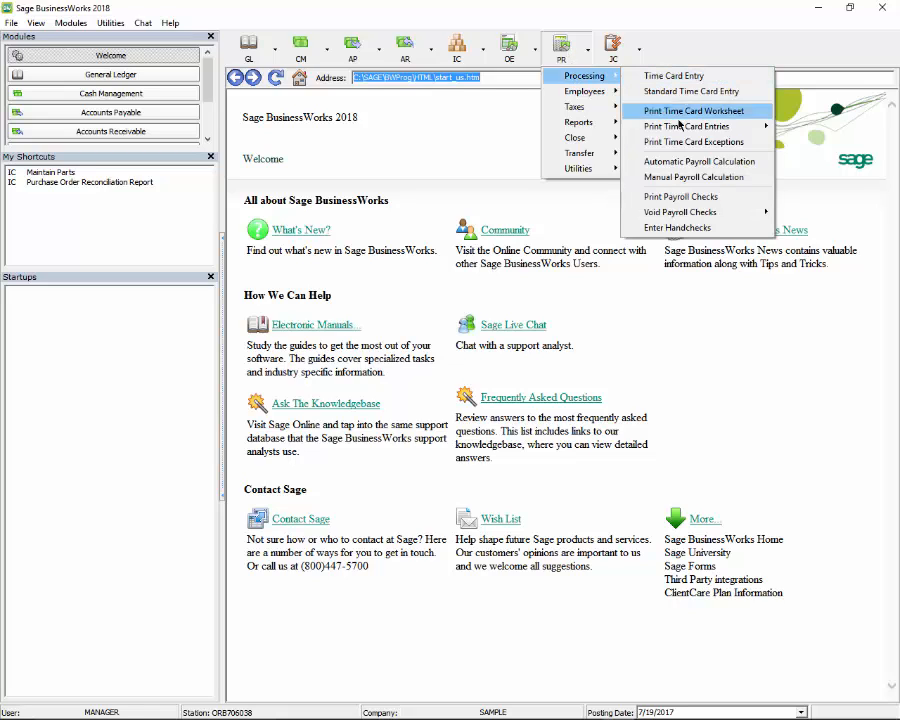
{"action": "left_click", "coordinate": [679, 163]}
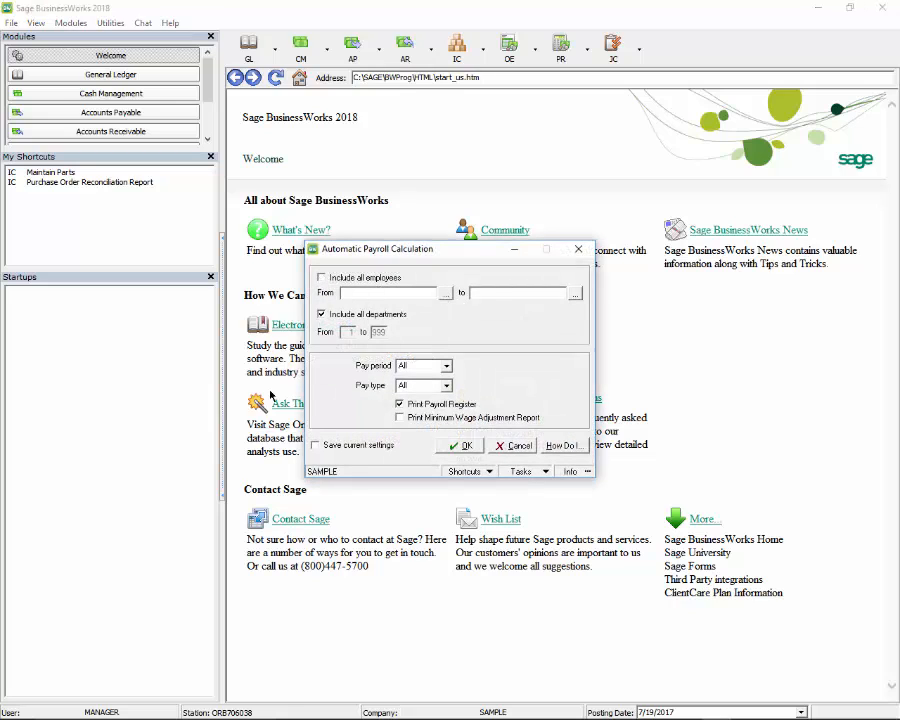
{"action": "type", "text": "AKENS"}
{"action": "key", "text": "Tab"}
{"action": "left_click", "coordinate": [464, 447]}
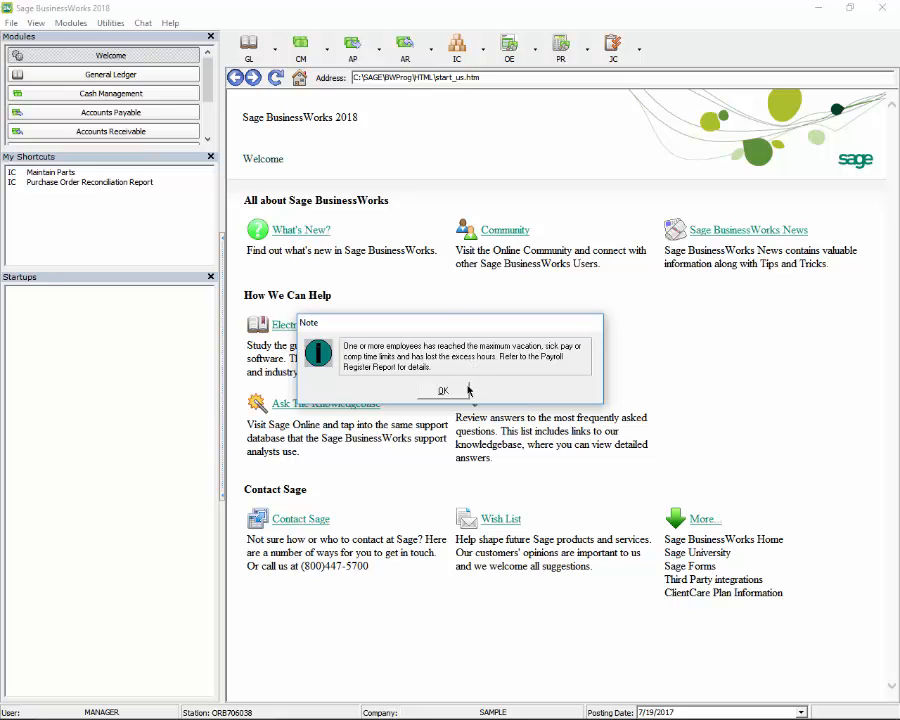
{"action": "left_click", "coordinate": [443, 390]}
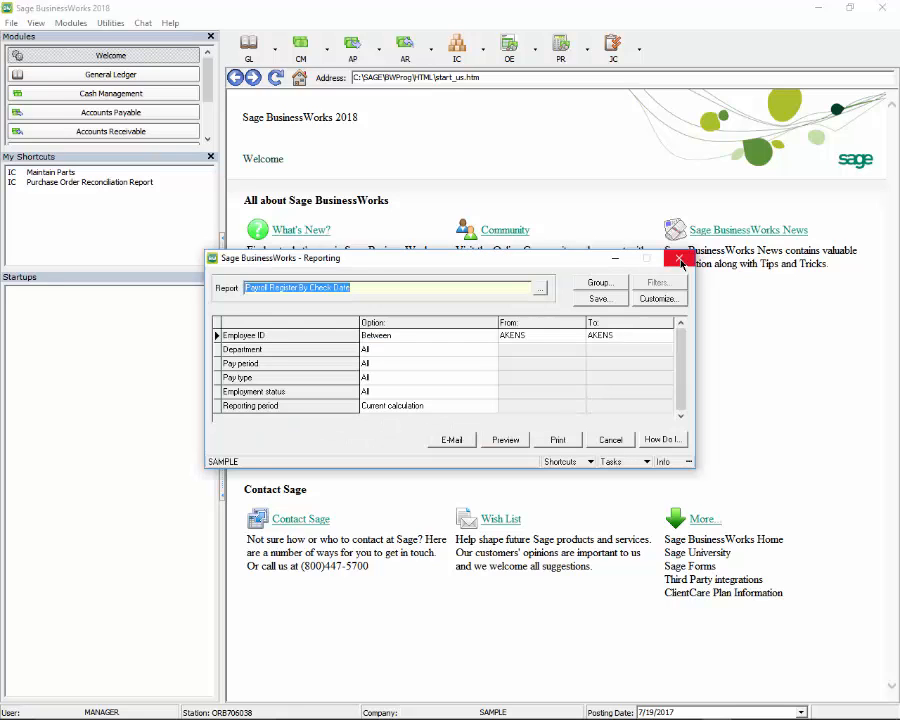
Step: Preview the Payroll Register By Check Date, read through to the deduction totals, and close the report
{"action": "left_click", "coordinate": [516, 439]}
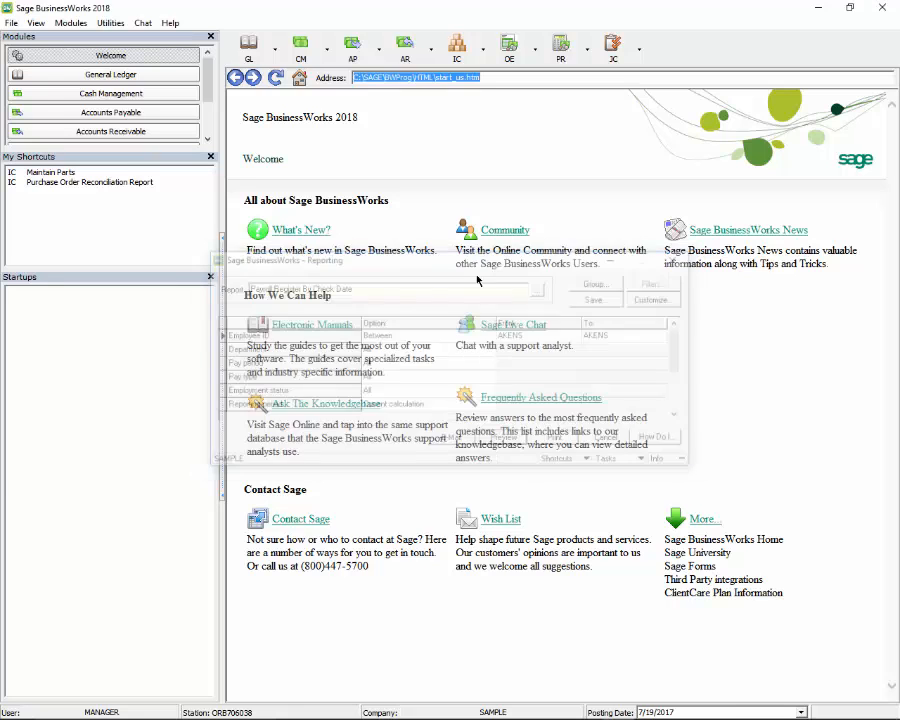
{"action": "scroll", "coordinate": [463, 210], "scroll_direction": "down", "scroll_amount": 2}
{"action": "scroll", "coordinate": [463, 212], "scroll_direction": "down", "scroll_amount": 5}
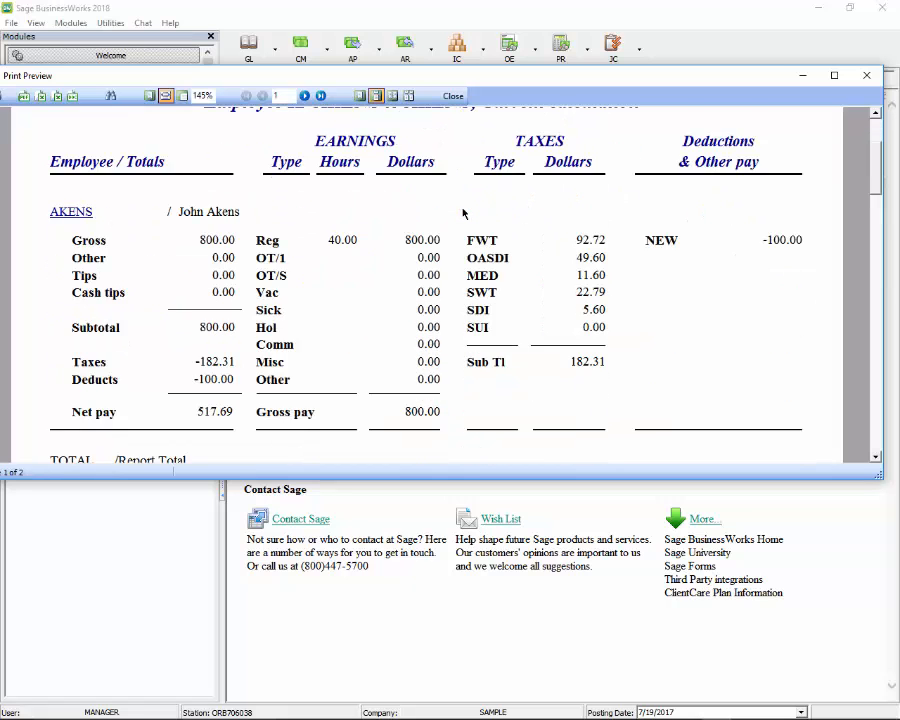
{"action": "scroll", "coordinate": [463, 212], "scroll_direction": "down", "scroll_amount": 1}
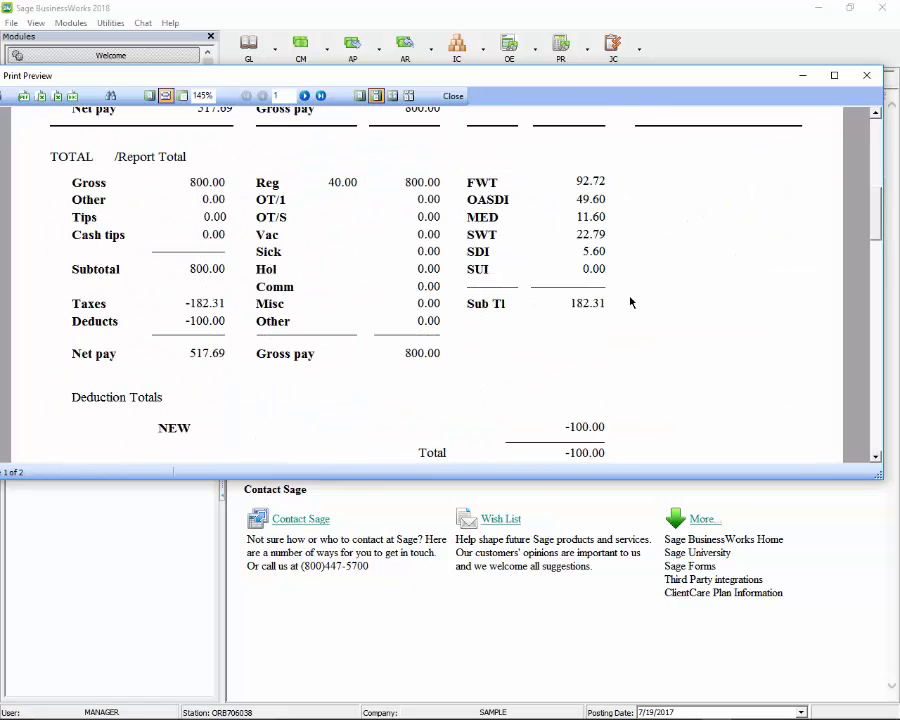
{"action": "left_click", "coordinate": [867, 75]}
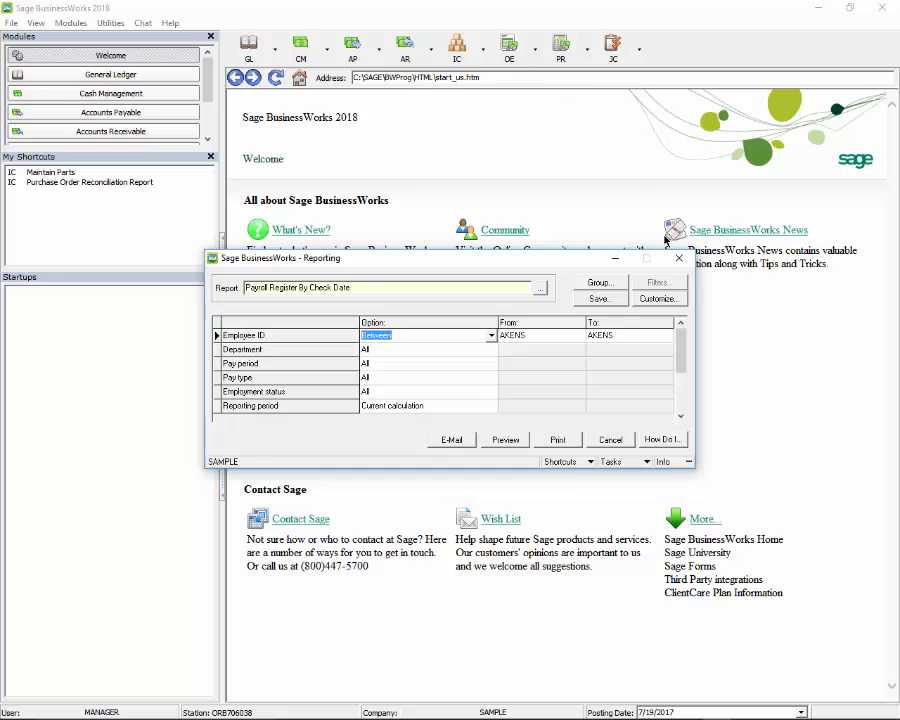
{"action": "left_click", "coordinate": [679, 258]}
Step: Start a handcheck for the same employee, using the calculated check information on file
{"action": "left_click", "coordinate": [585, 55]}
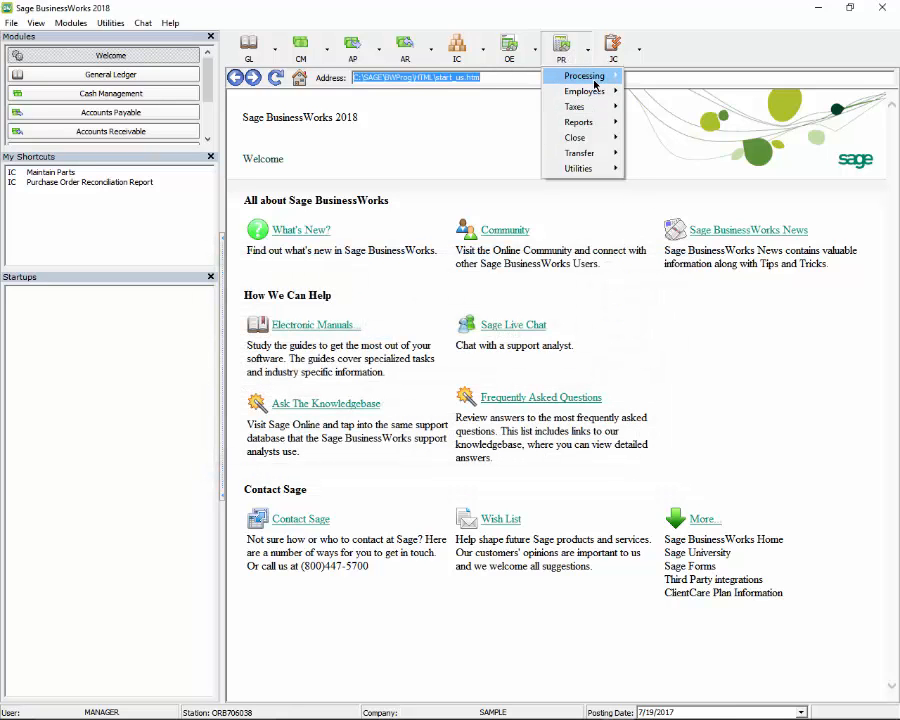
{"action": "mouse_move", "coordinate": [588, 77]}
{"action": "left_click", "coordinate": [632, 229]}
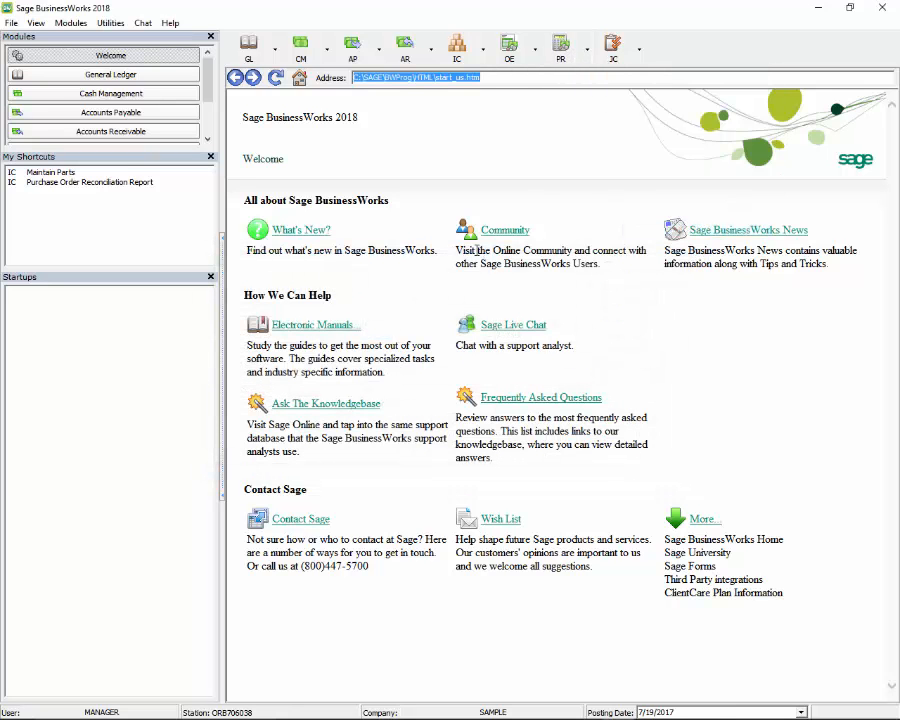
{"action": "key", "text": "Tab"}
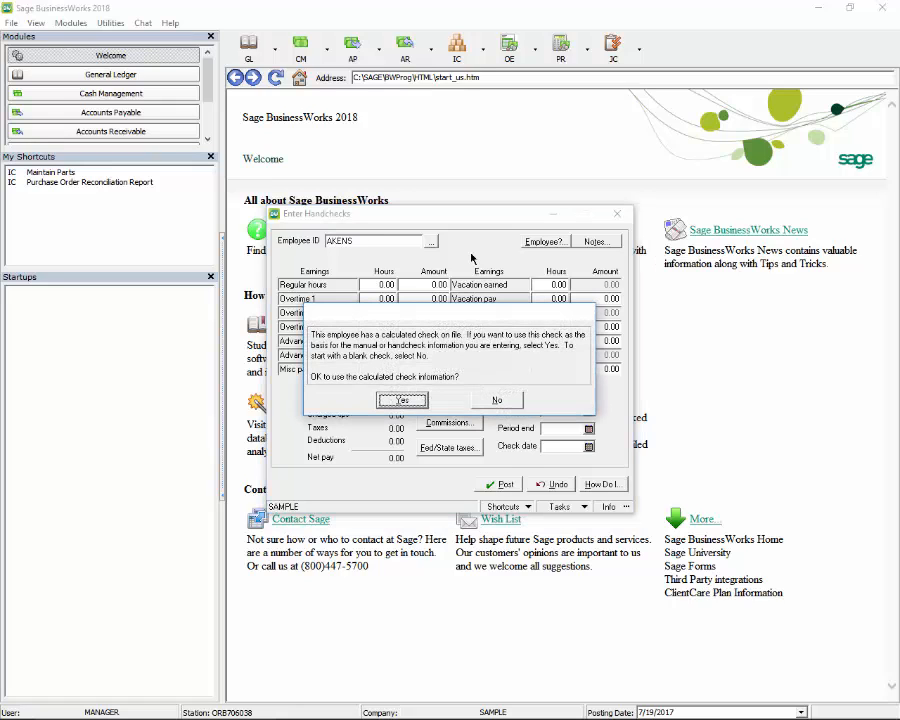
{"action": "left_click", "coordinate": [402, 398]}
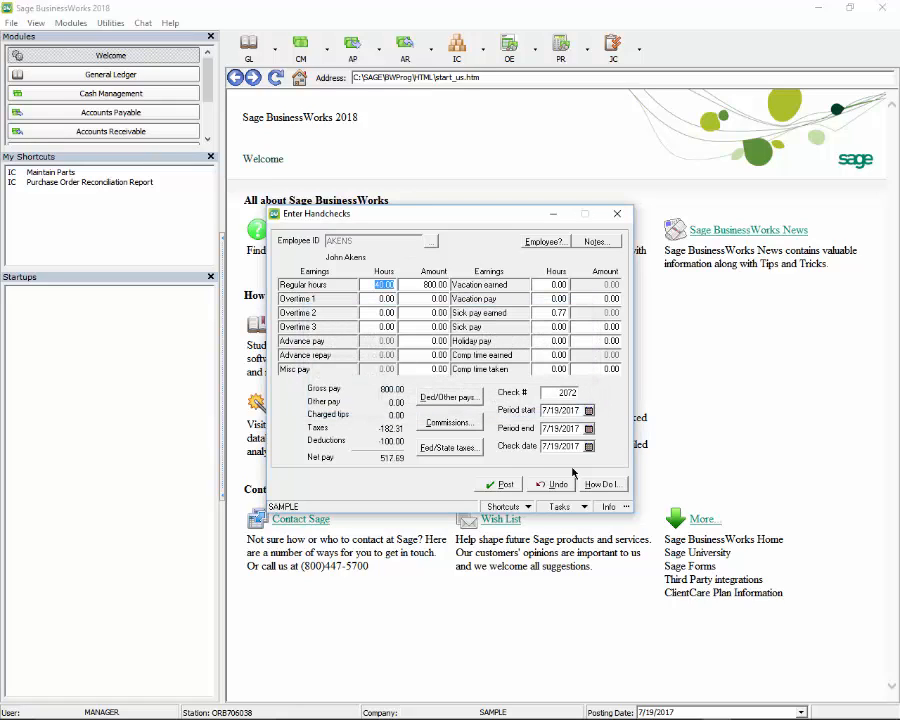
Step: Set the handcheck's check date to 6/30/2016, post the check, and close handcheck entry
{"action": "left_click_drag", "start_coordinate": [582, 447], "coordinate": [410, 450]}
{"action": "type", "text": "063016"}
{"action": "key", "text": "Tab"}
{"action": "left_click", "coordinate": [500, 487]}
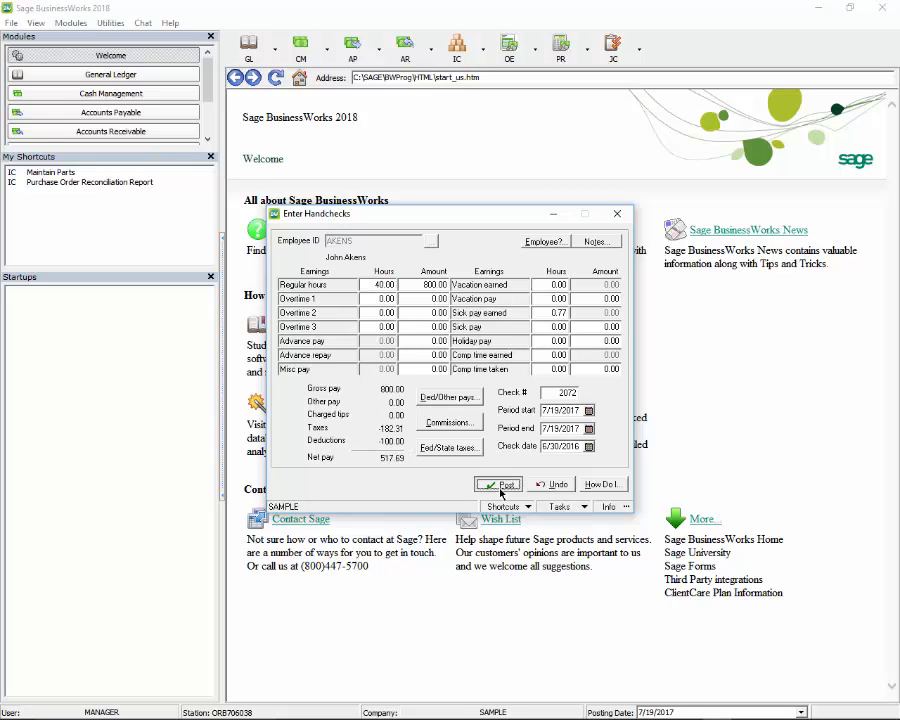
{"action": "left_click", "coordinate": [617, 213]}
Step: Open the same employee's record in the SAMPLE2016 company and view the vacation and sick pay hours
{"action": "left_click", "coordinate": [563, 45]}
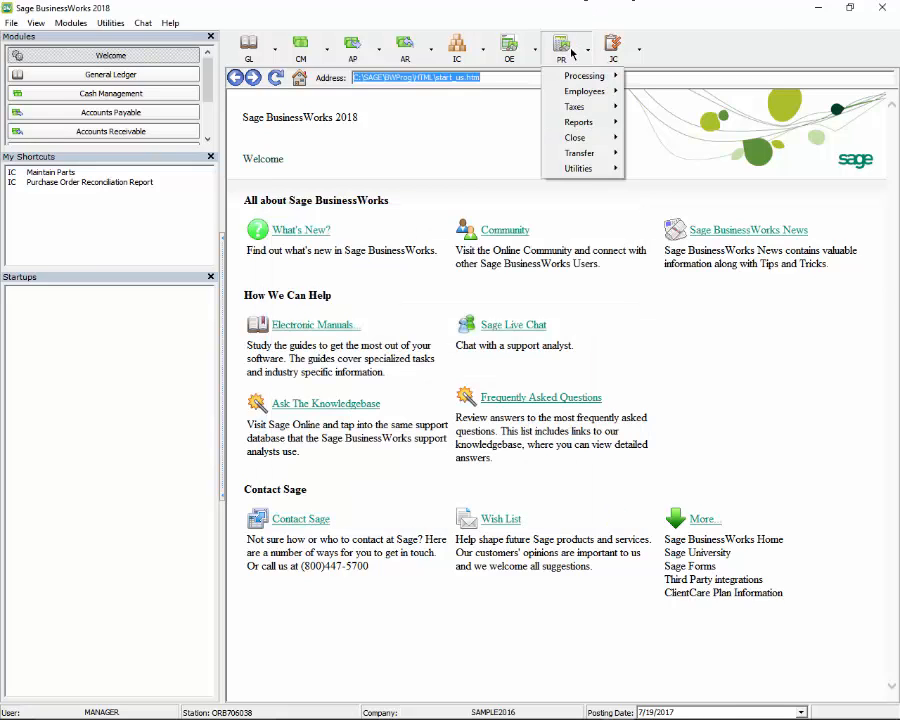
{"action": "mouse_move", "coordinate": [586, 90]}
{"action": "left_click", "coordinate": [640, 90]}
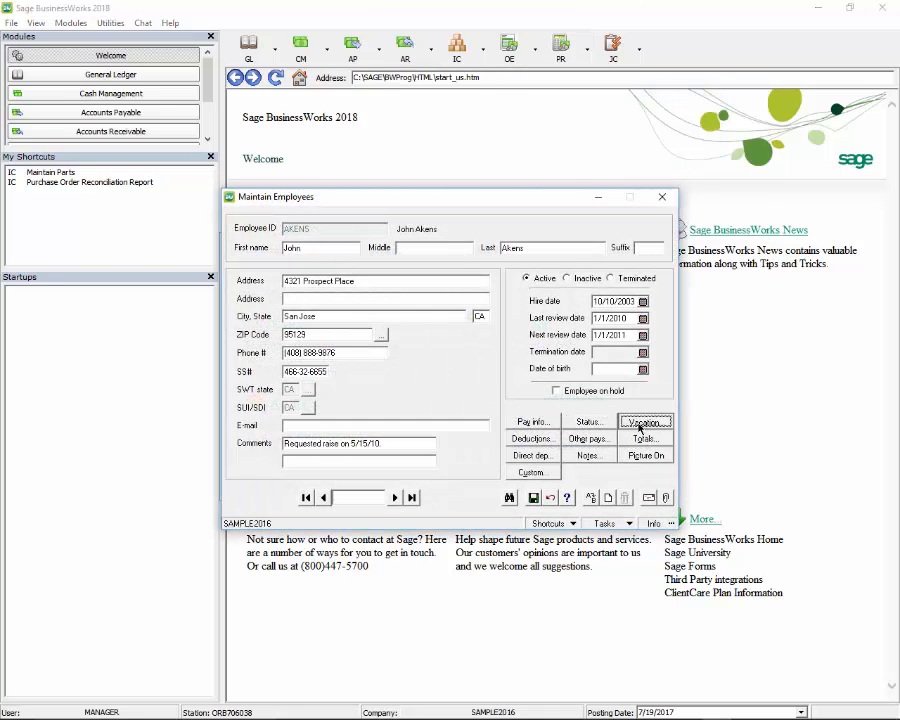
{"action": "left_click", "coordinate": [643, 423]}
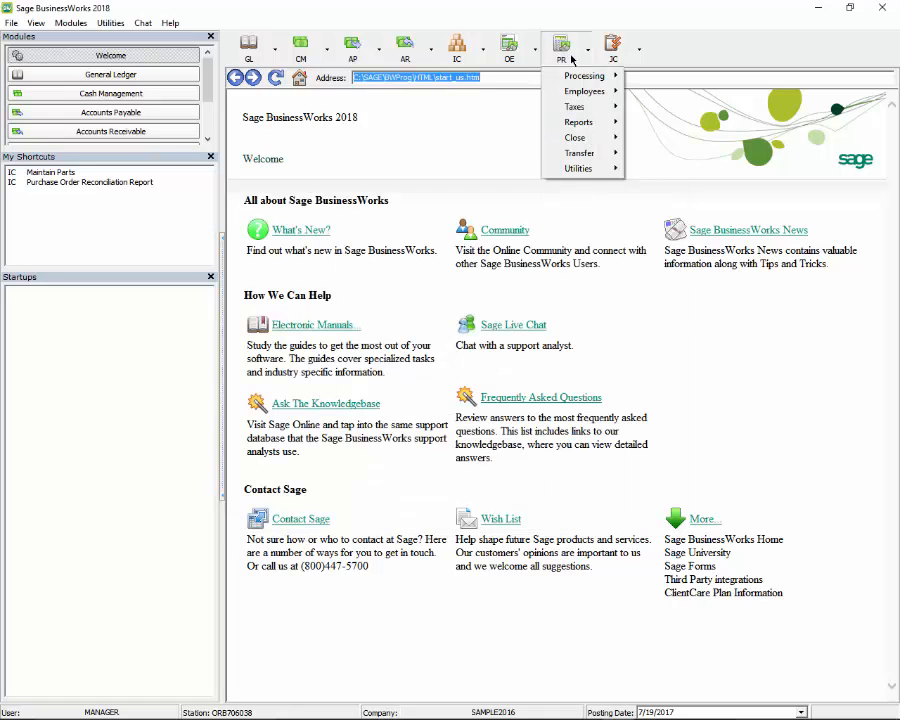
Step: Turn off the yearly accrual restriction for both sick pay and vacation in the payroll parameters, and save them
{"action": "mouse_move", "coordinate": [585, 168]}
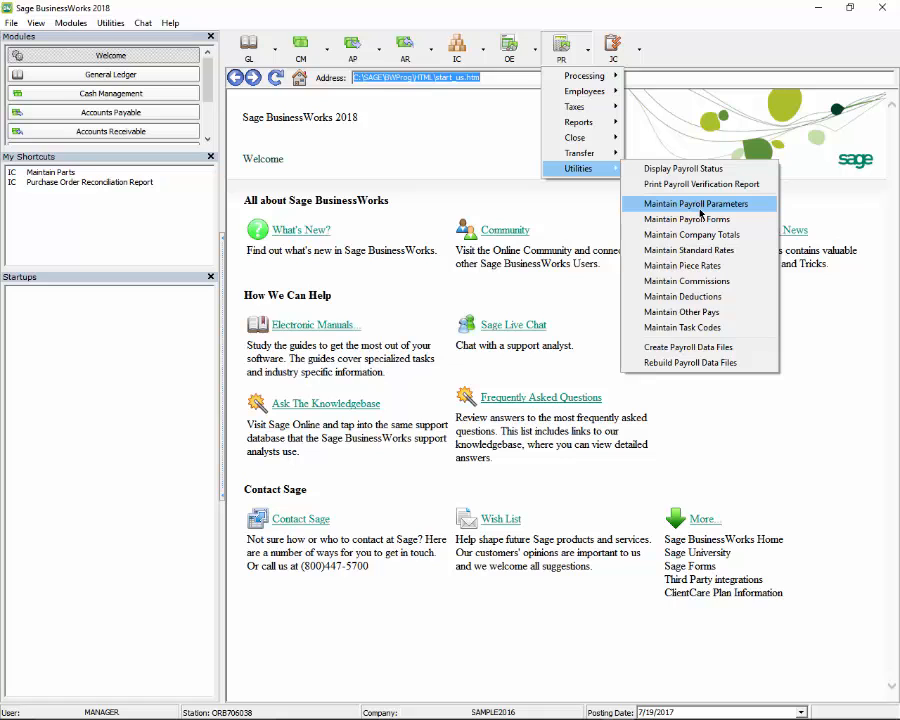
{"action": "left_click", "coordinate": [699, 206]}
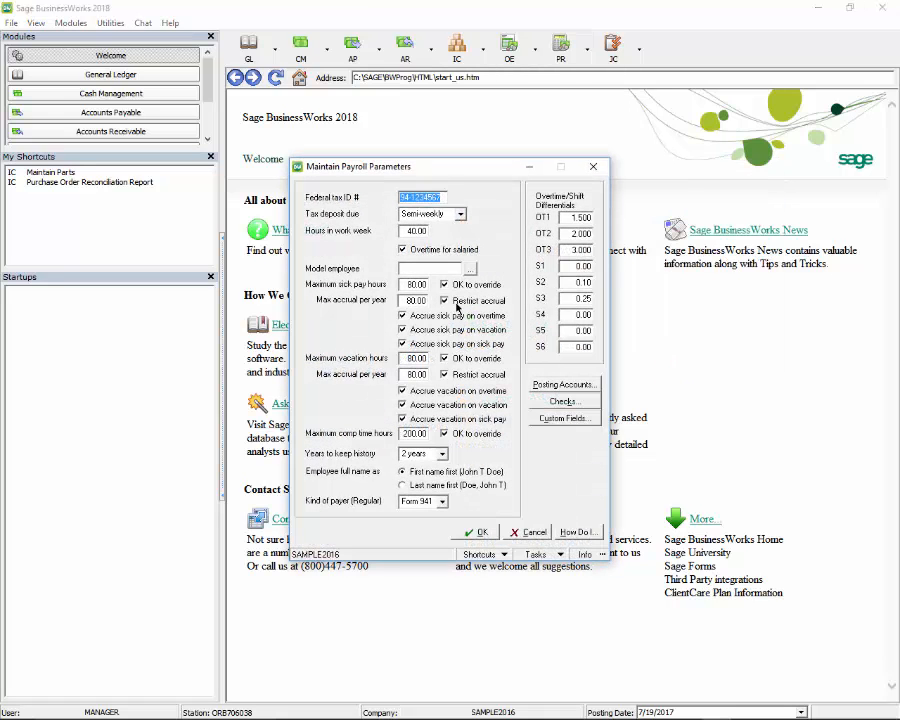
{"action": "left_click", "coordinate": [415, 300]}
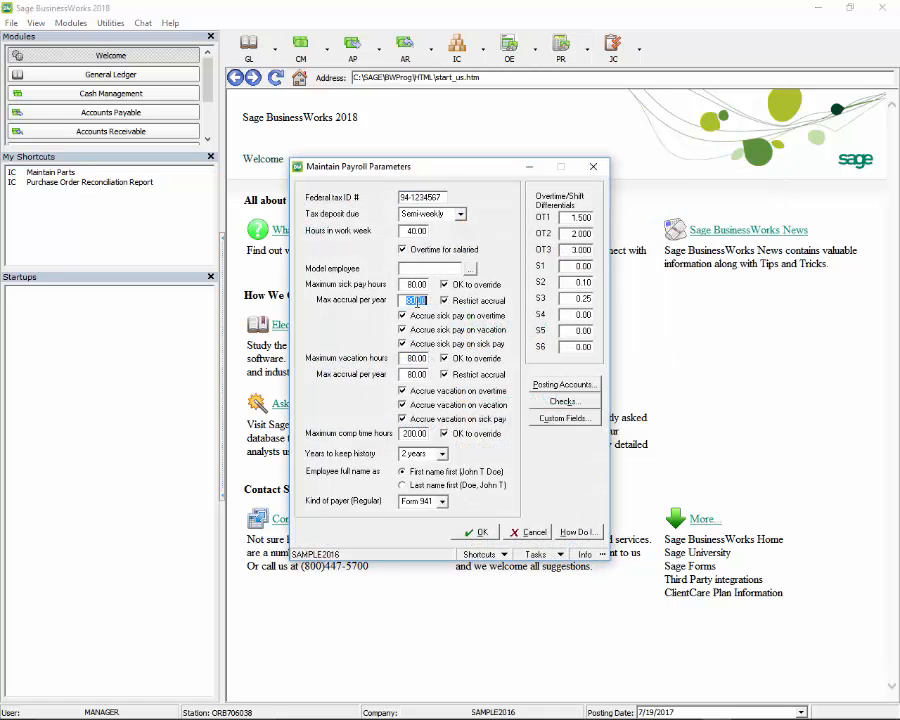
{"action": "left_click", "coordinate": [445, 301]}
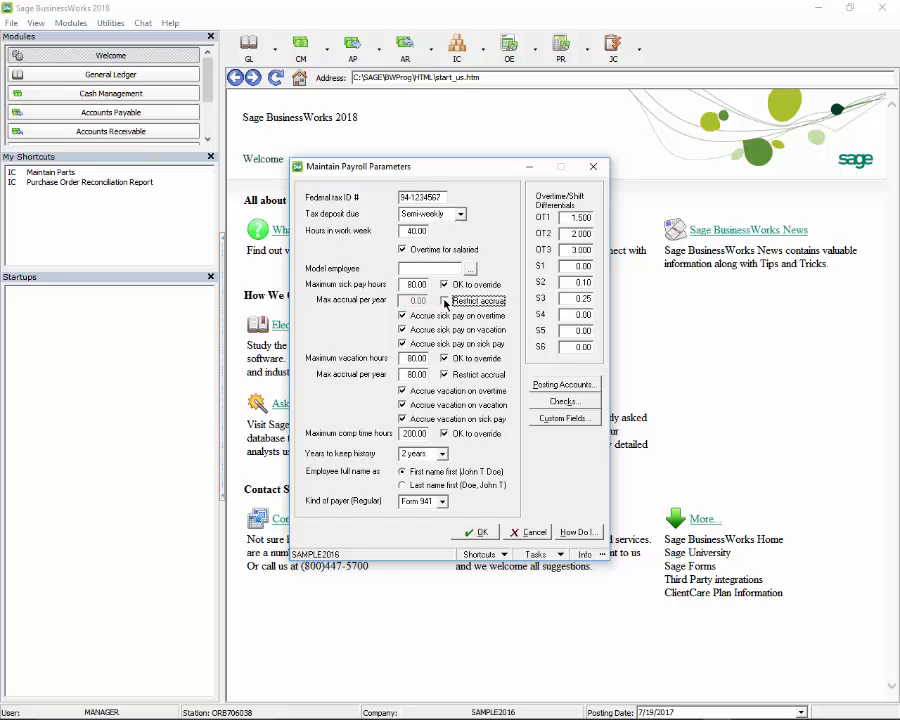
{"action": "left_click", "coordinate": [445, 374]}
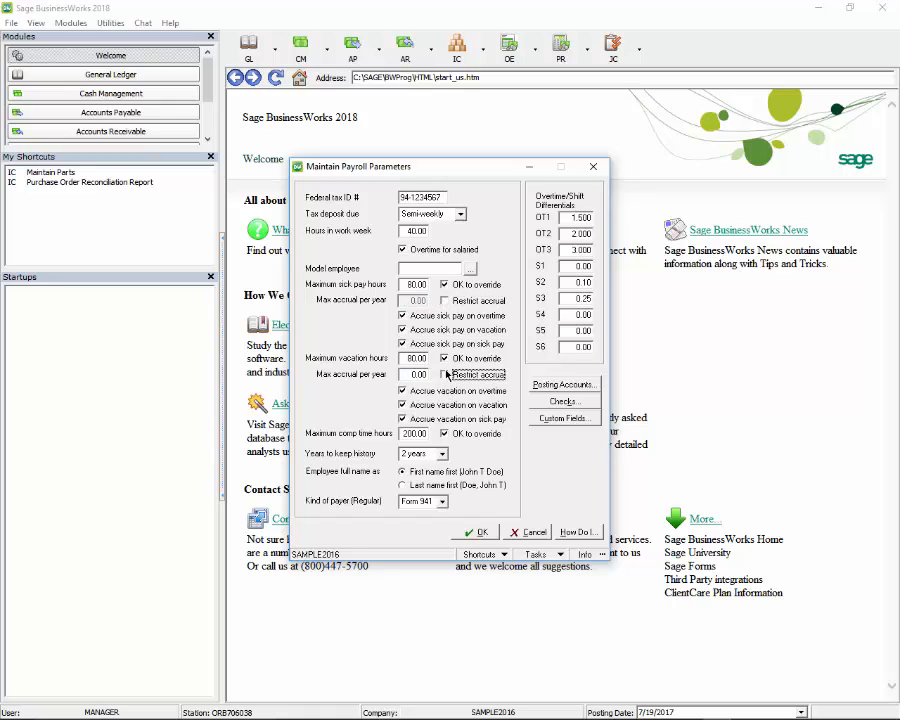
{"action": "left_click", "coordinate": [481, 533]}
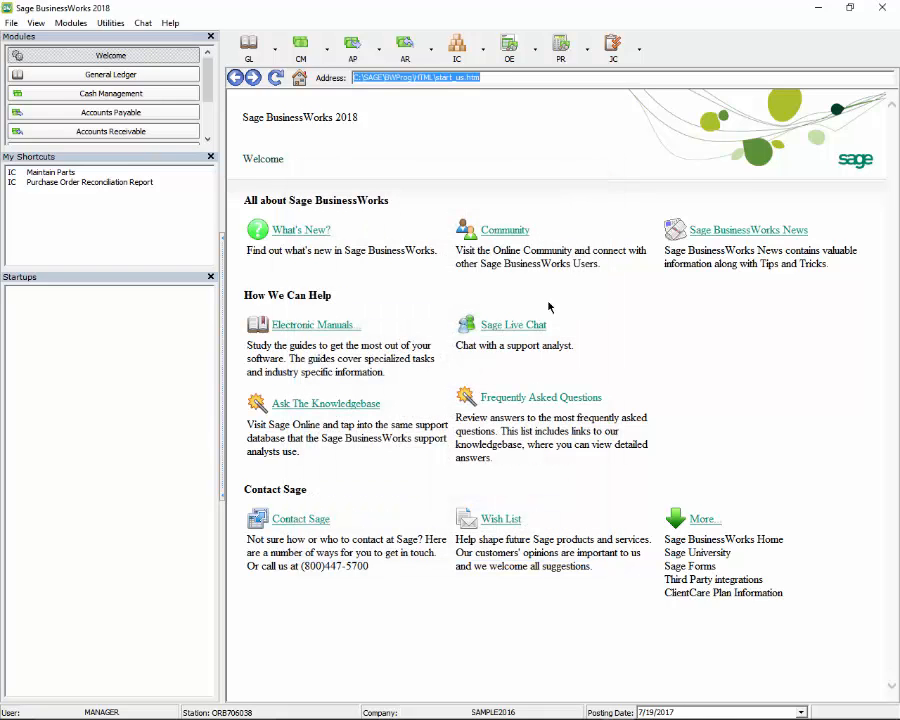
Step: Review the same employee's vacation rate and earned vacation hours, and close the employee record
{"action": "left_click", "coordinate": [561, 45]}
{"action": "mouse_move", "coordinate": [585, 91]}
{"action": "left_click", "coordinate": [660, 91]}
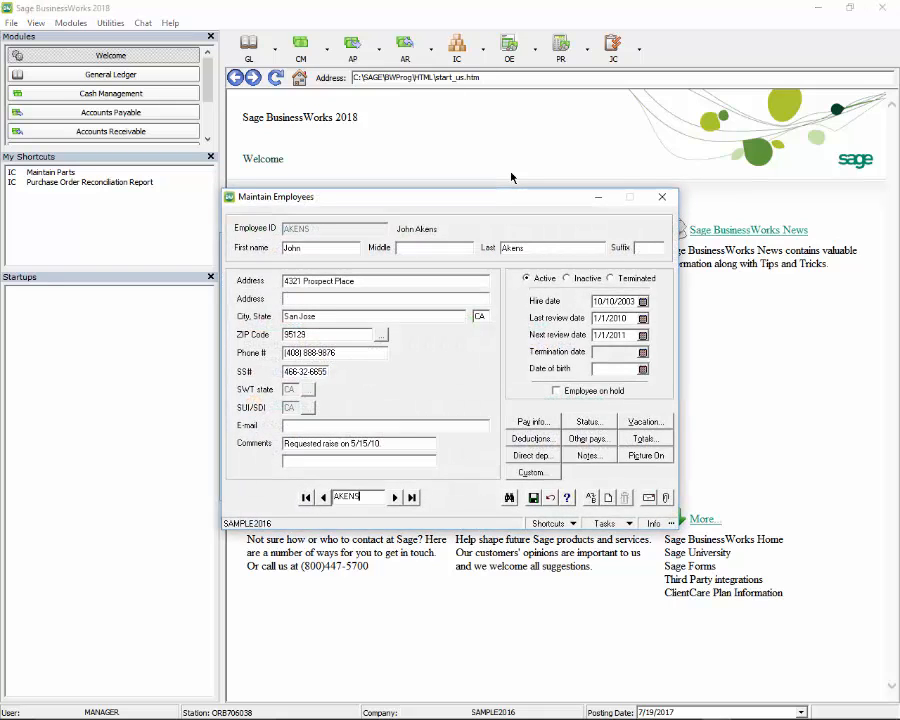
{"action": "left_click", "coordinate": [658, 421]}
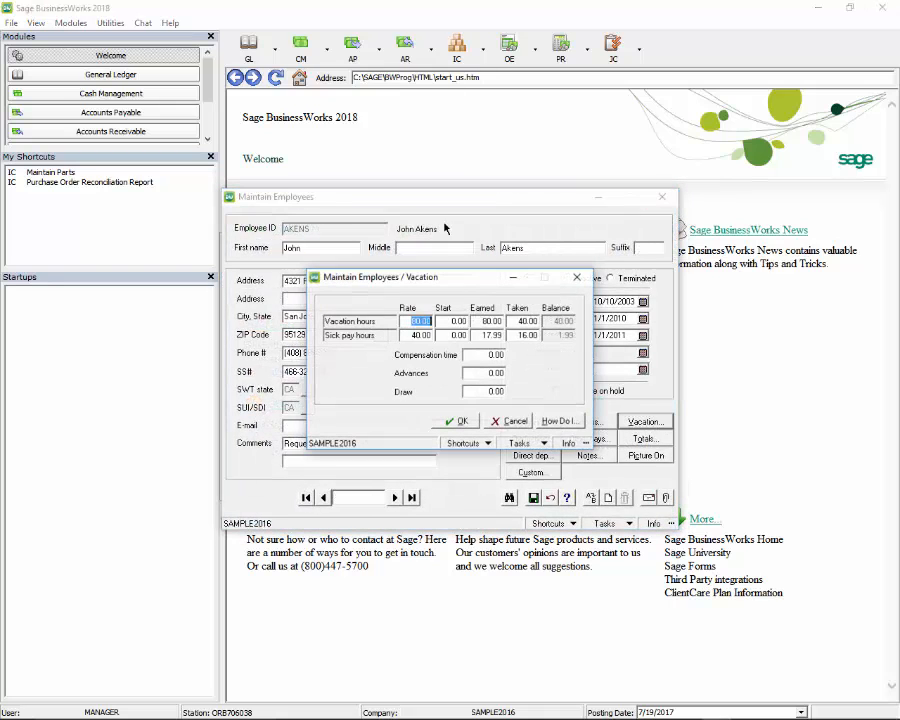
{"action": "key", "text": "Tab"}
{"action": "key", "text": "Tab"}
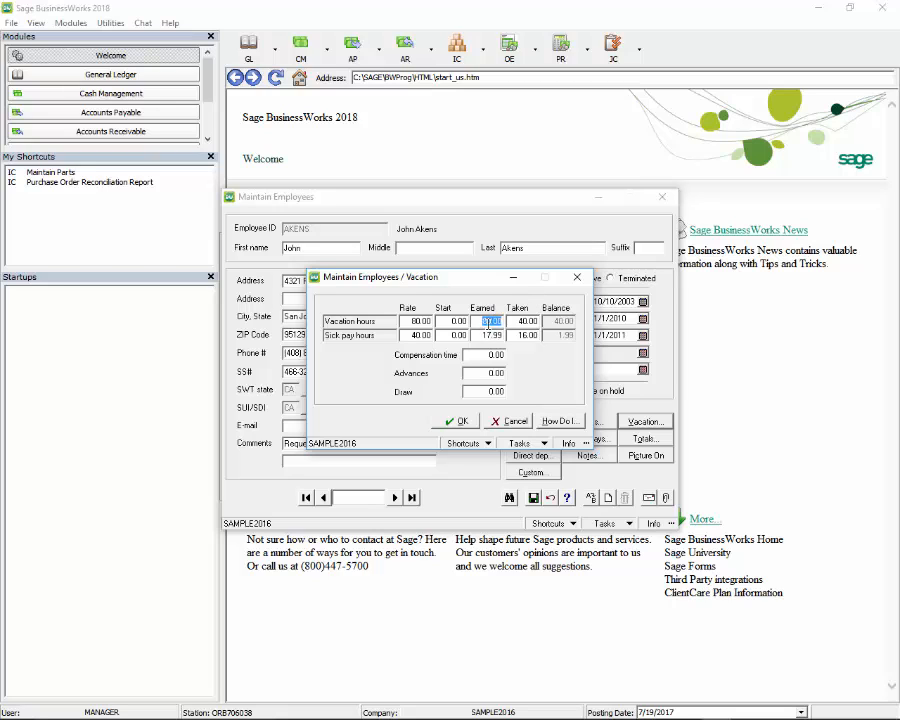
{"action": "left_click", "coordinate": [409, 322]}
{"action": "left_click", "coordinate": [487, 321]}
{"action": "left_click", "coordinate": [474, 421]}
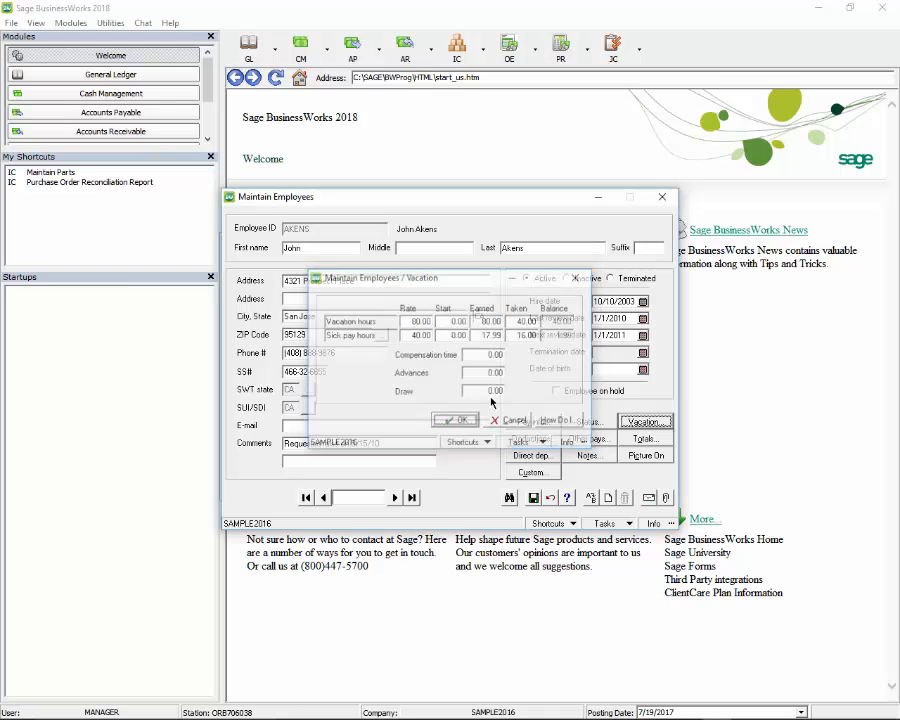
{"action": "left_click", "coordinate": [662, 196]}
Step: Enter a time card for the same employee
{"action": "left_click", "coordinate": [575, 60]}
{"action": "mouse_move", "coordinate": [585, 75]}
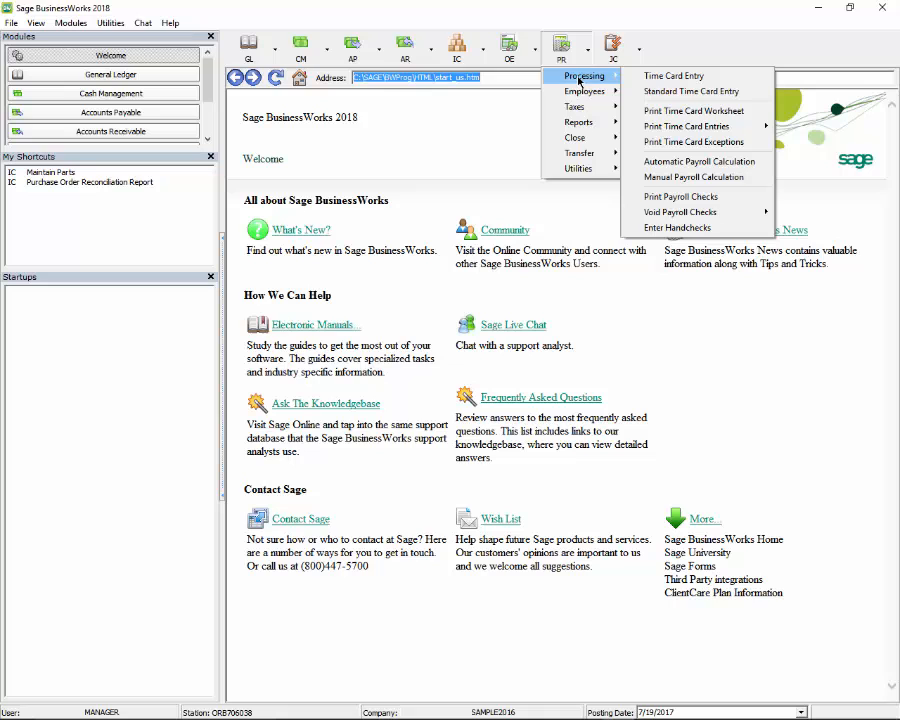
{"action": "left_click", "coordinate": [665, 75]}
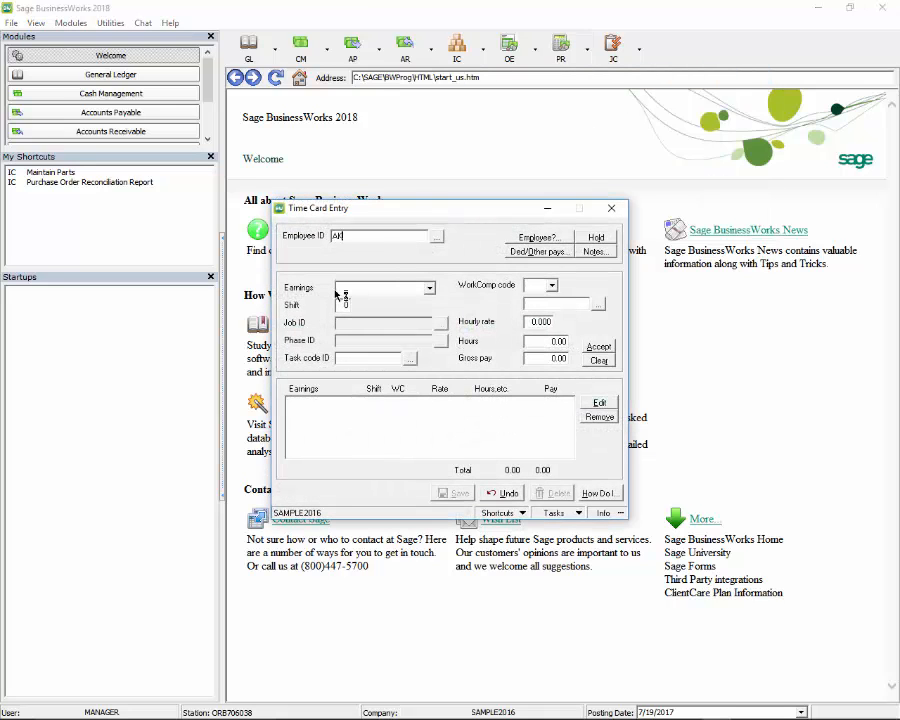
{"action": "type", "text": "AK"}
{"action": "key", "text": "Tab"}
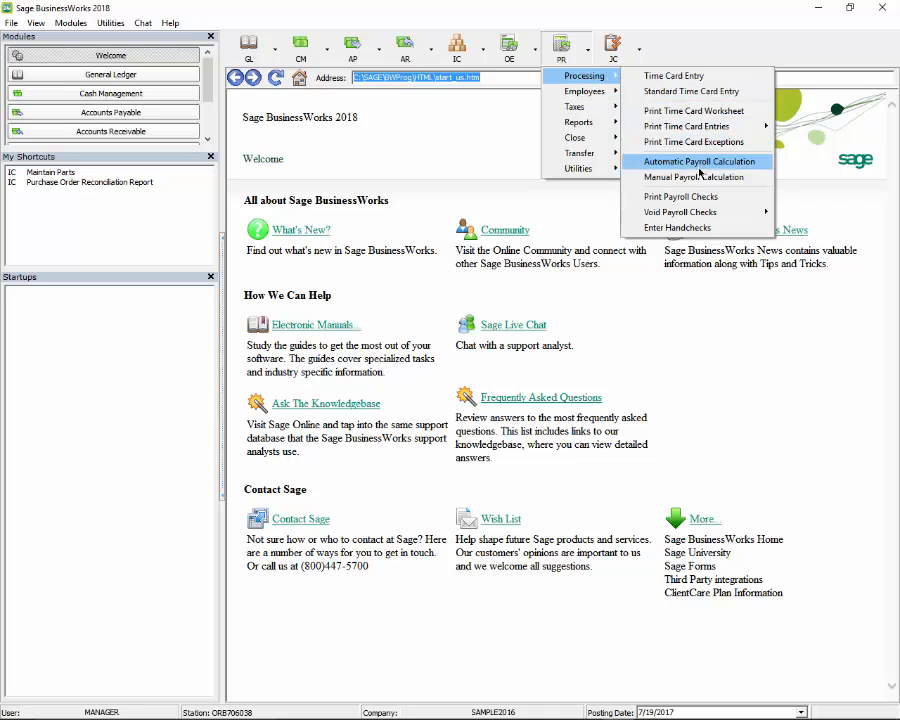
Step: Run the automatic payroll calculation for only this employee, and close the Payroll Register report options without printing
{"action": "left_click", "coordinate": [699, 163]}
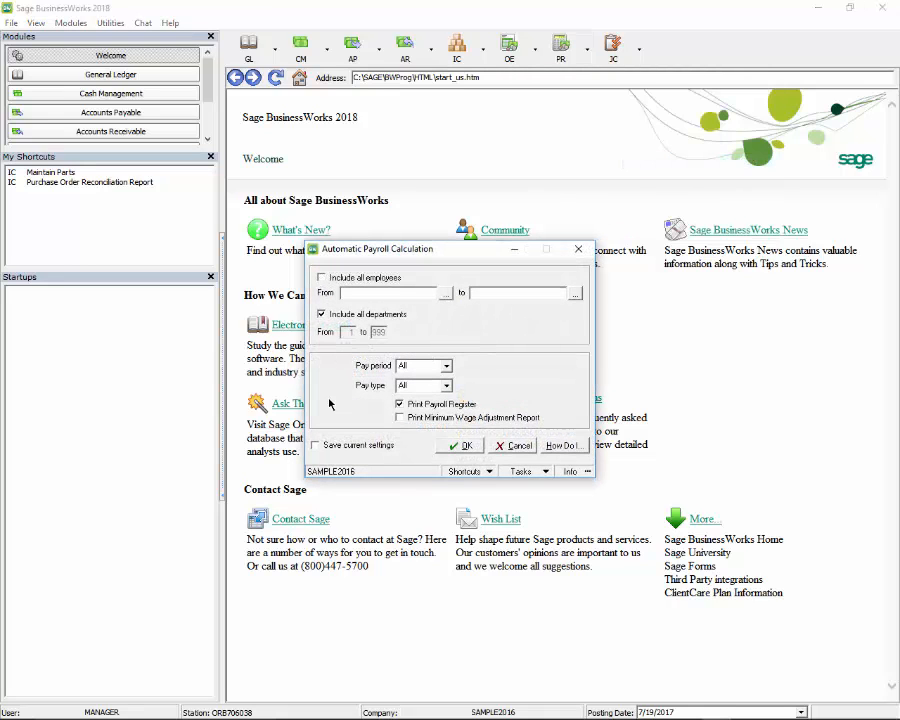
{"action": "type", "text": "AKERS"}
{"action": "key", "text": "Tab"}
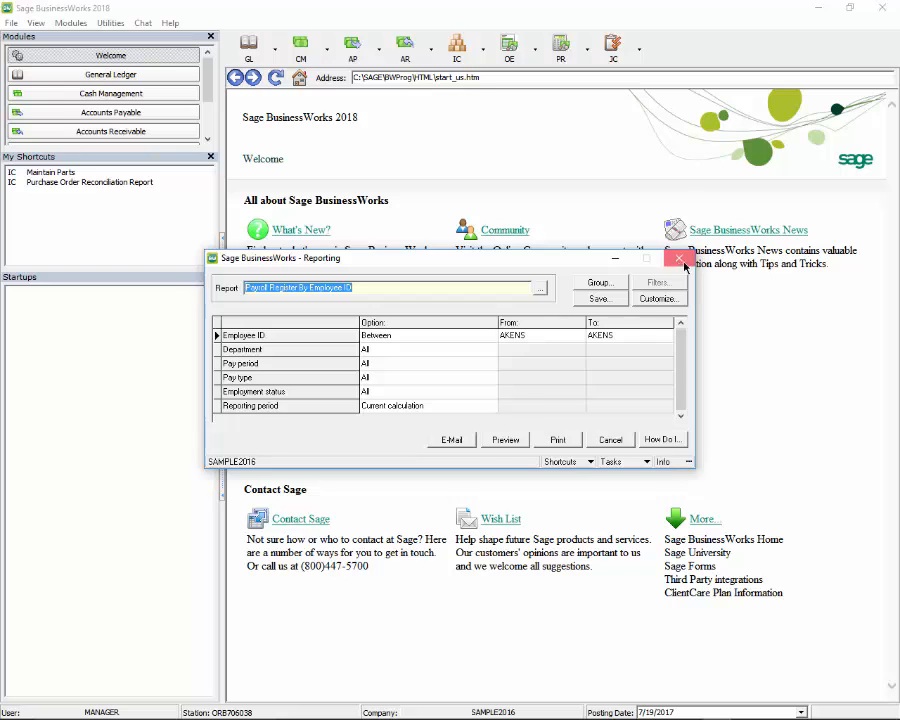
{"action": "left_click", "coordinate": [684, 260]}
Step: Start a handcheck for this employee, using the calculated check information on file
{"action": "left_click", "coordinate": [563, 47]}
{"action": "mouse_move", "coordinate": [585, 76]}
{"action": "left_click", "coordinate": [718, 171]}
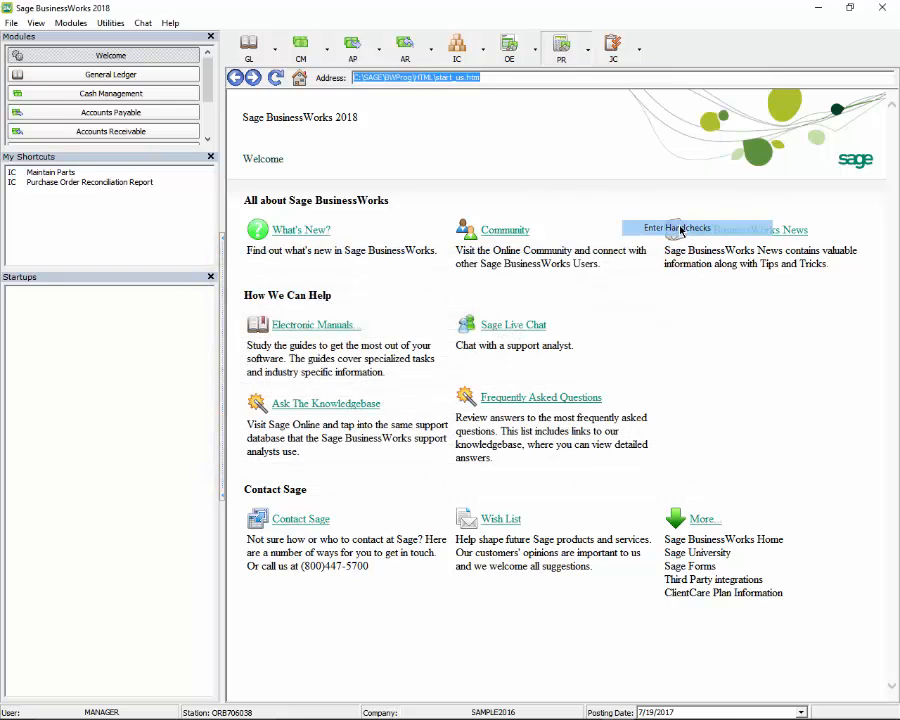
{"action": "type", "text": "A"}
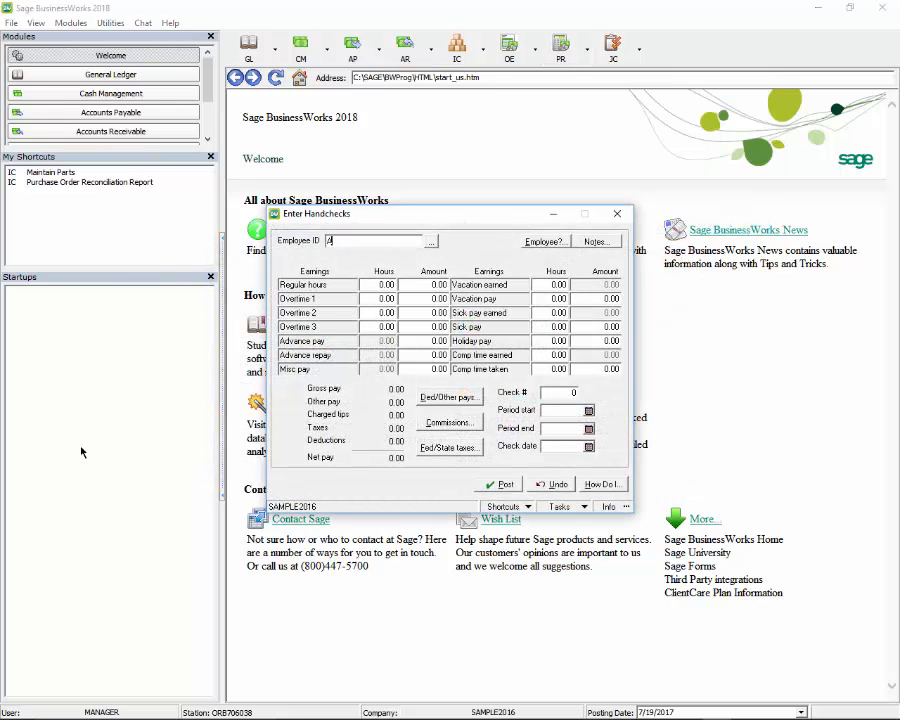
{"action": "type", "text": "KENS"}
{"action": "key", "text": "Tab"}
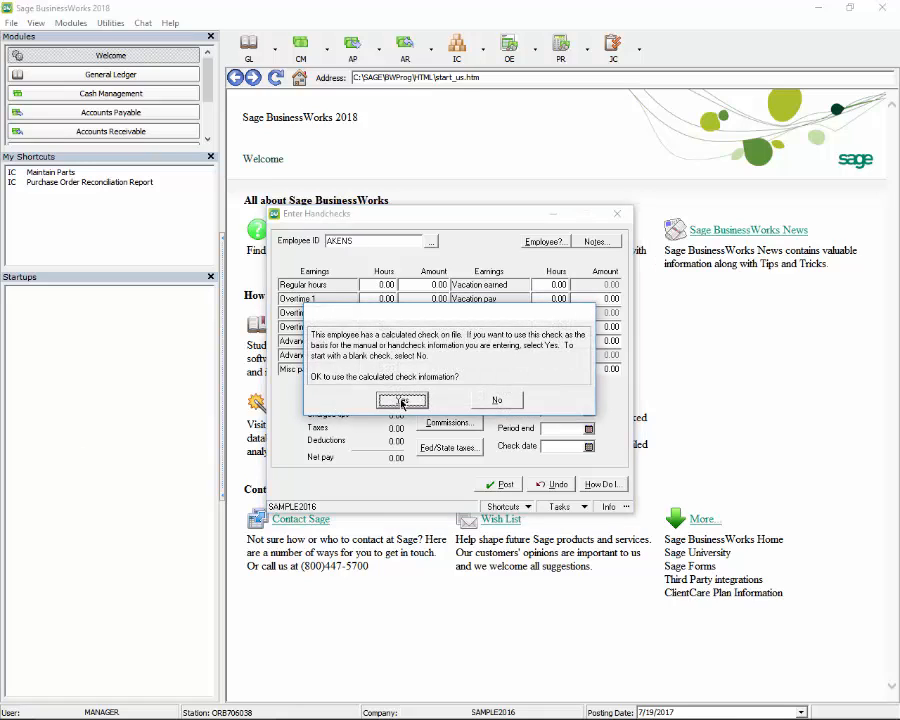
{"action": "left_click", "coordinate": [398, 396]}
Step: Set the handcheck's check date to 6/30/2016, post the check, and close handcheck entry
{"action": "left_click_drag", "start_coordinate": [580, 447], "coordinate": [538, 448]}
{"action": "type", "text": "063016"}
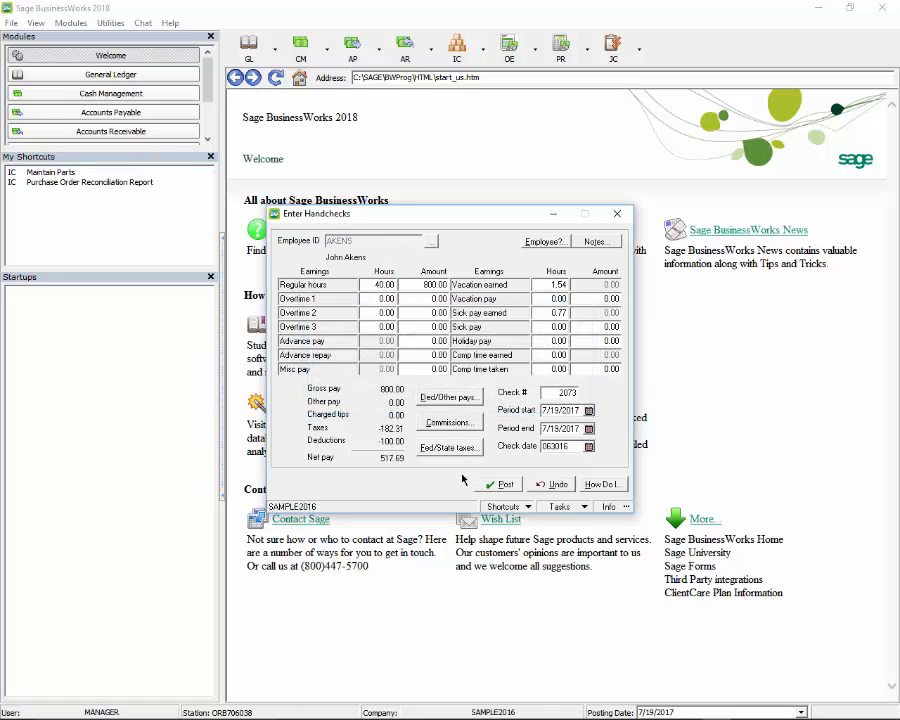
{"action": "left_click", "coordinate": [503, 484]}
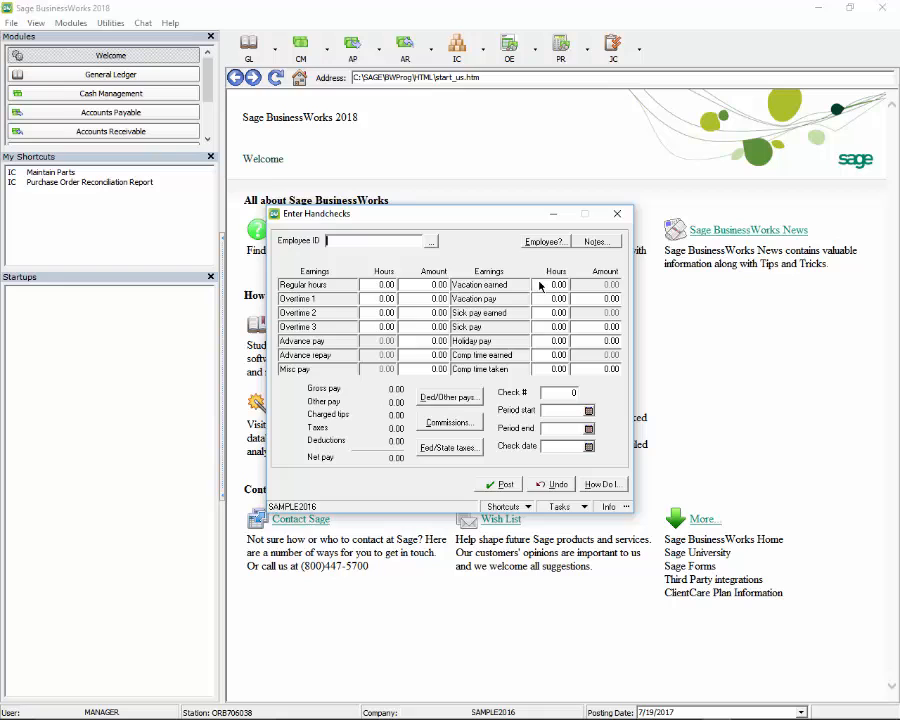
{"action": "left_click", "coordinate": [617, 213]}
Step: Check the employee's earned vacation and sick pay hours after the posted handcheck, and close the employee record
{"action": "left_click", "coordinate": [578, 62]}
{"action": "mouse_move", "coordinate": [584, 91]}
{"action": "left_click", "coordinate": [662, 91]}
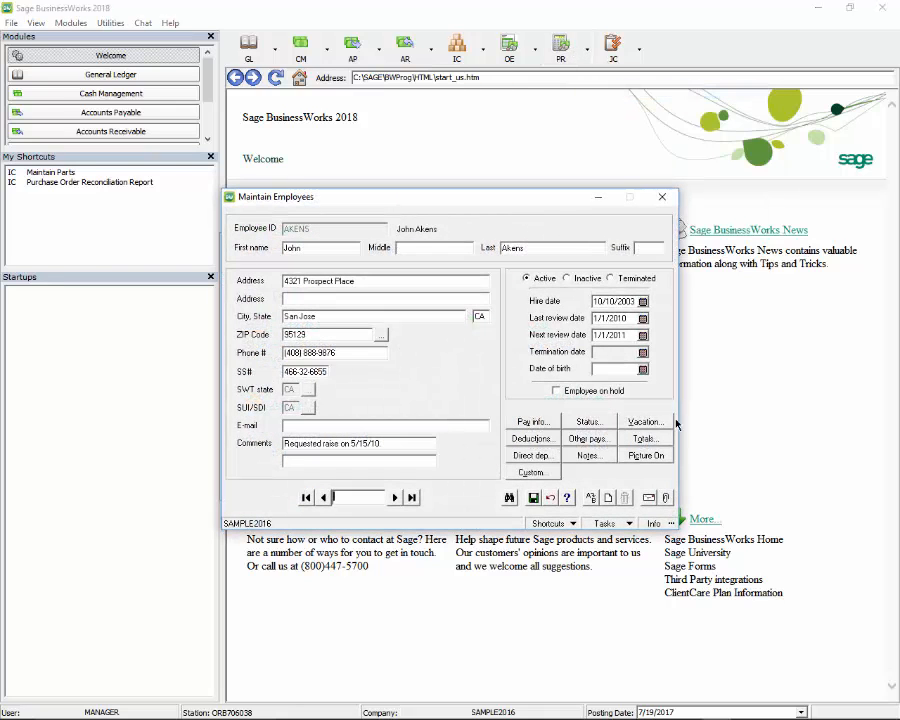
{"action": "left_click", "coordinate": [645, 421]}
{"action": "key", "text": "Tab"}
{"action": "key", "text": "Tab"}
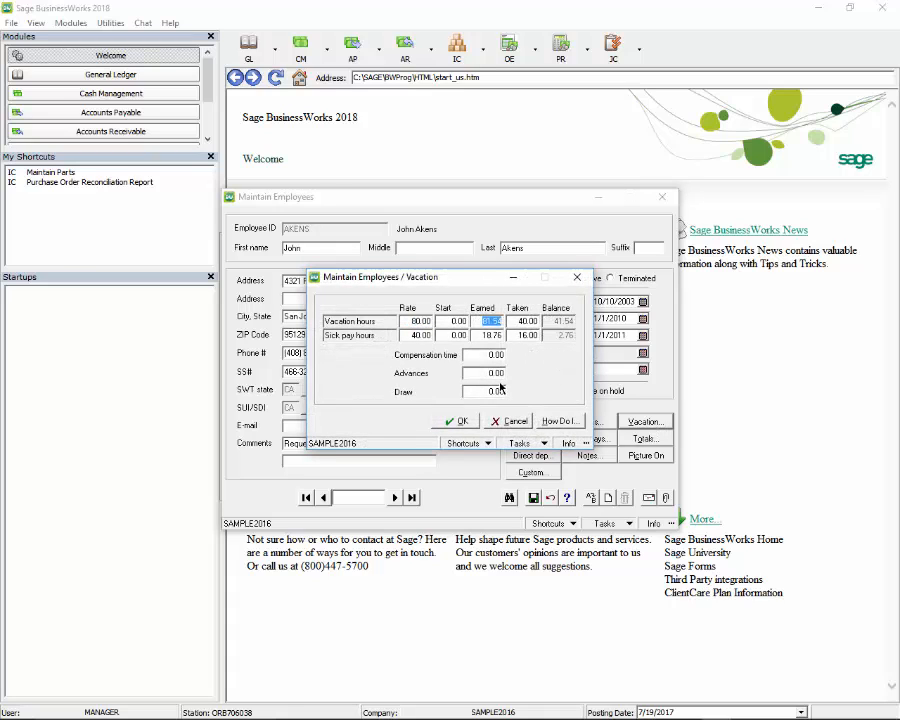
{"action": "left_click", "coordinate": [510, 421]}
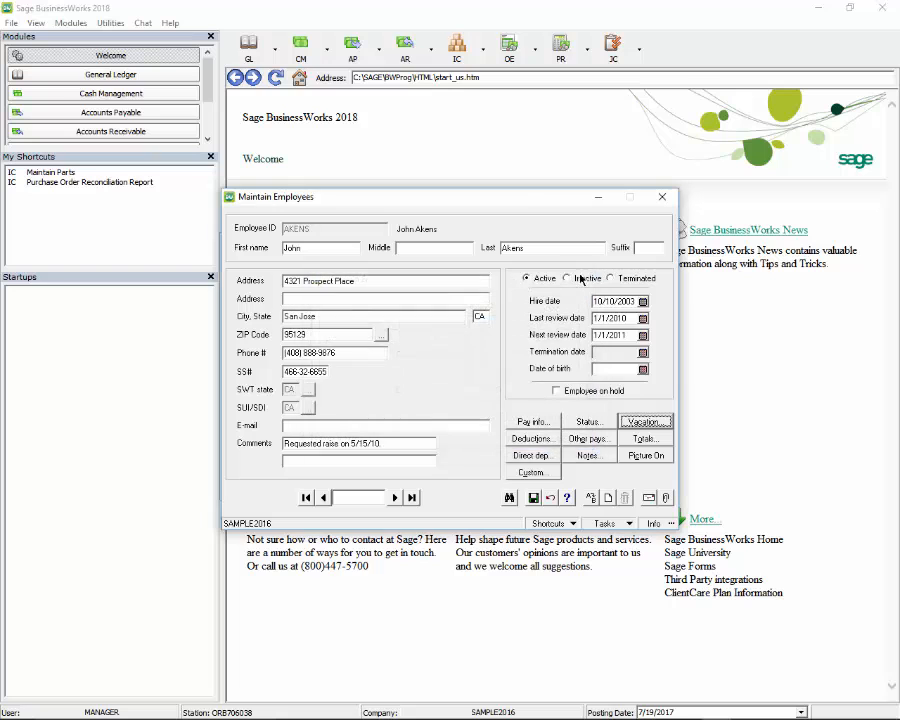
{"action": "left_click", "coordinate": [662, 196]}
Step: Turn on the yearly sick pay accrual restriction in the payroll parameters, and close them without saving
{"action": "left_click", "coordinate": [563, 47]}
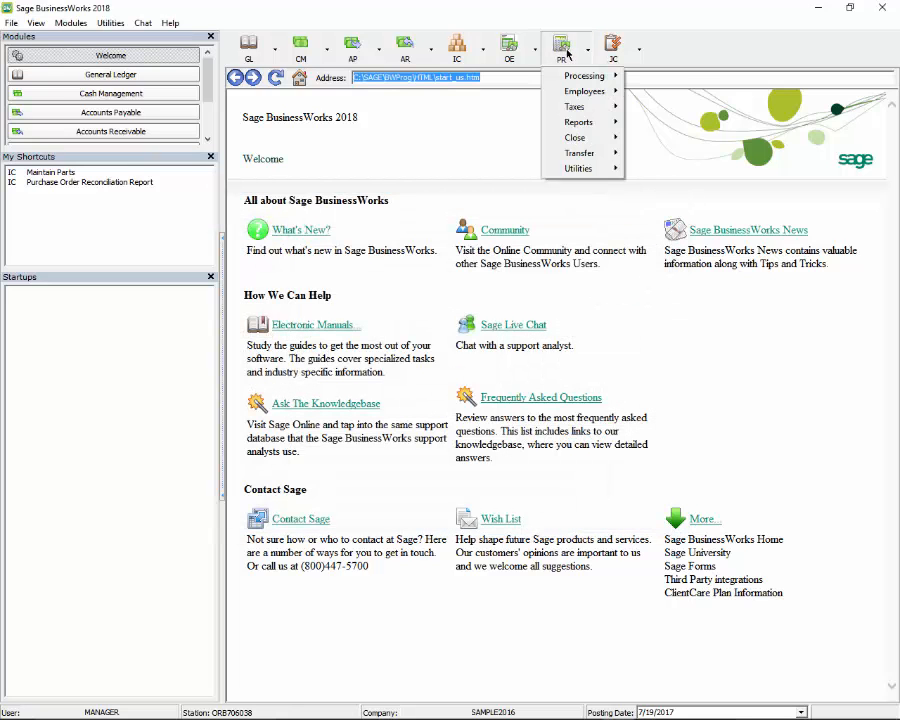
{"action": "mouse_move", "coordinate": [578, 168]}
{"action": "left_click", "coordinate": [705, 203]}
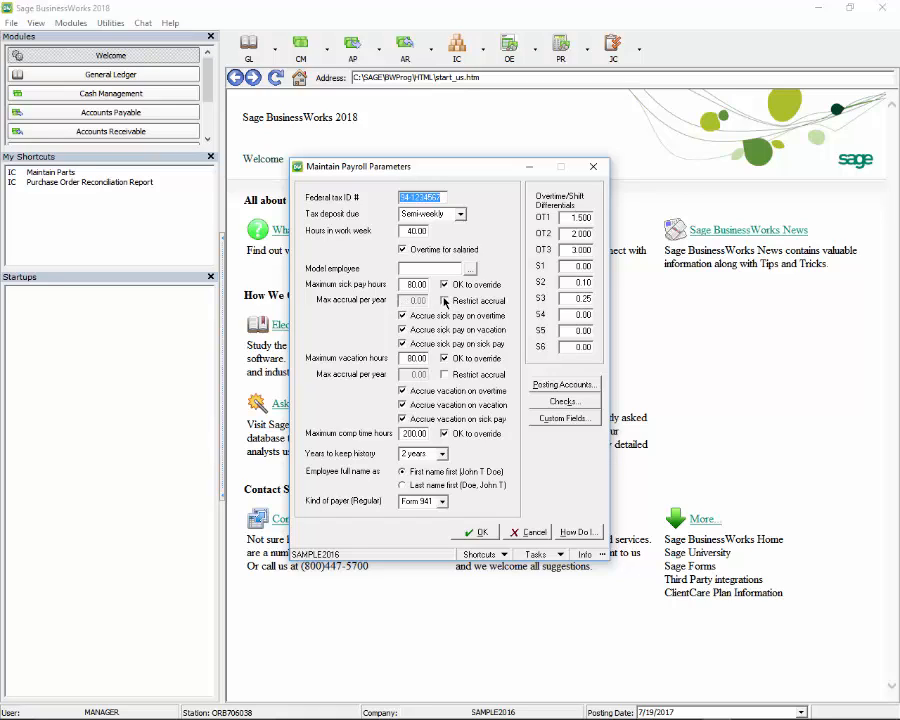
{"action": "left_click", "coordinate": [445, 301]}
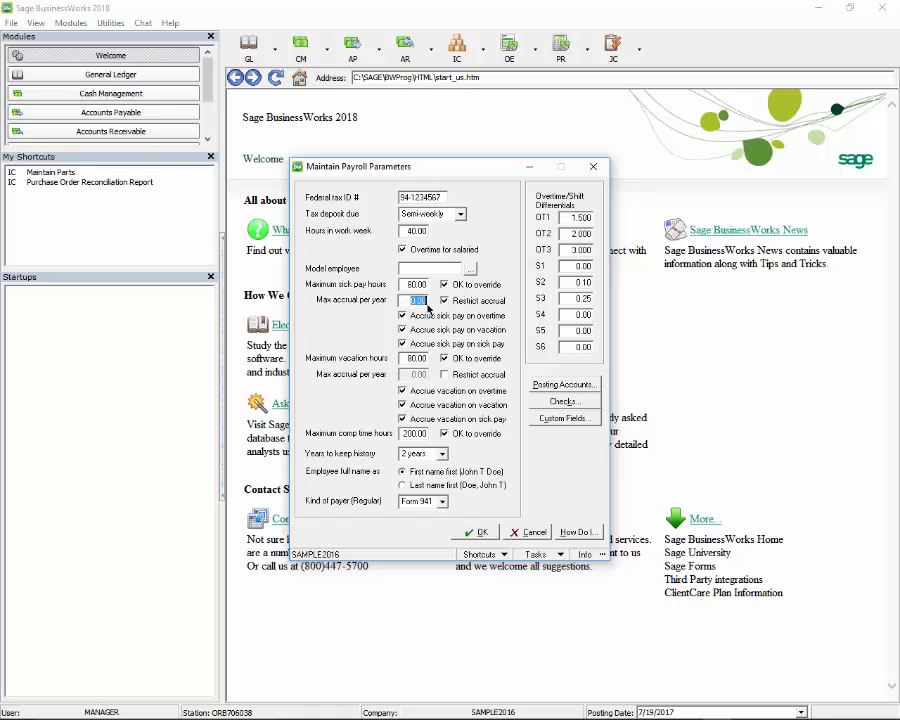
{"action": "left_click", "coordinate": [593, 166]}
Step: Set the regular kind of payer to Form 944 in the payroll parameters, and save them
{"action": "left_click", "coordinate": [587, 48]}
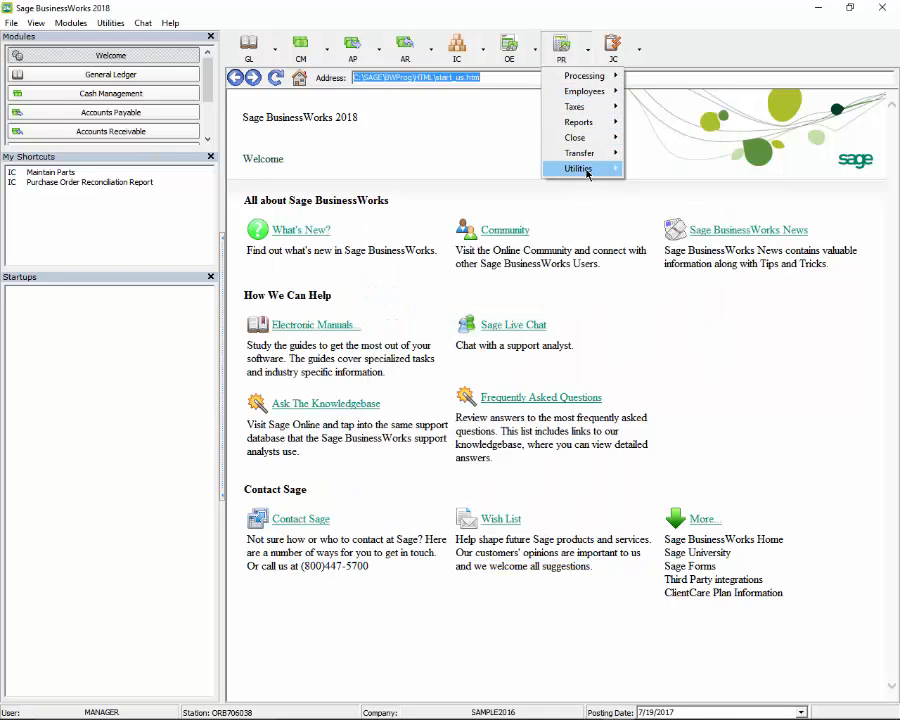
{"action": "mouse_move", "coordinate": [580, 168]}
{"action": "left_click", "coordinate": [686, 203]}
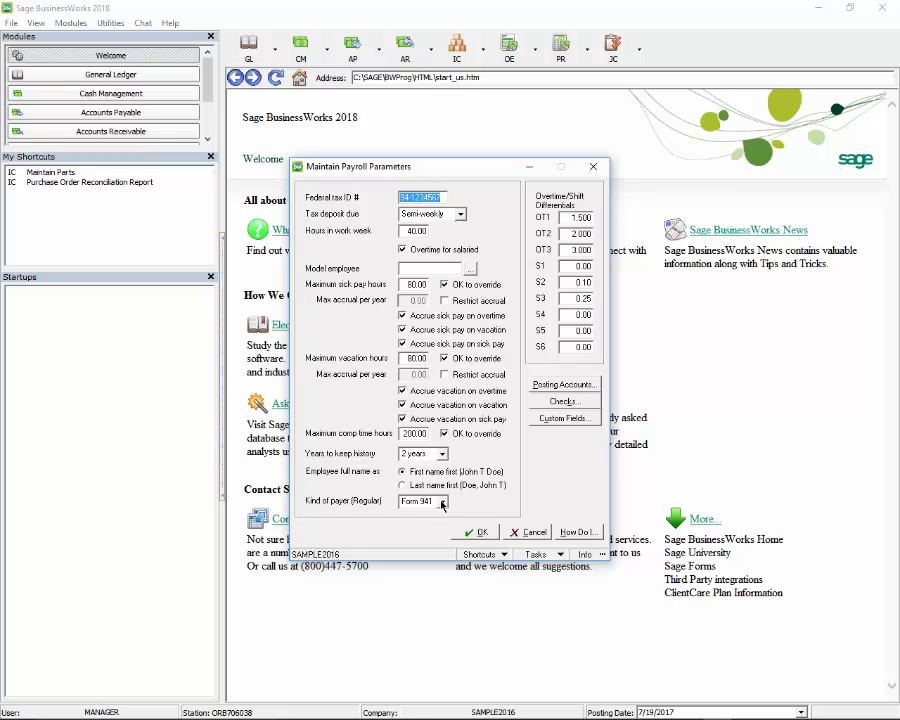
{"action": "left_click", "coordinate": [441, 504]}
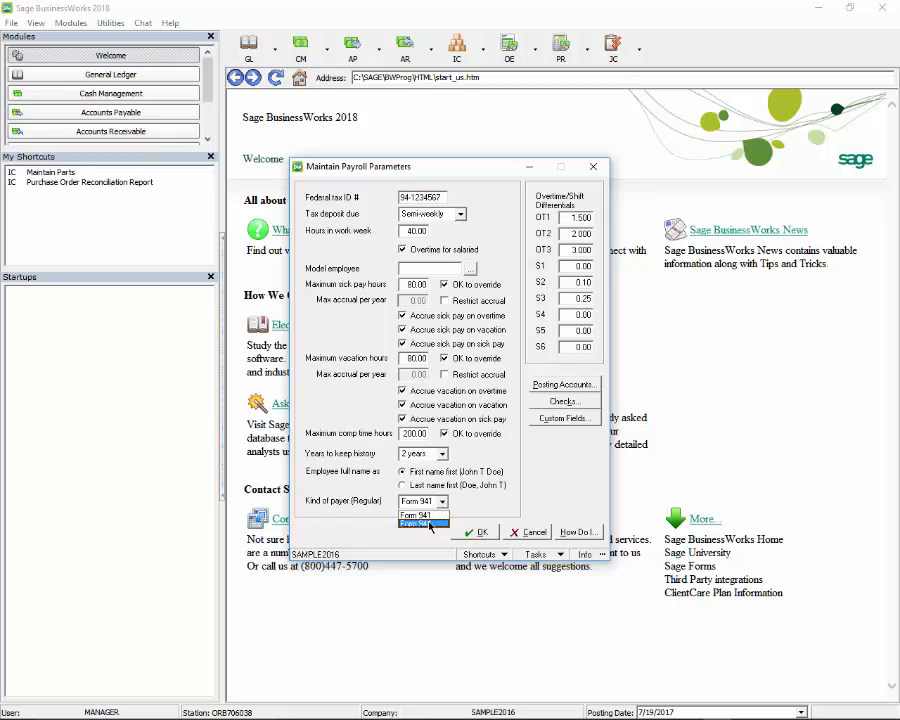
{"action": "left_click", "coordinate": [429, 527]}
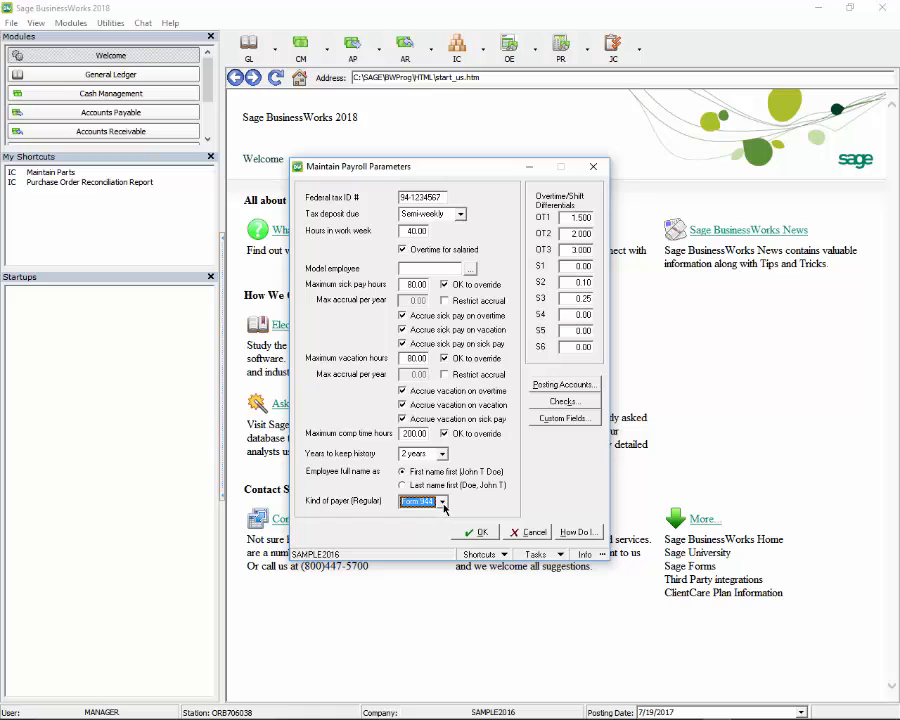
{"action": "left_click", "coordinate": [443, 502]}
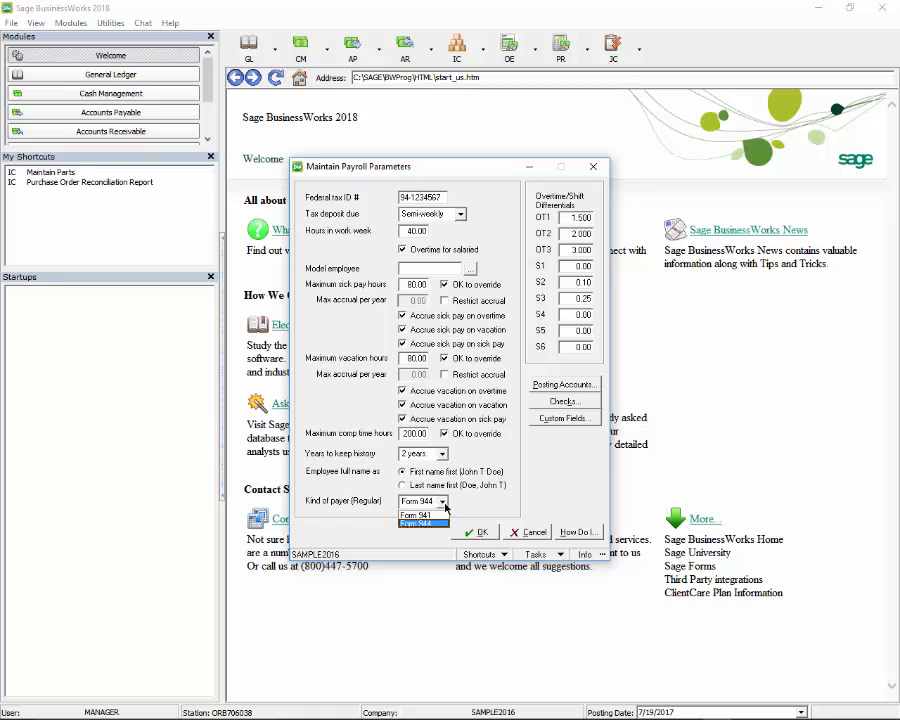
{"action": "left_click", "coordinate": [430, 522]}
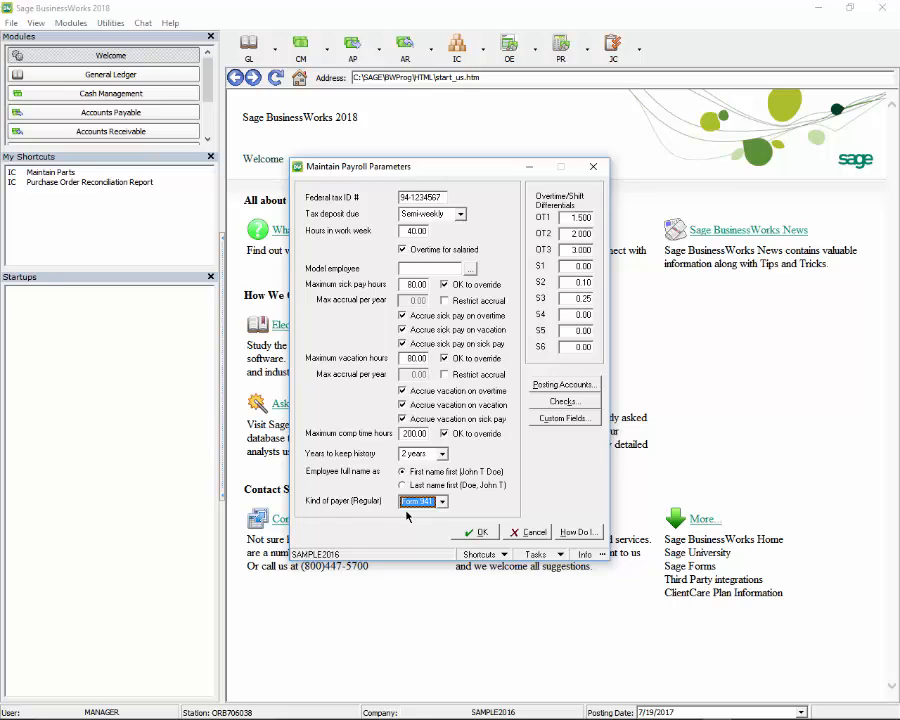
{"action": "left_click", "coordinate": [444, 503]}
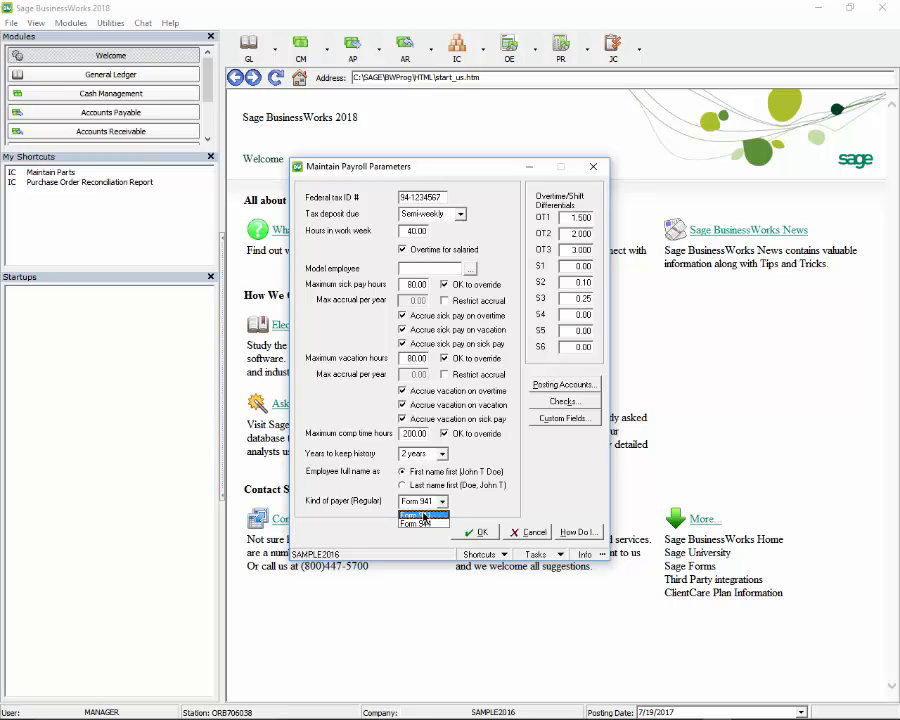
{"action": "left_click", "coordinate": [415, 524]}
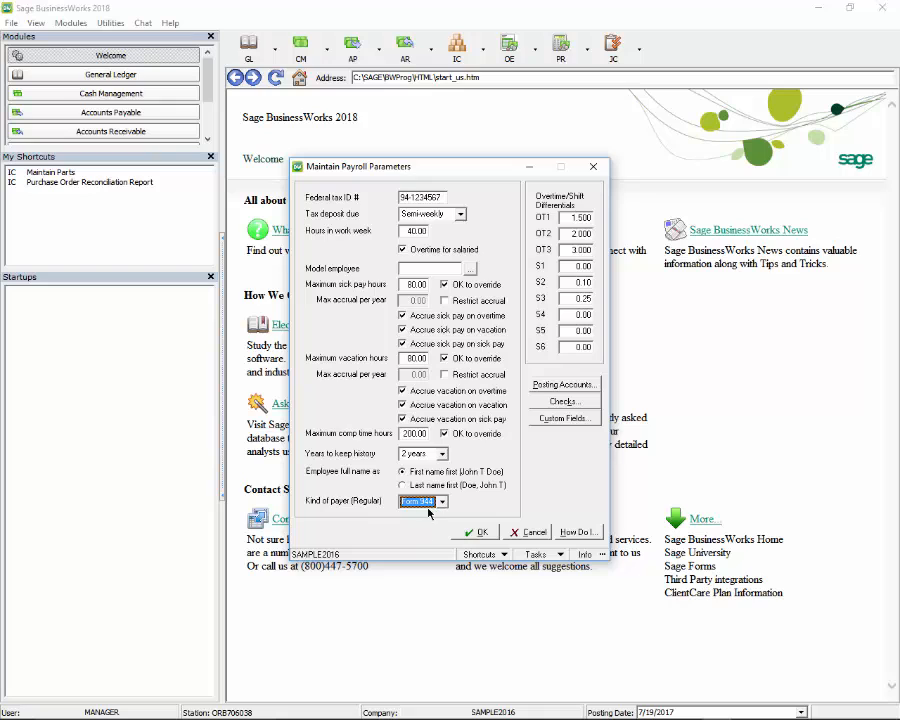
{"action": "left_click", "coordinate": [476, 531]}
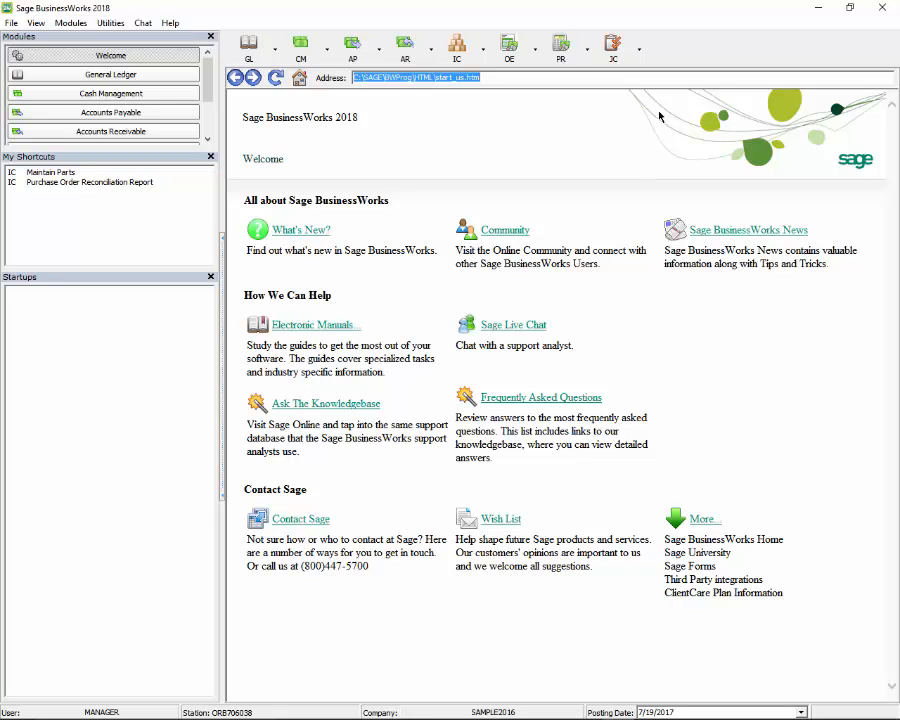
Step: Switch the regular kind of payer to Form 941 and back to Form 944 in the payroll parameters, and save them
{"action": "left_click", "coordinate": [586, 49]}
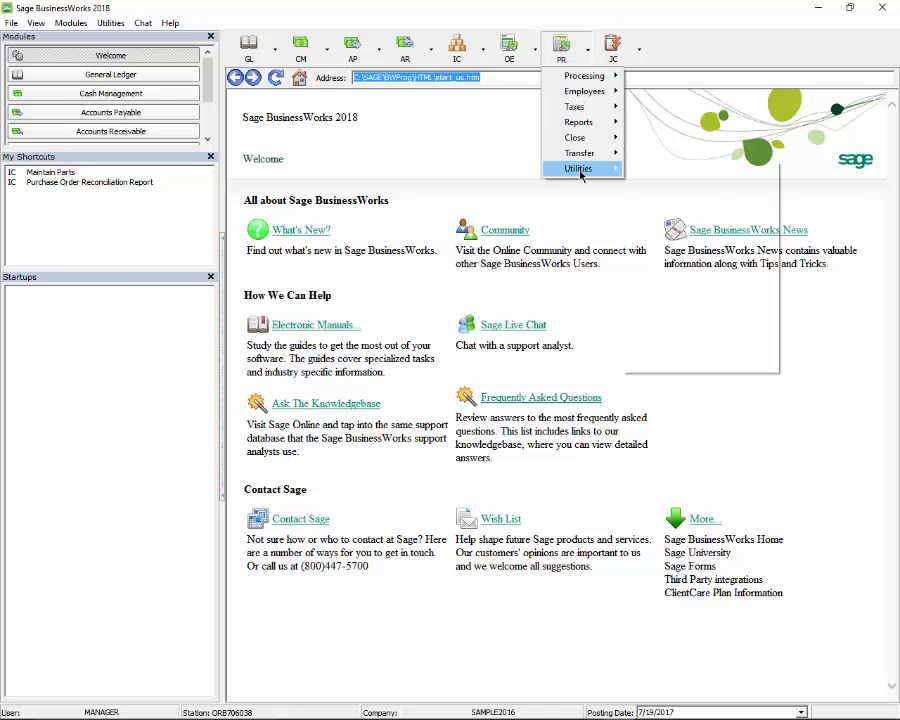
{"action": "mouse_move", "coordinate": [580, 168]}
{"action": "left_click", "coordinate": [710, 204]}
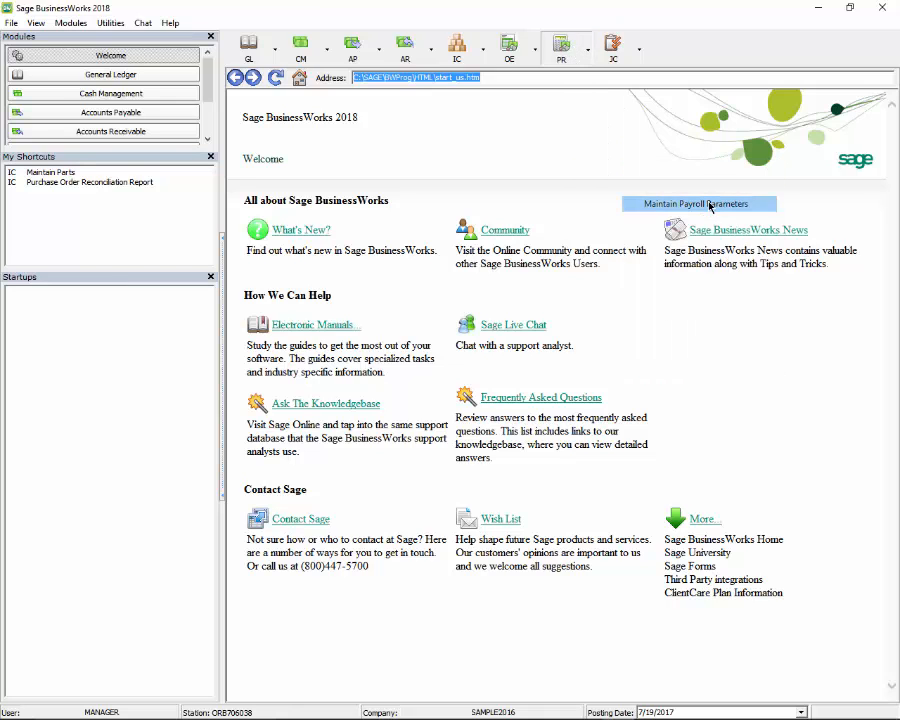
{"action": "left_click", "coordinate": [445, 503]}
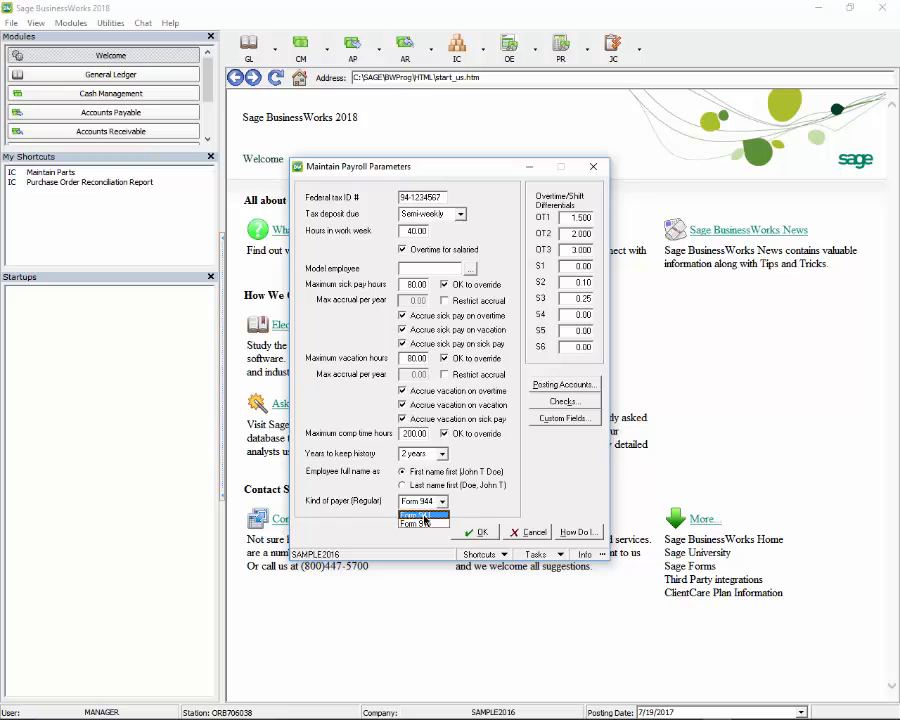
{"action": "left_click", "coordinate": [425, 515]}
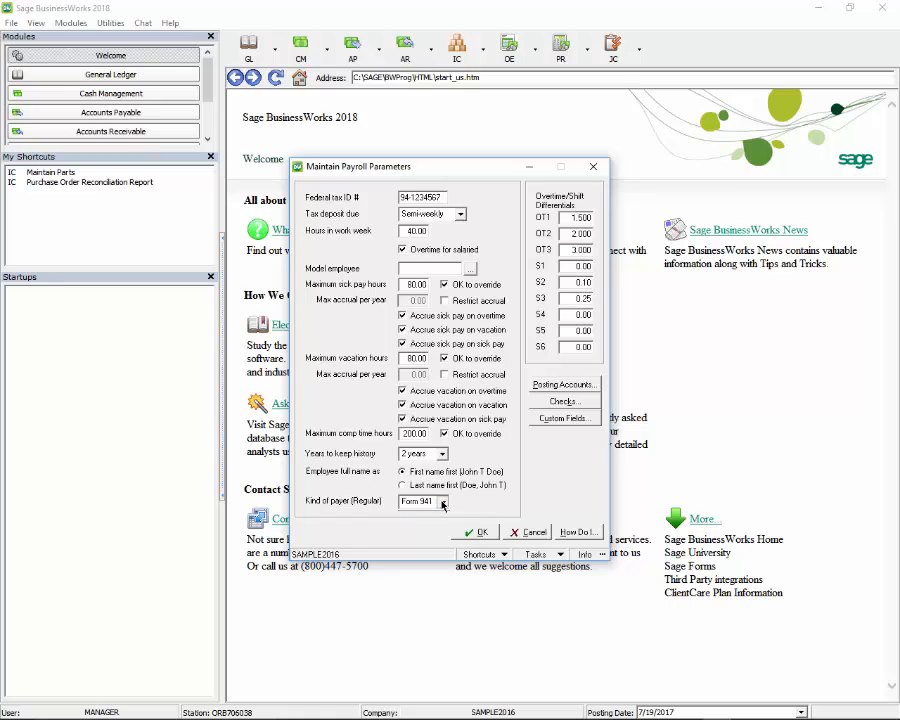
{"action": "left_click", "coordinate": [443, 503]}
{"action": "left_click", "coordinate": [445, 533]}
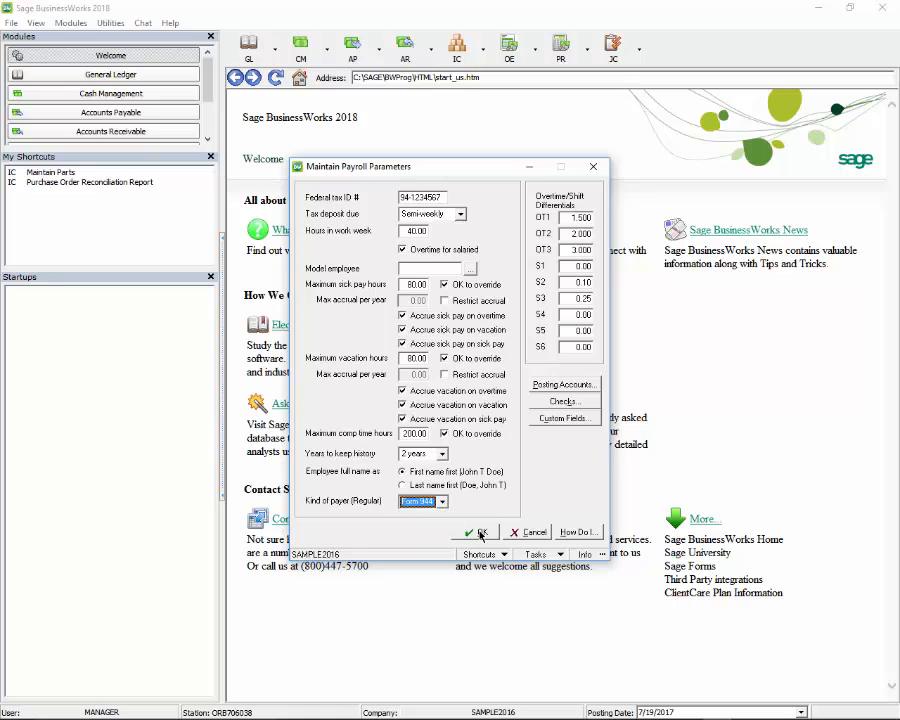
{"action": "key", "text": "Return"}
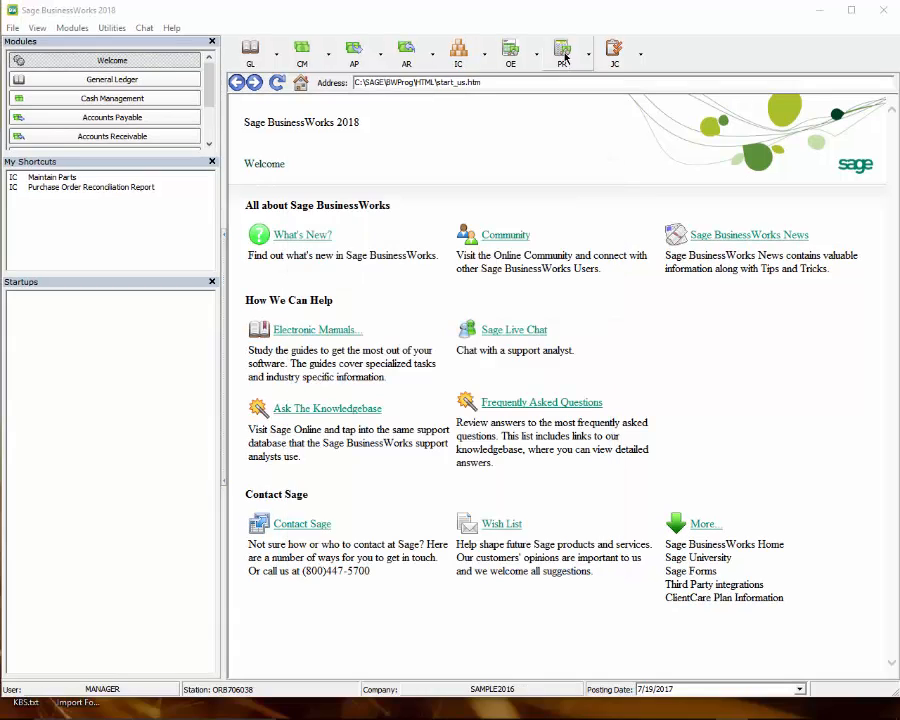
Step: Open the employee's status settings from the employee record and review the available federal kinds of payer
{"action": "left_click", "coordinate": [561, 42]}
{"action": "mouse_move", "coordinate": [586, 98]}
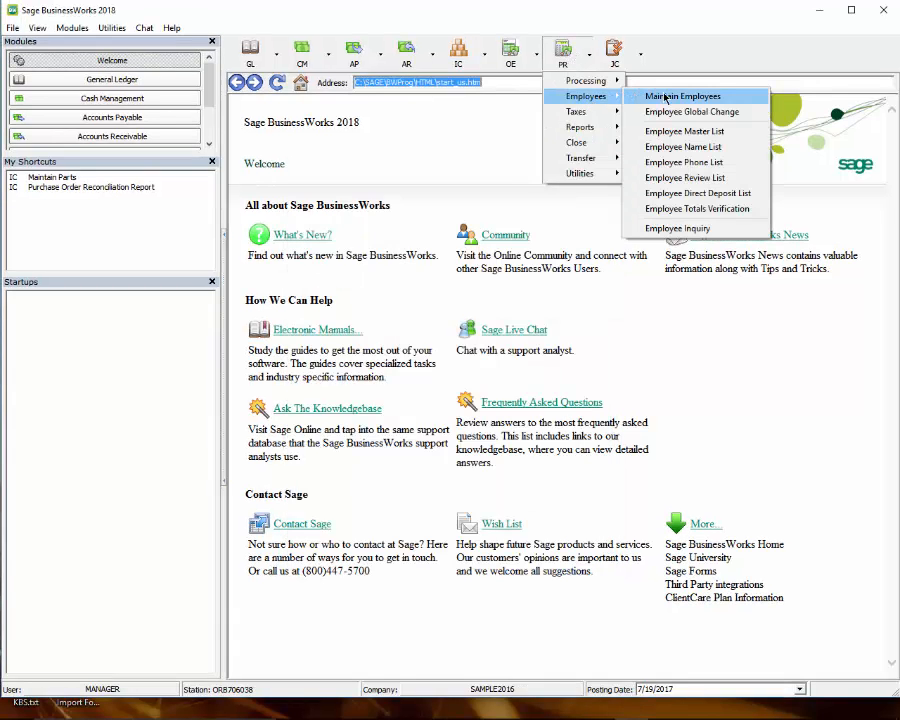
{"action": "left_click", "coordinate": [660, 96]}
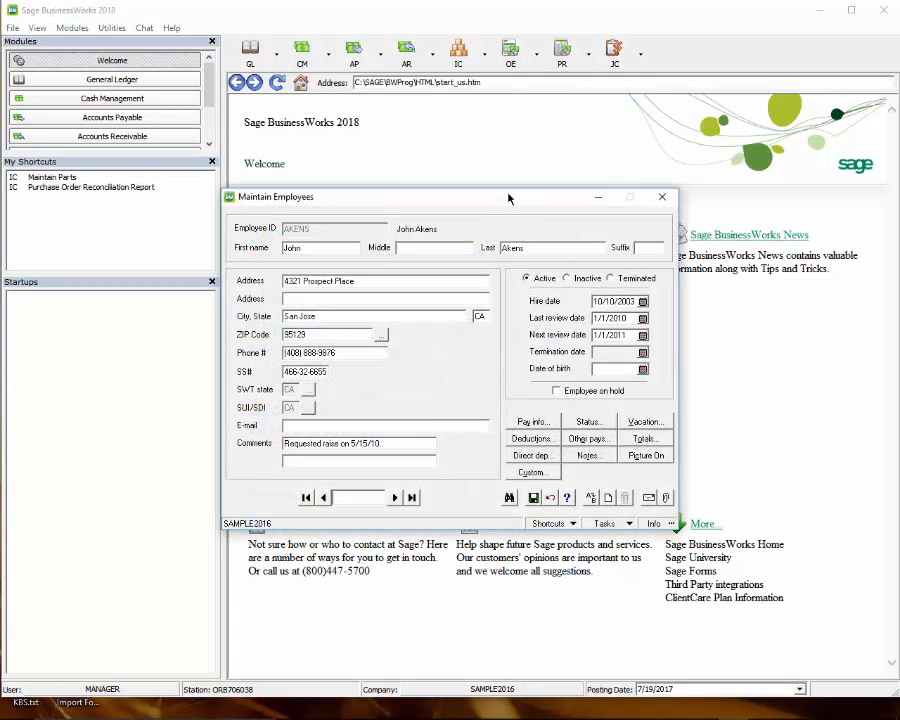
{"action": "left_click_drag", "start_coordinate": [508, 196], "coordinate": [510, 167]}
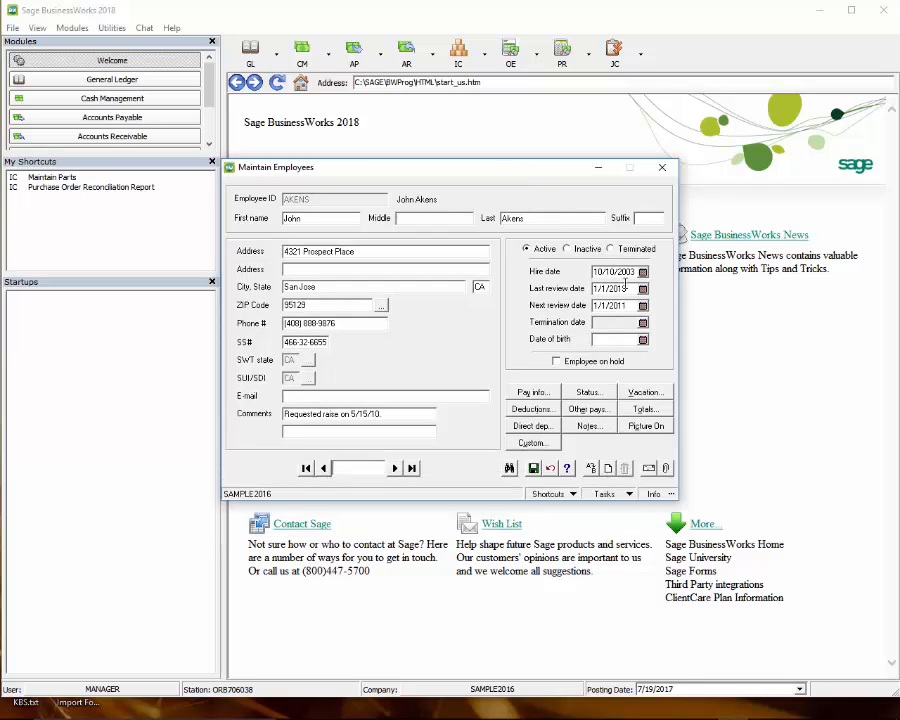
{"action": "left_click", "coordinate": [608, 339]}
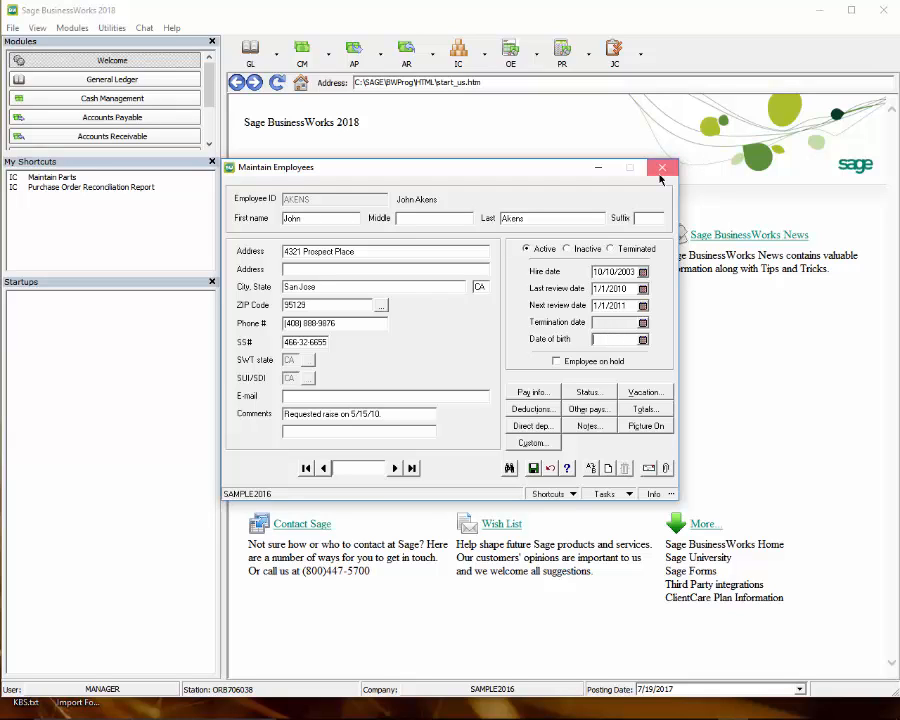
{"action": "left_click", "coordinate": [583, 393]}
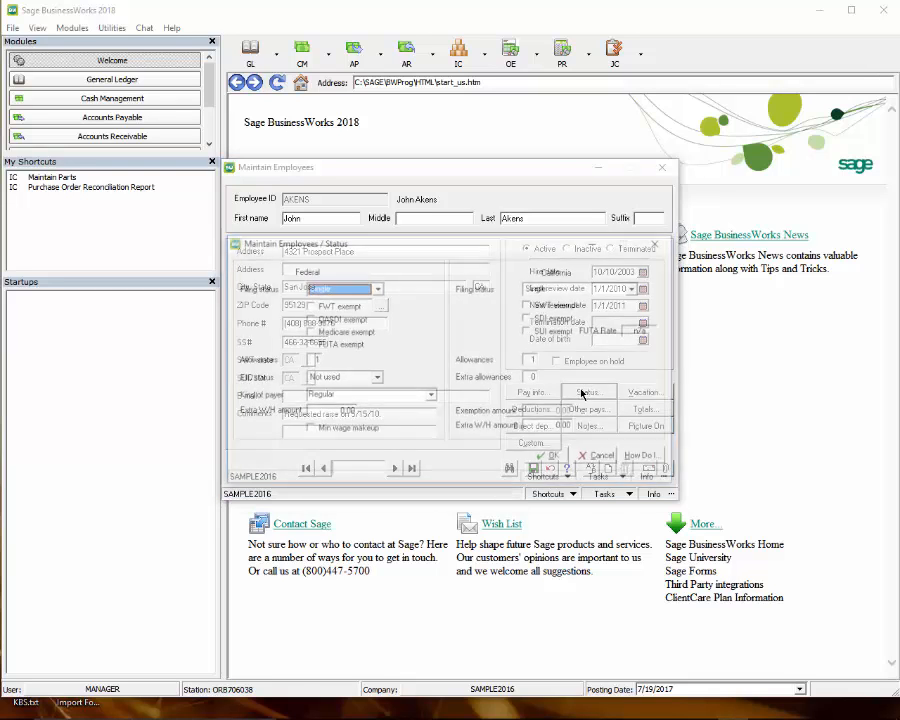
{"action": "left_click_drag", "start_coordinate": [467, 238], "coordinate": [471, 215]}
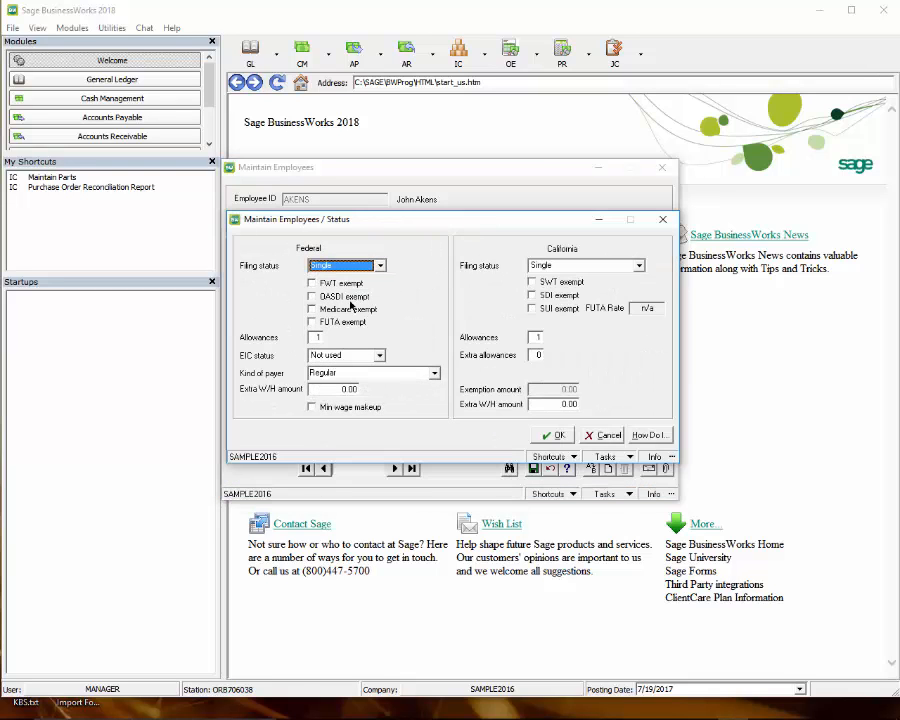
{"action": "left_click", "coordinate": [435, 374]}
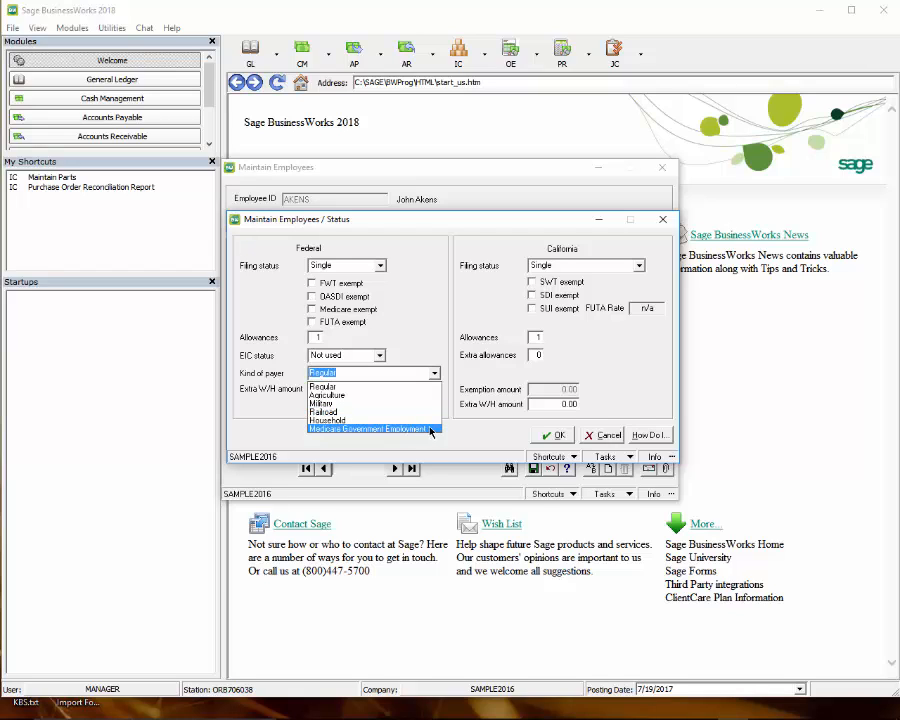
{"action": "left_click", "coordinate": [428, 373]}
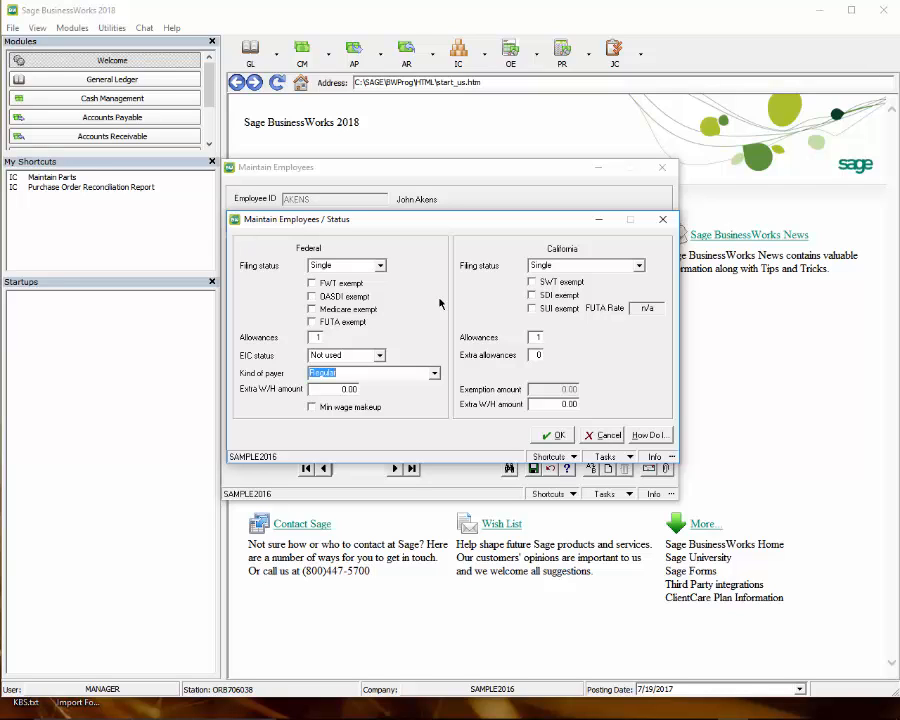
Step: Try the Agriculture and Railroad kinds of payer for the employee, and return the setting to Regular
{"action": "left_click", "coordinate": [435, 373]}
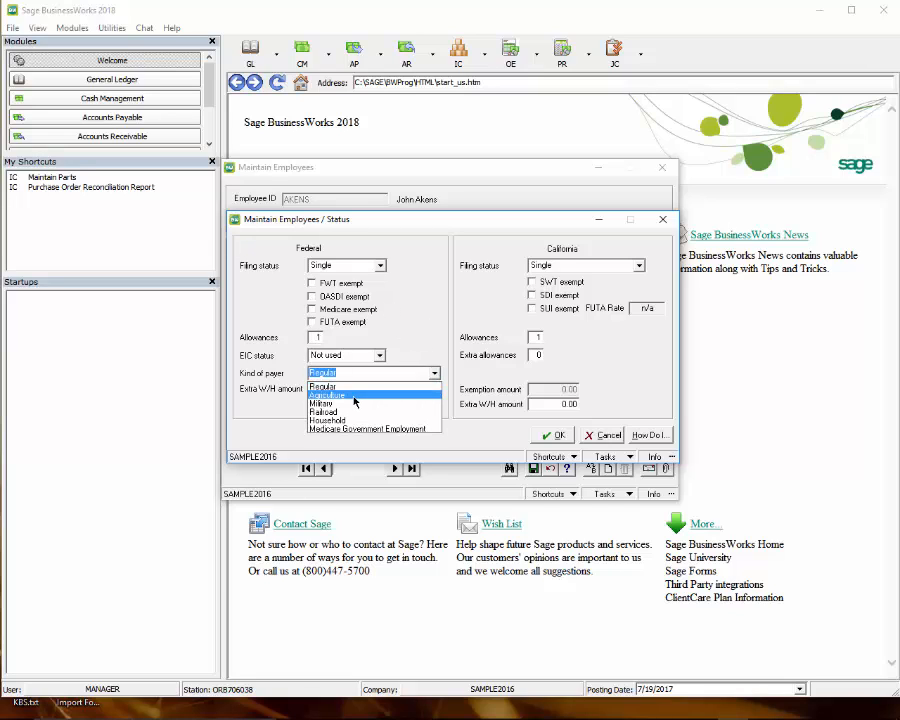
{"action": "left_click", "coordinate": [358, 393]}
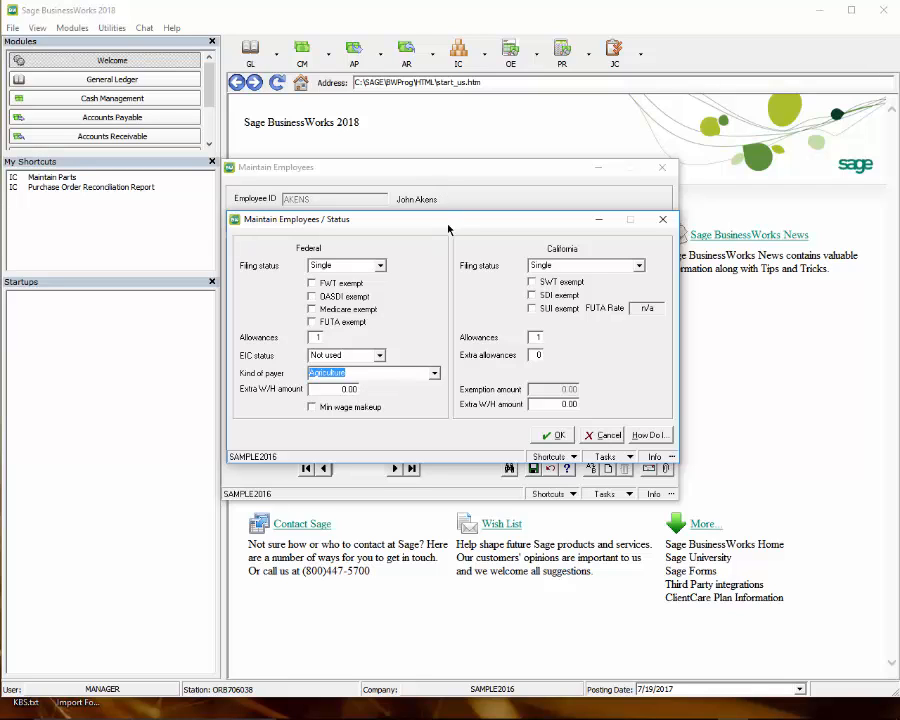
{"action": "left_click_drag", "start_coordinate": [446, 223], "coordinate": [446, 205]}
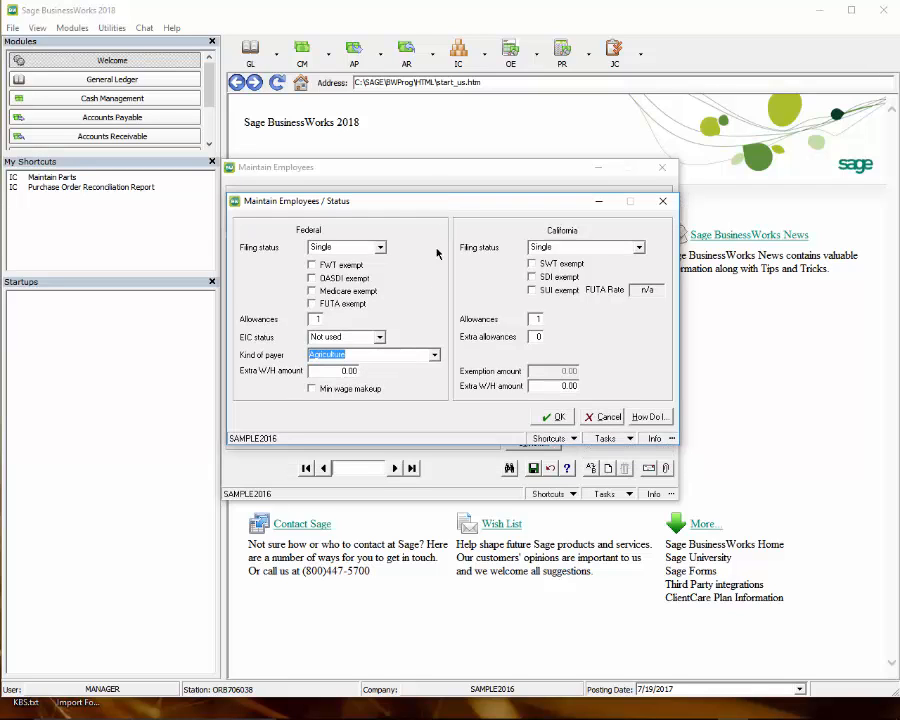
{"action": "left_click", "coordinate": [435, 356]}
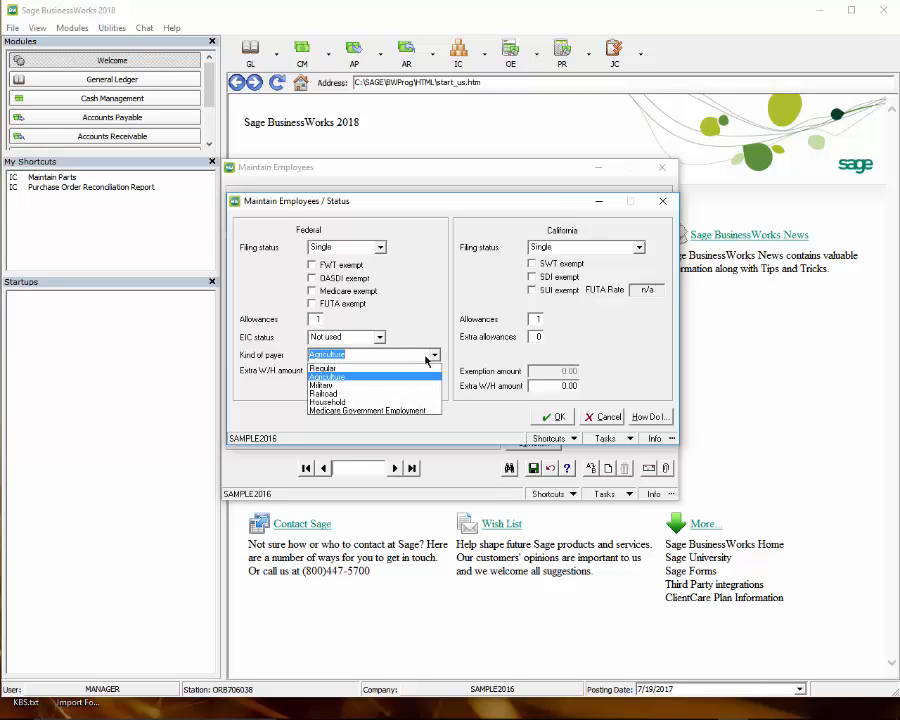
{"action": "left_click", "coordinate": [405, 364]}
{"action": "left_click", "coordinate": [435, 357]}
{"action": "left_click", "coordinate": [358, 394]}
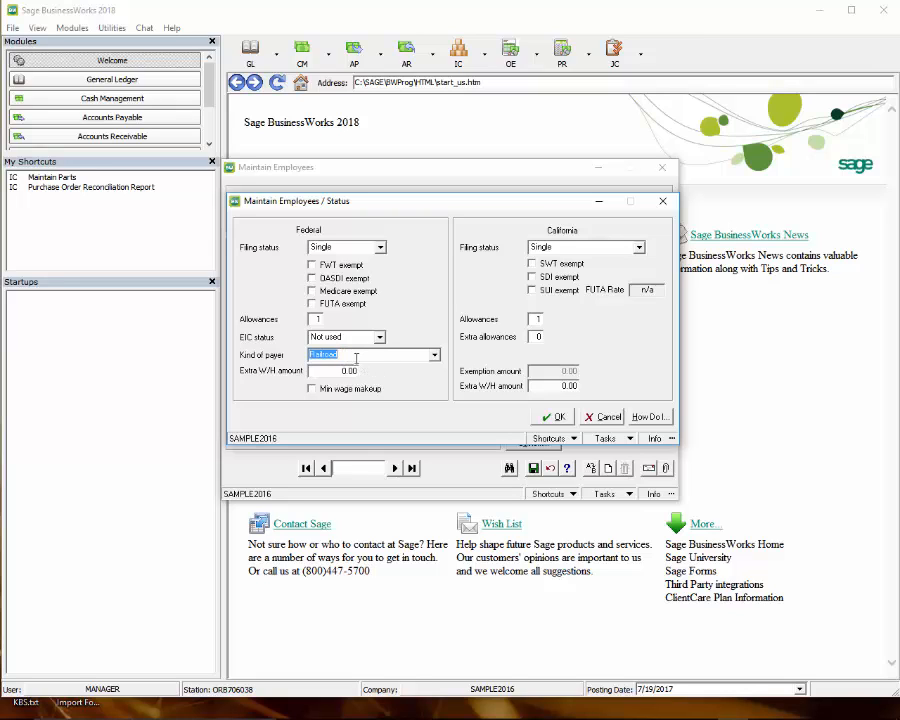
{"action": "left_click", "coordinate": [433, 357]}
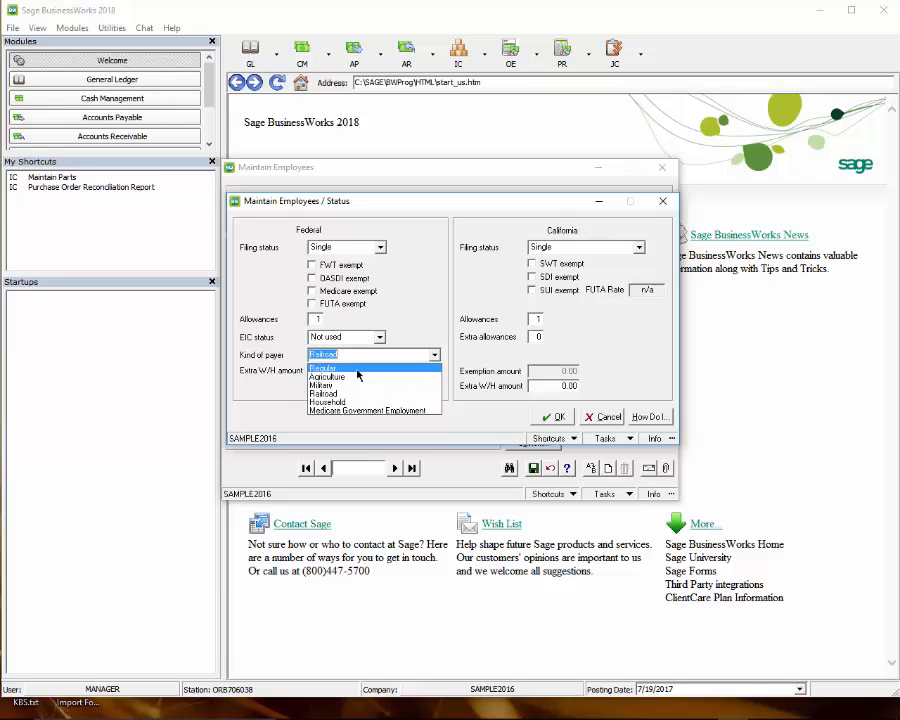
{"action": "left_click", "coordinate": [324, 368]}
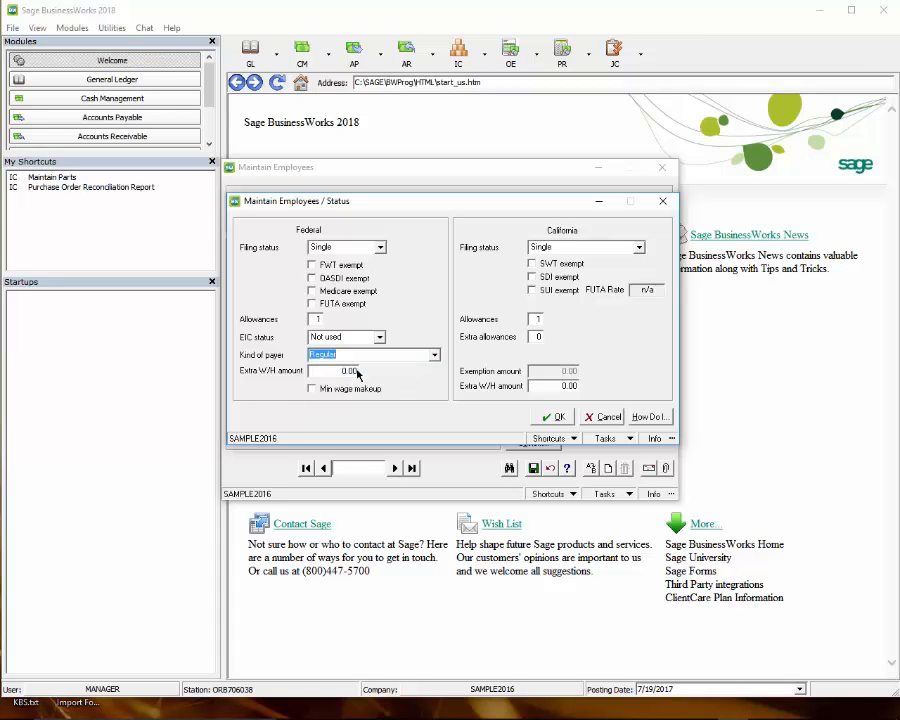
Step: Try the Agriculture kind of payer again, and close the status settings and employee record without saving
{"action": "left_click", "coordinate": [436, 356]}
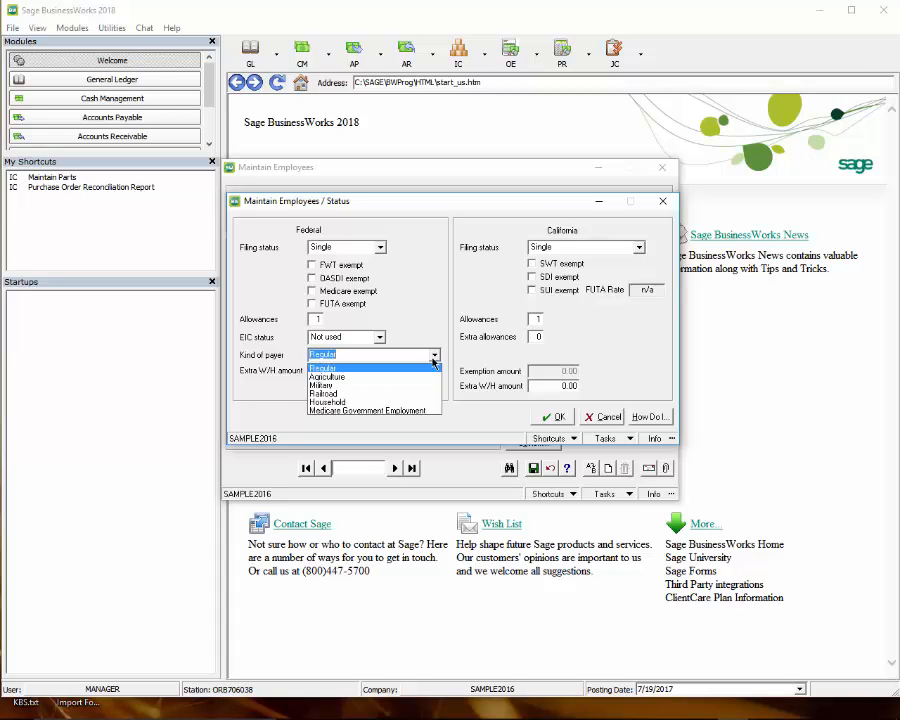
{"action": "left_click", "coordinate": [361, 379]}
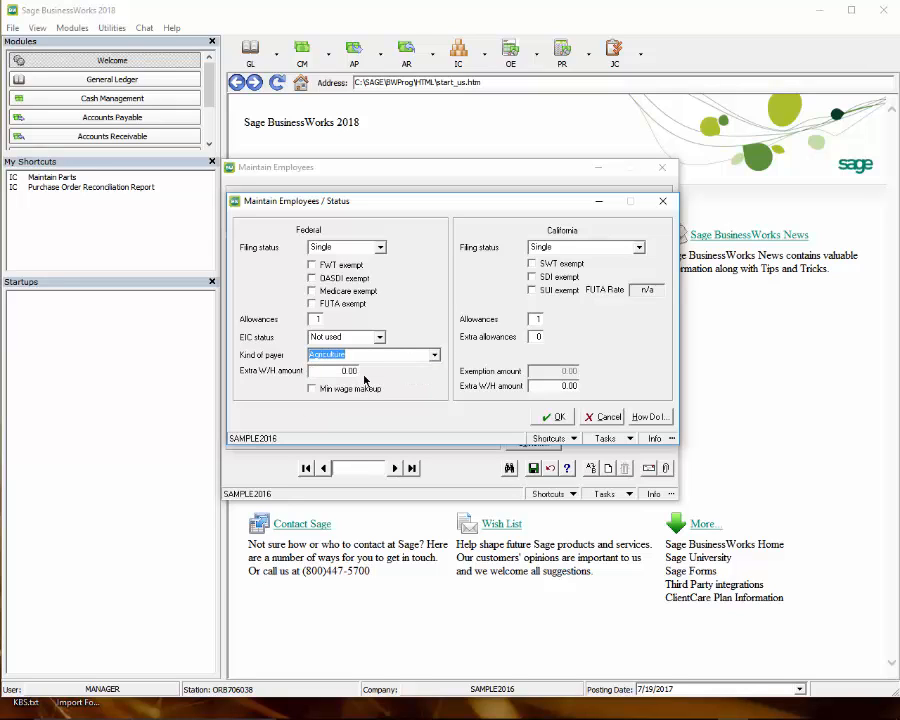
{"action": "left_click", "coordinate": [436, 356]}
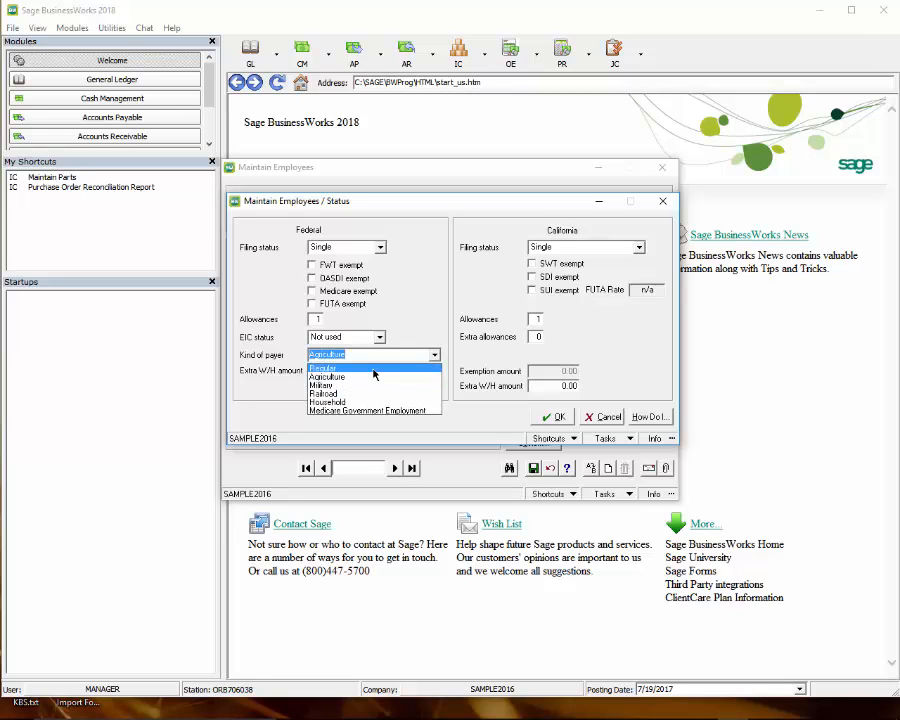
{"action": "left_click", "coordinate": [356, 379]}
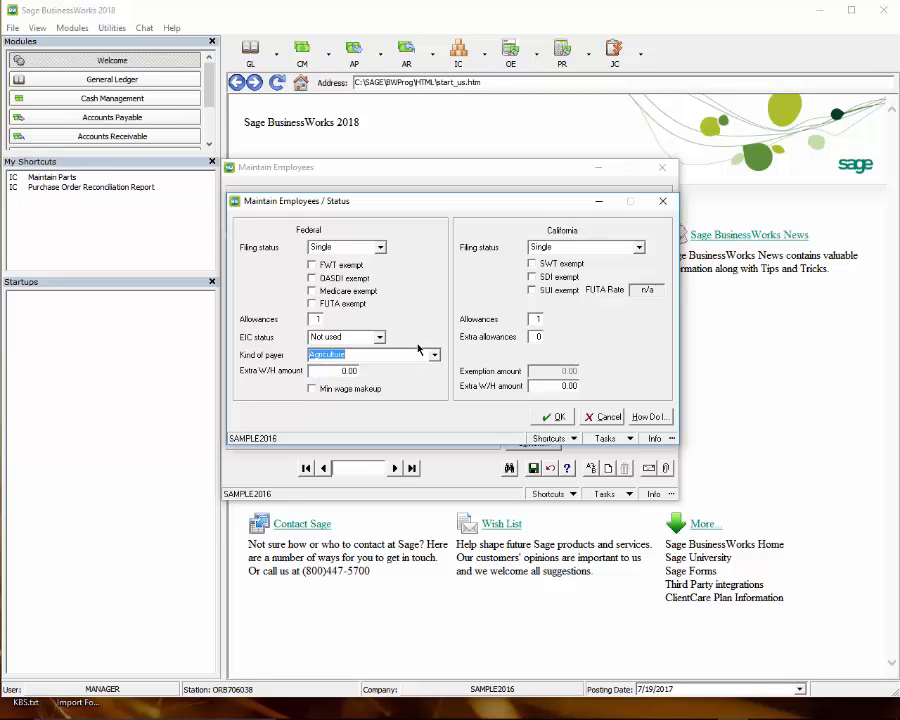
{"action": "left_click", "coordinate": [662, 201]}
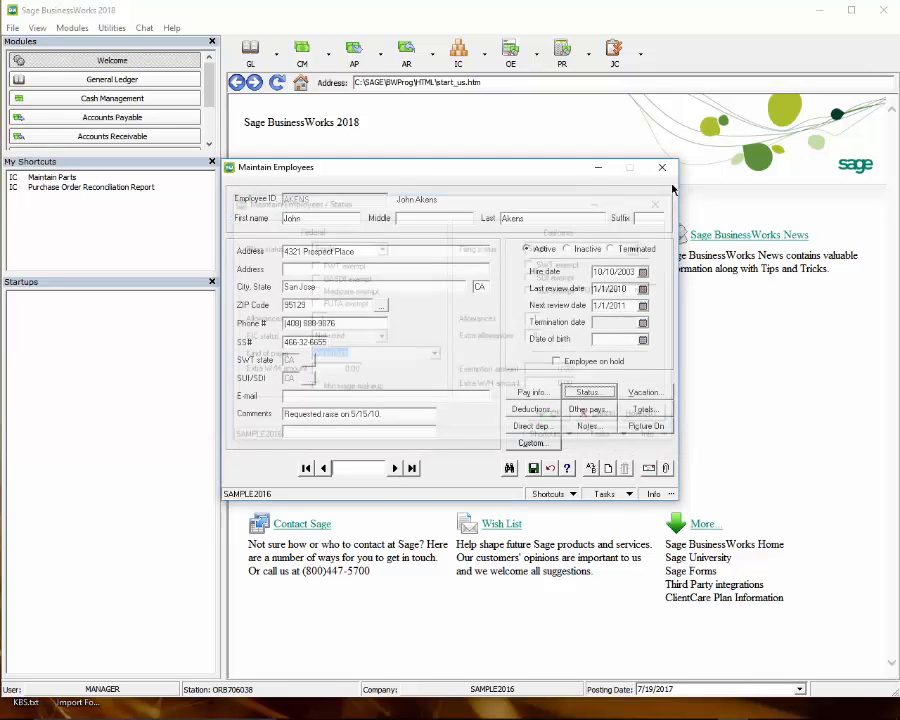
{"action": "left_click", "coordinate": [662, 167]}
Step: Start a global change for all employees with Kind of payer as the data to change
{"action": "left_click", "coordinate": [563, 56]}
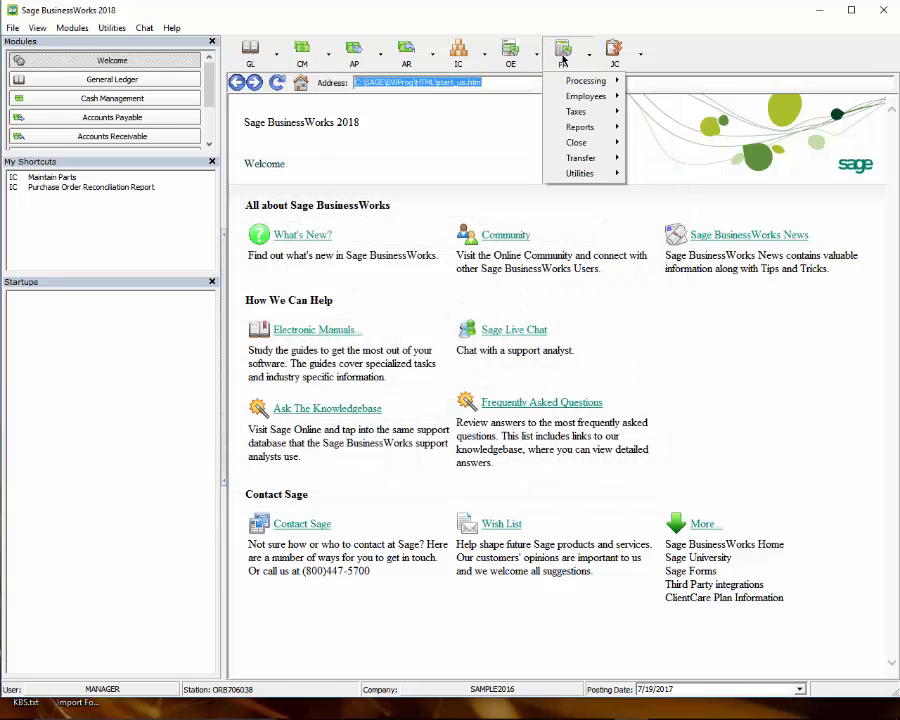
{"action": "mouse_move", "coordinate": [586, 95]}
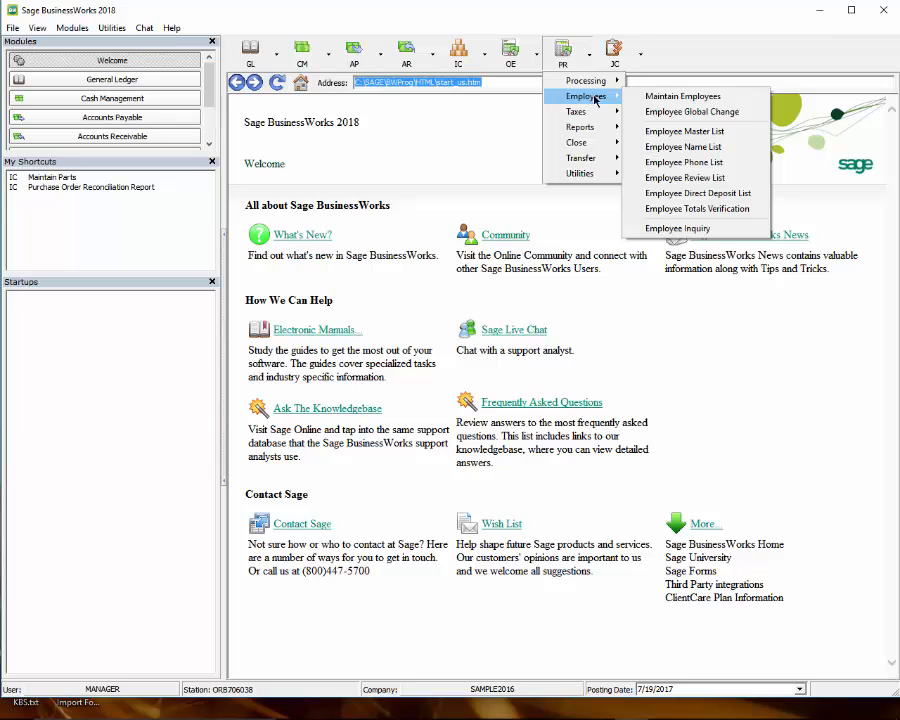
{"action": "left_click", "coordinate": [688, 112]}
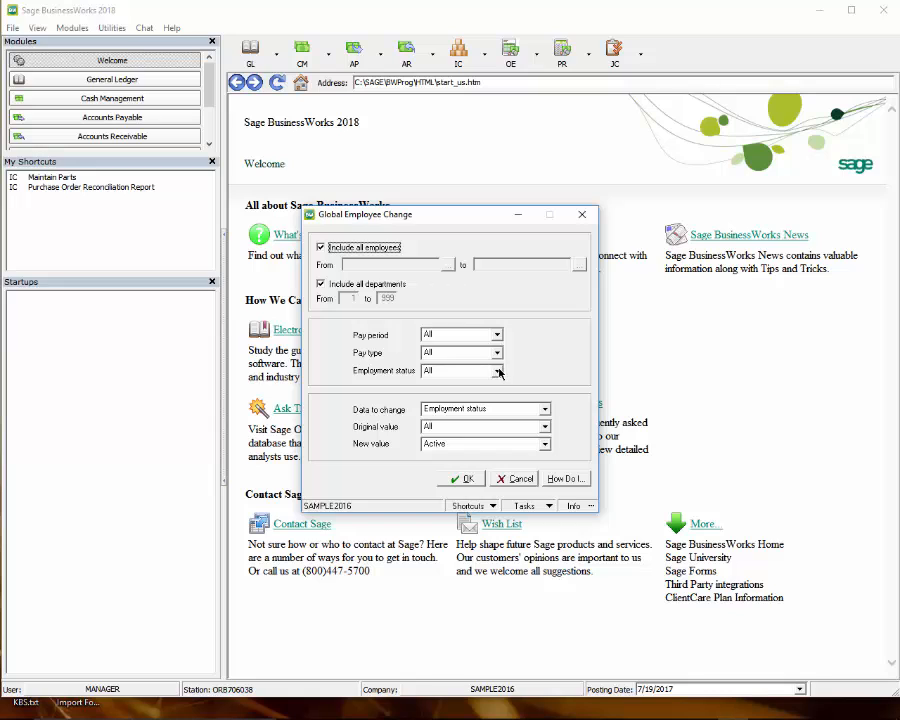
{"action": "left_click", "coordinate": [545, 410]}
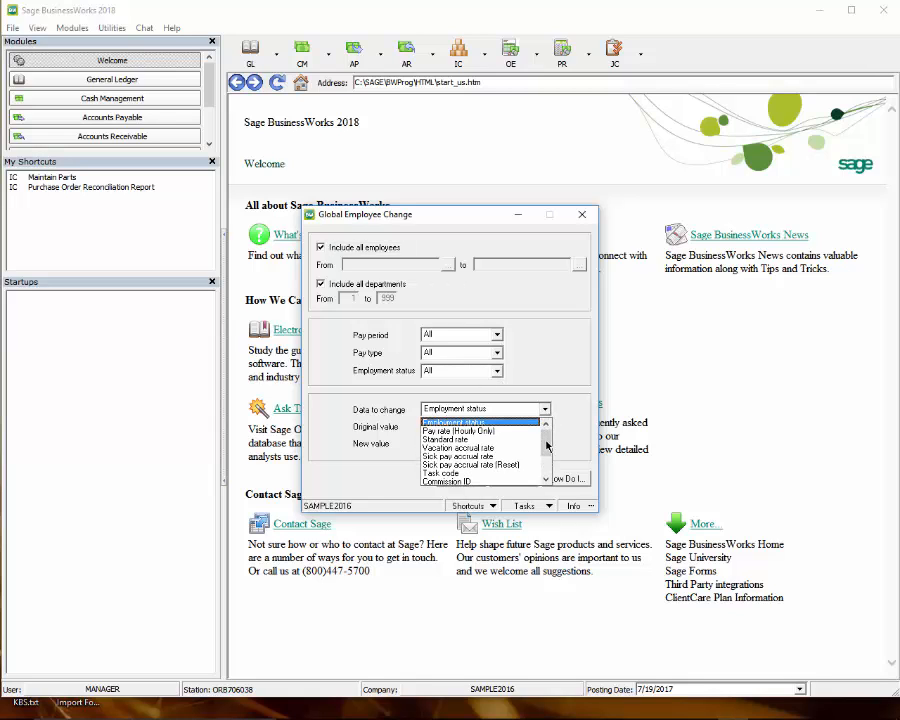
{"action": "scroll", "coordinate": [547, 445], "scroll_direction": "down", "scroll_amount": 2}
{"action": "left_click", "coordinate": [471, 480]}
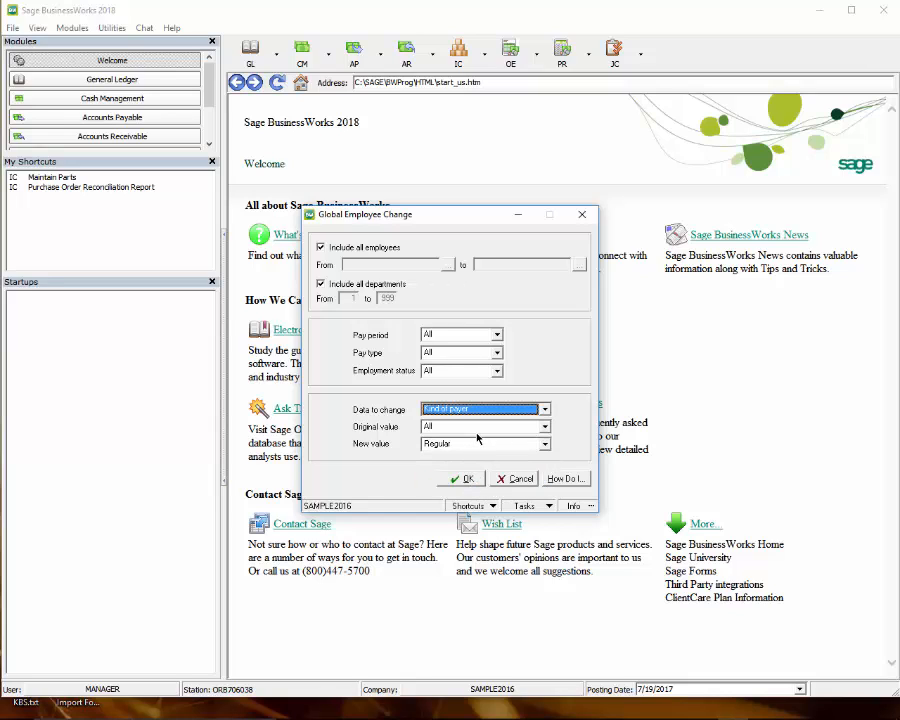
Step: Set the global change's original value to Regular, review the new value options, and close it without applying
{"action": "left_click", "coordinate": [546, 427]}
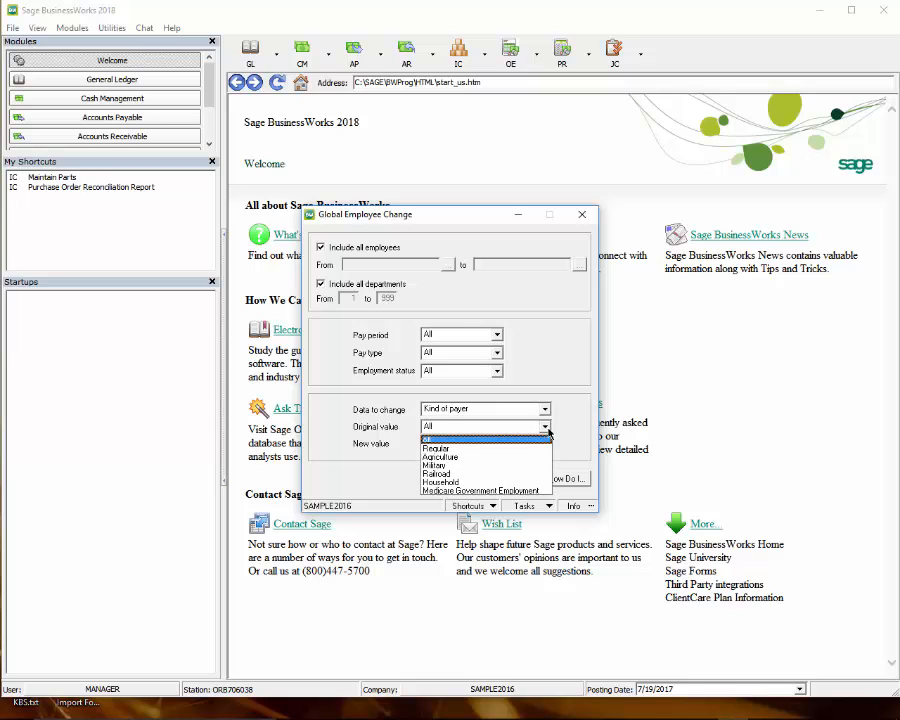
{"action": "left_click", "coordinate": [454, 449]}
{"action": "left_click", "coordinate": [546, 446]}
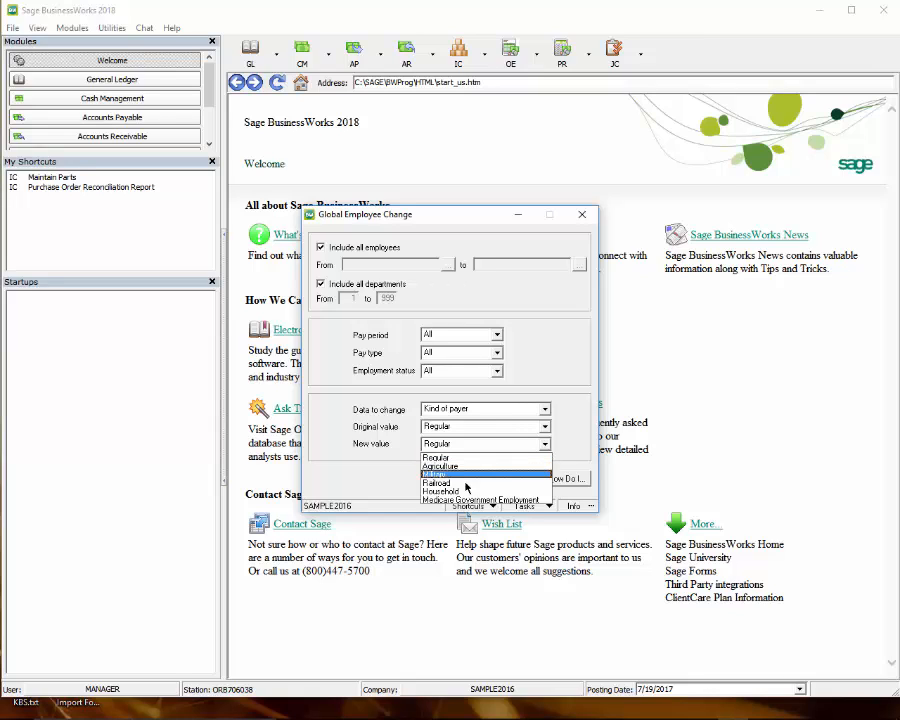
{"action": "left_click", "coordinate": [541, 416]}
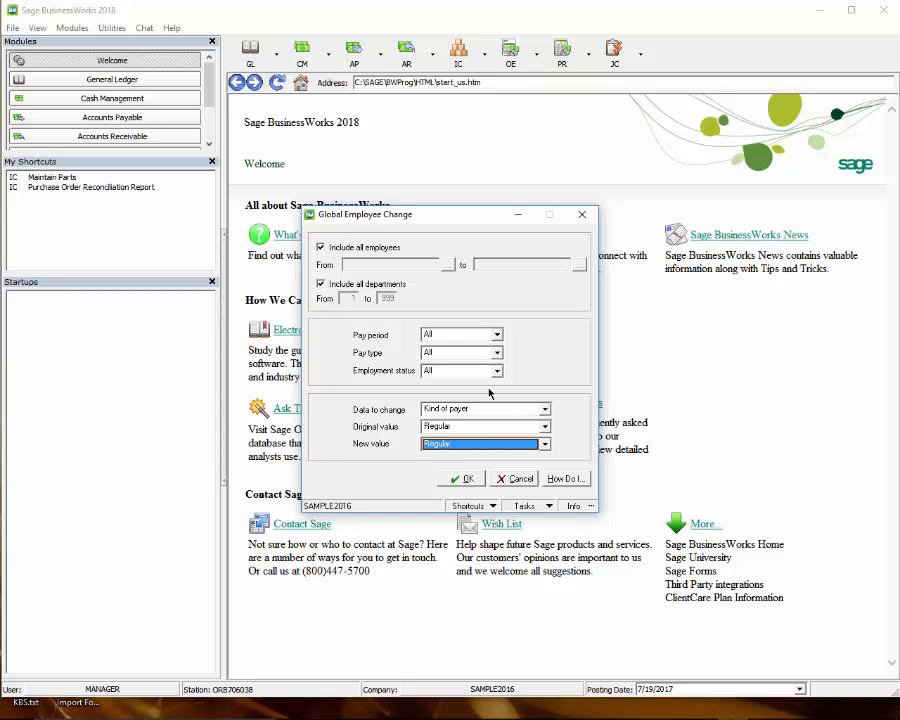
{"action": "left_click", "coordinate": [582, 216]}
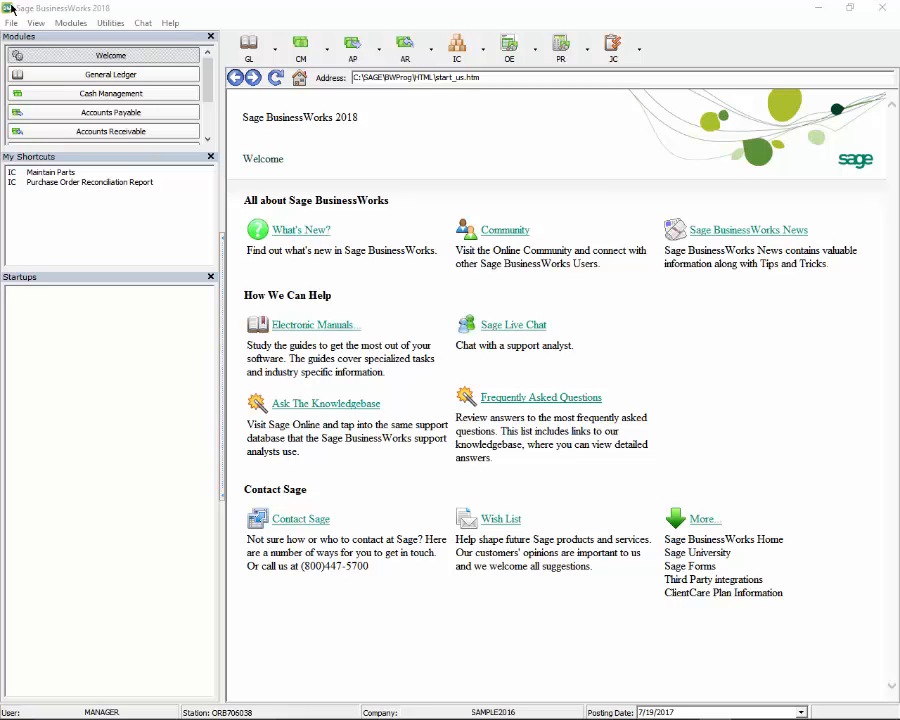
Step: Preview the General Ledger report XLS Trial Balance - Detailed for June 2016 - current month
{"action": "left_click", "coordinate": [268, 45]}
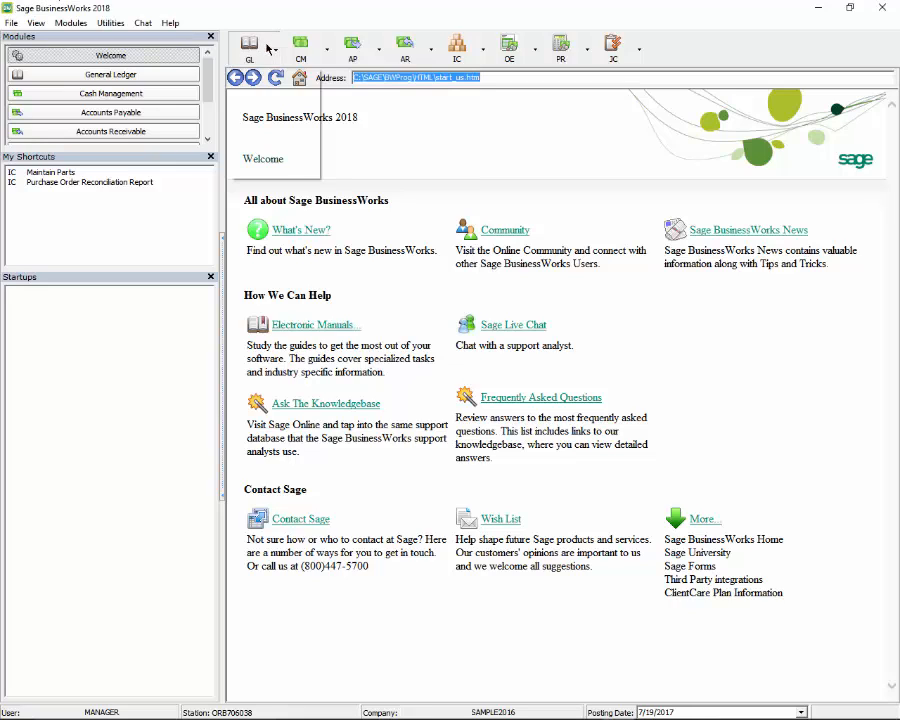
{"action": "mouse_move", "coordinate": [268, 122]}
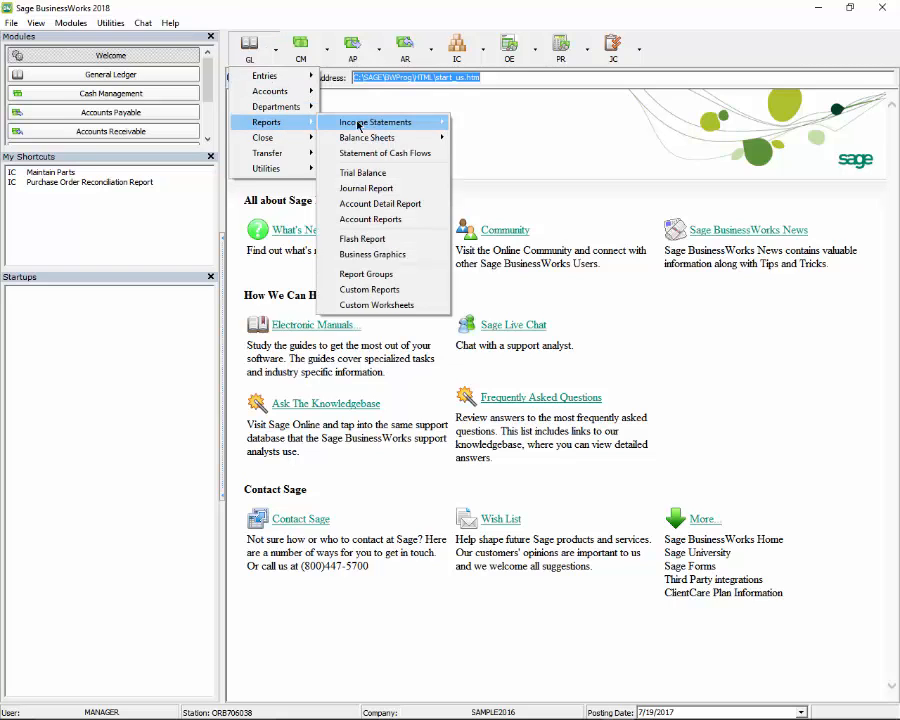
{"action": "left_click", "coordinate": [365, 173]}
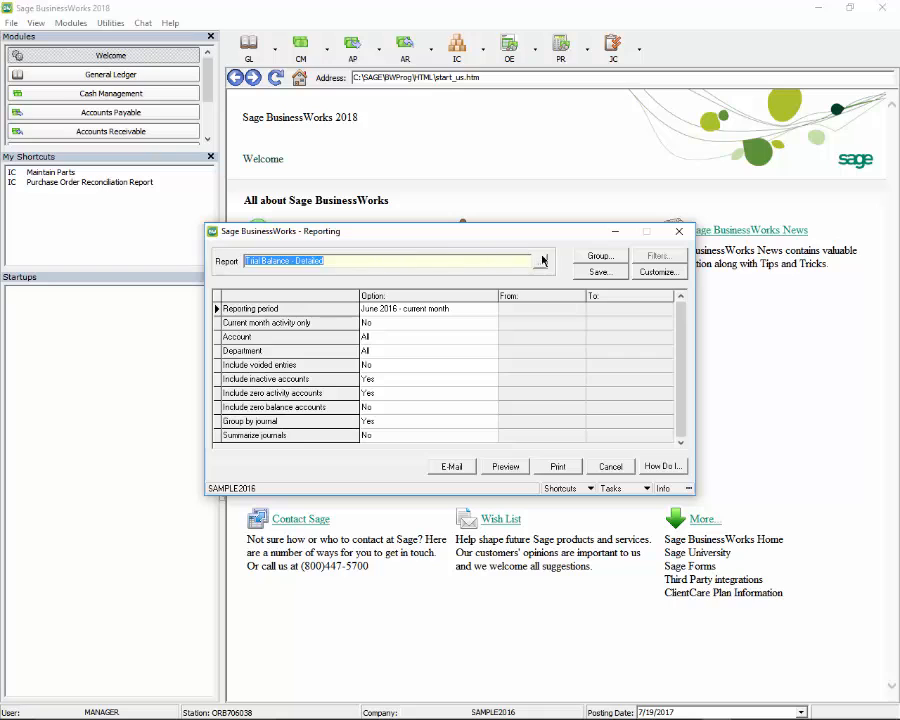
{"action": "left_click", "coordinate": [542, 260]}
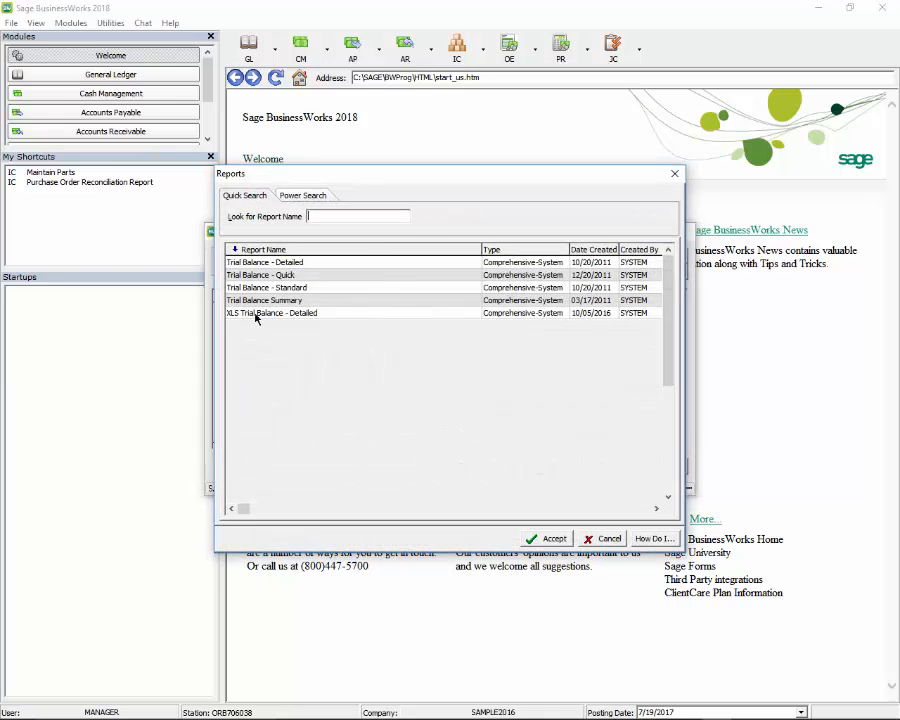
{"action": "left_click", "coordinate": [256, 314]}
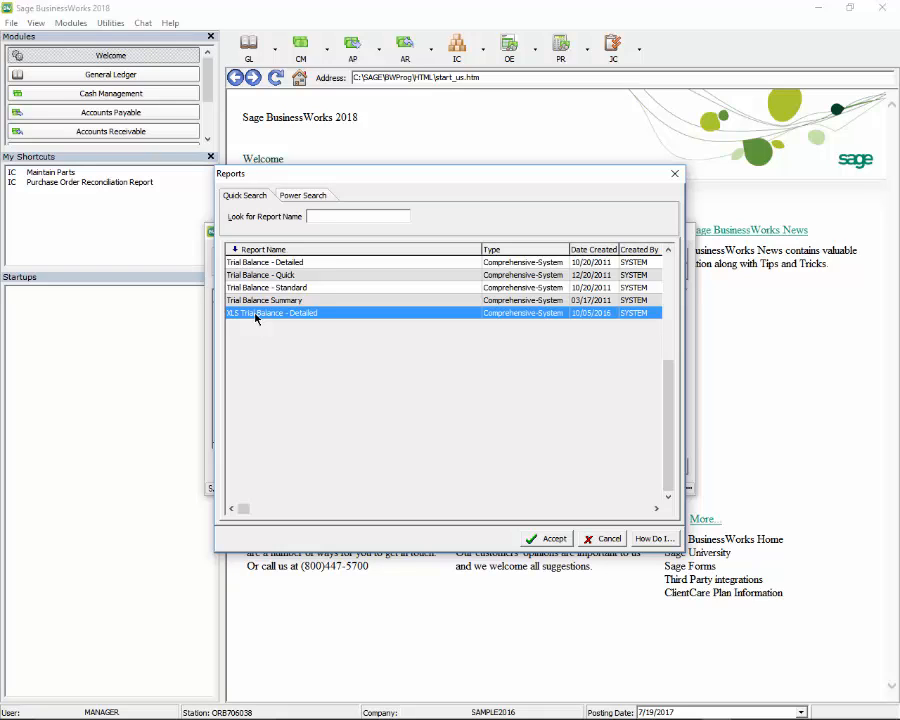
{"action": "left_click", "coordinate": [551, 541]}
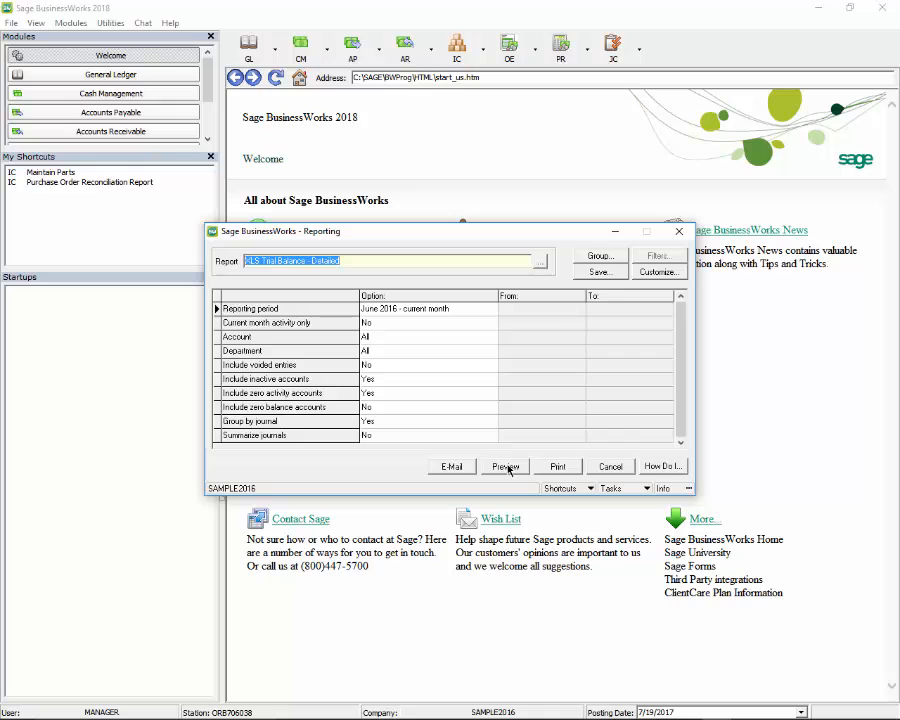
{"action": "left_click", "coordinate": [506, 467]}
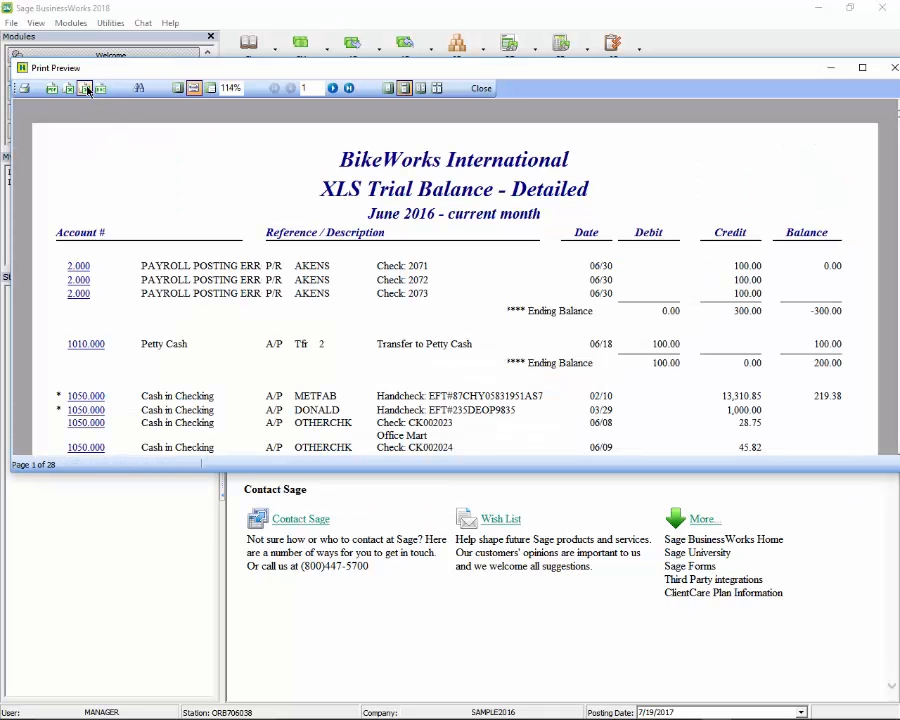
Step: Export the previewed XLS Trial Balance - Detailed to an XLS data document, look through its rows in Excel, and close the preview
{"action": "left_click", "coordinate": [86, 89]}
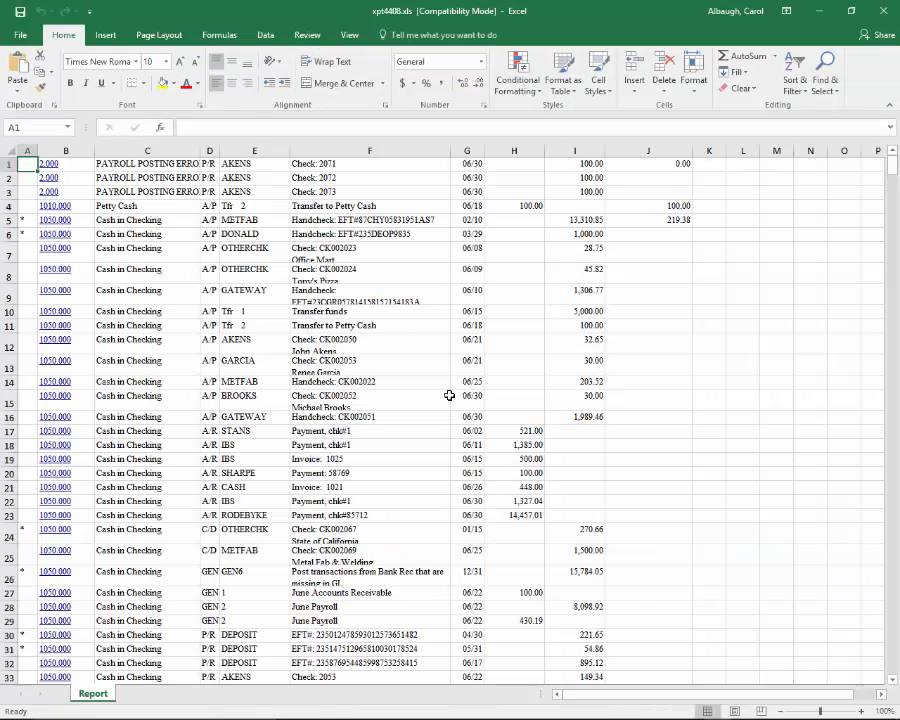
{"action": "left_click", "coordinate": [77, 236]}
{"action": "scroll", "coordinate": [74, 290], "scroll_direction": "down", "scroll_amount": 6}
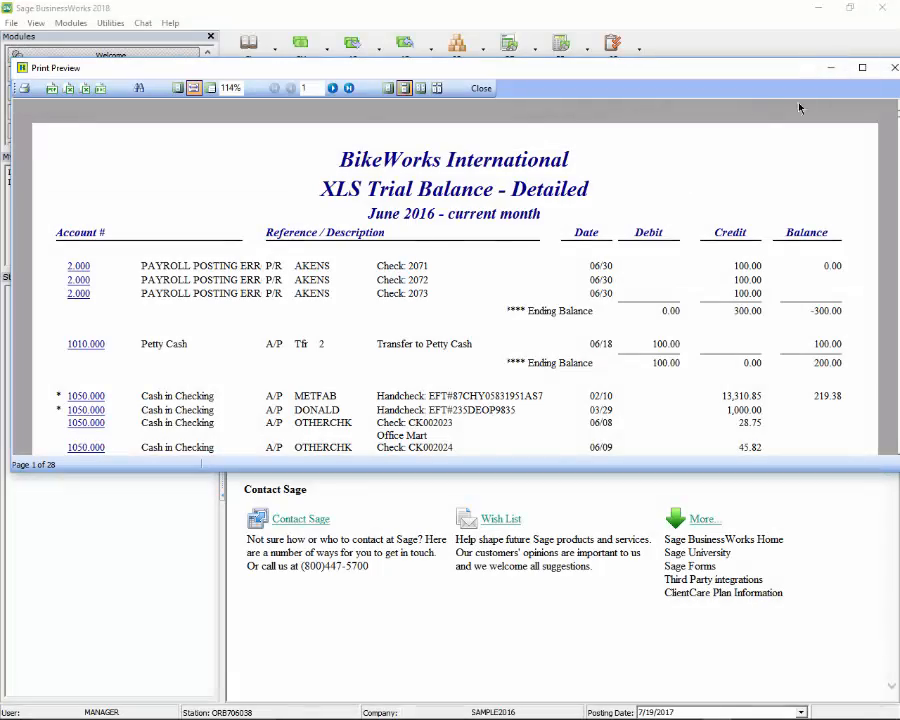
{"action": "left_click", "coordinate": [483, 88]}
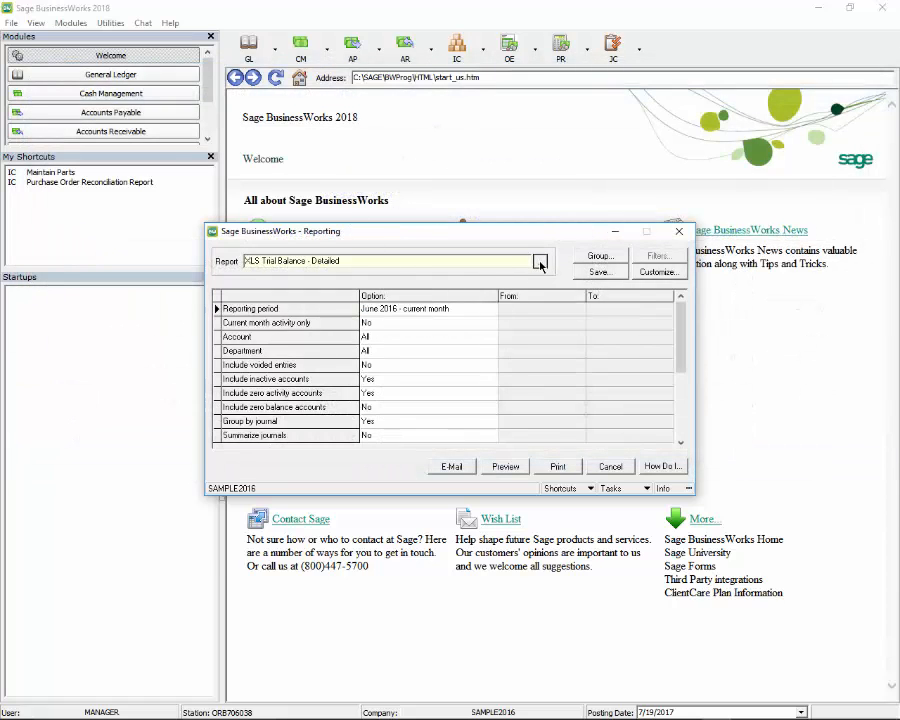
Step: Preview the regular Trial Balance - Detailed report and export it to an XLS data document for comparison
{"action": "left_click", "coordinate": [540, 261]}
{"action": "left_click", "coordinate": [299, 263]}
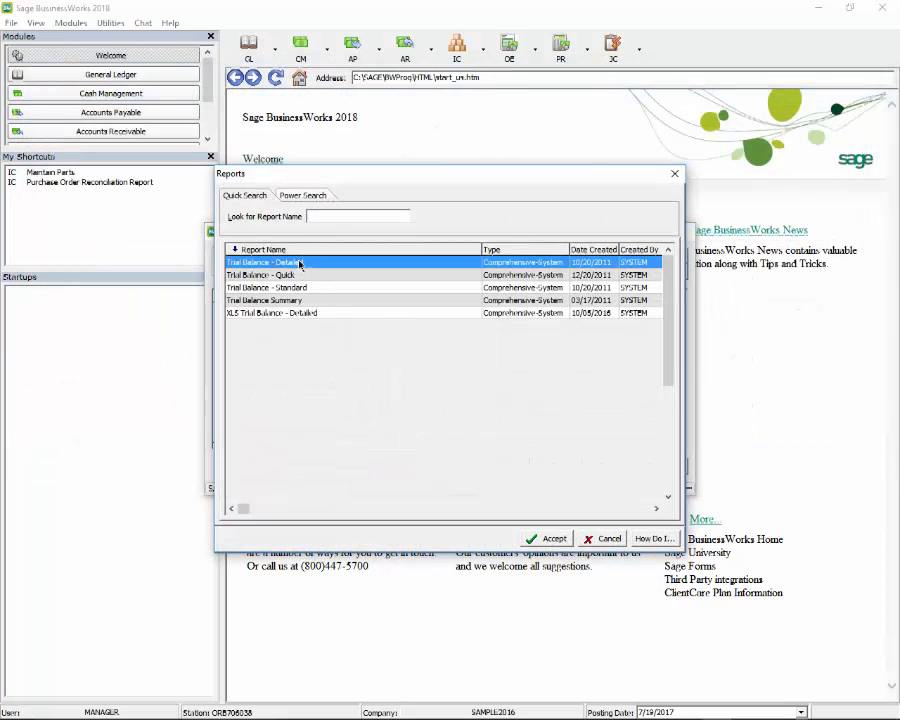
{"action": "left_click", "coordinate": [550, 538]}
{"action": "left_click", "coordinate": [505, 466]}
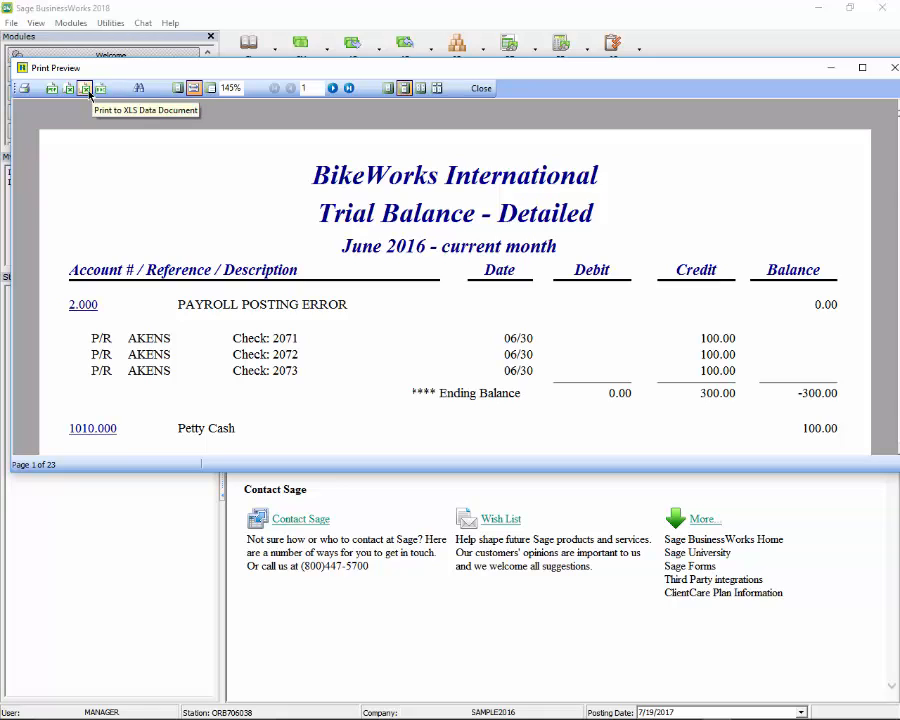
{"action": "left_click", "coordinate": [85, 89]}
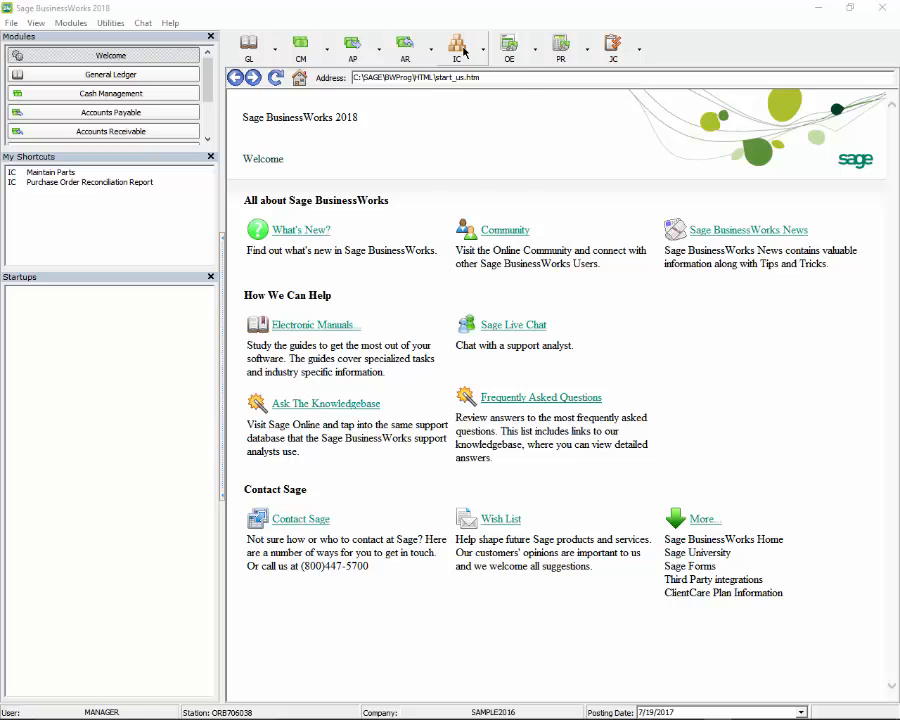
Step: Review the Inventory Control purchase order preferences, including Allow reprint of purchase orders, and accept them as they are
{"action": "left_click", "coordinate": [463, 50]}
{"action": "mouse_move", "coordinate": [481, 170]}
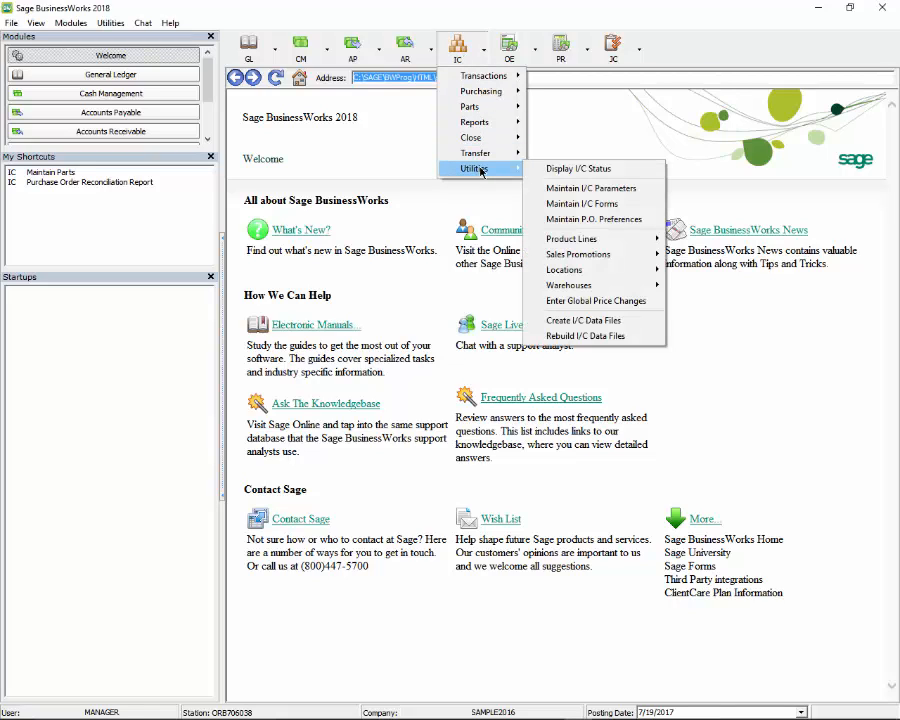
{"action": "left_click", "coordinate": [601, 220]}
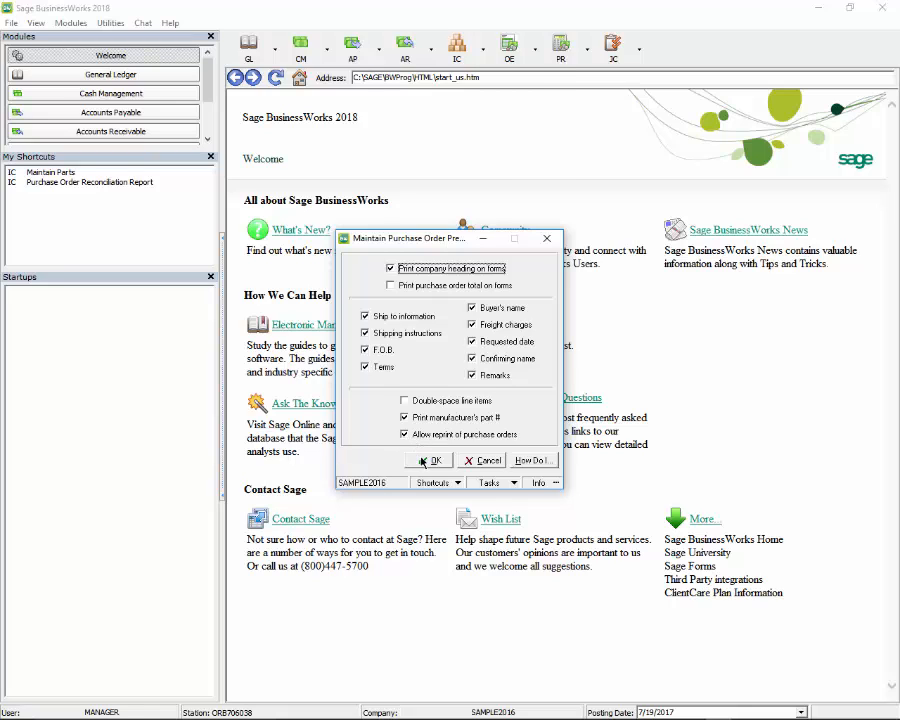
{"action": "left_click", "coordinate": [430, 460]}
Step: Print the closed Metal Fab & Welding purchase order with Microsoft Print to PDF, and close the order without reprinting it
{"action": "left_click", "coordinate": [459, 46]}
{"action": "mouse_move", "coordinate": [479, 90]}
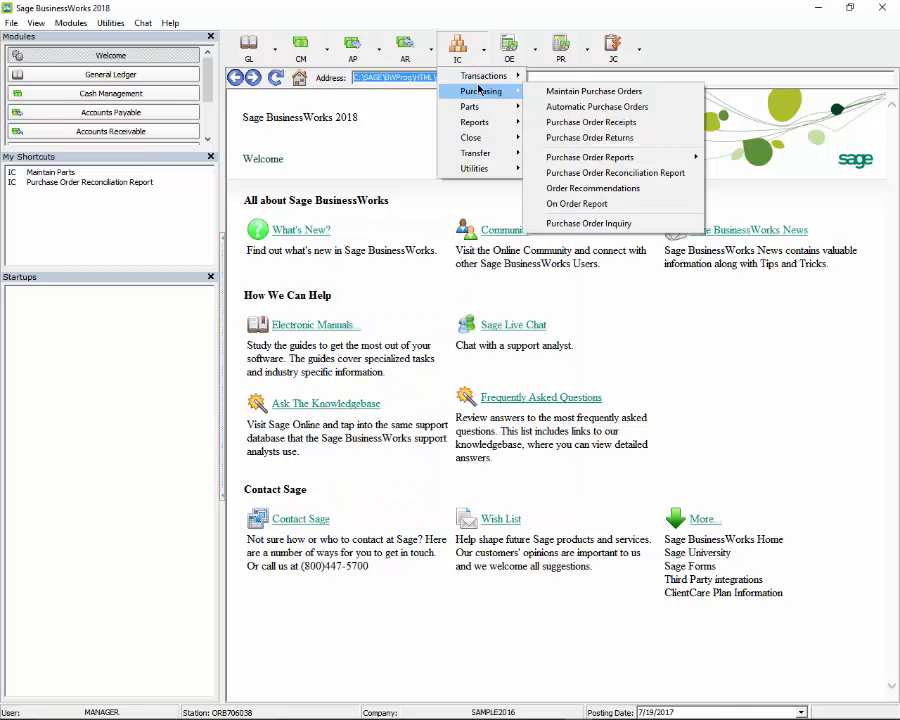
{"action": "left_click", "coordinate": [556, 91]}
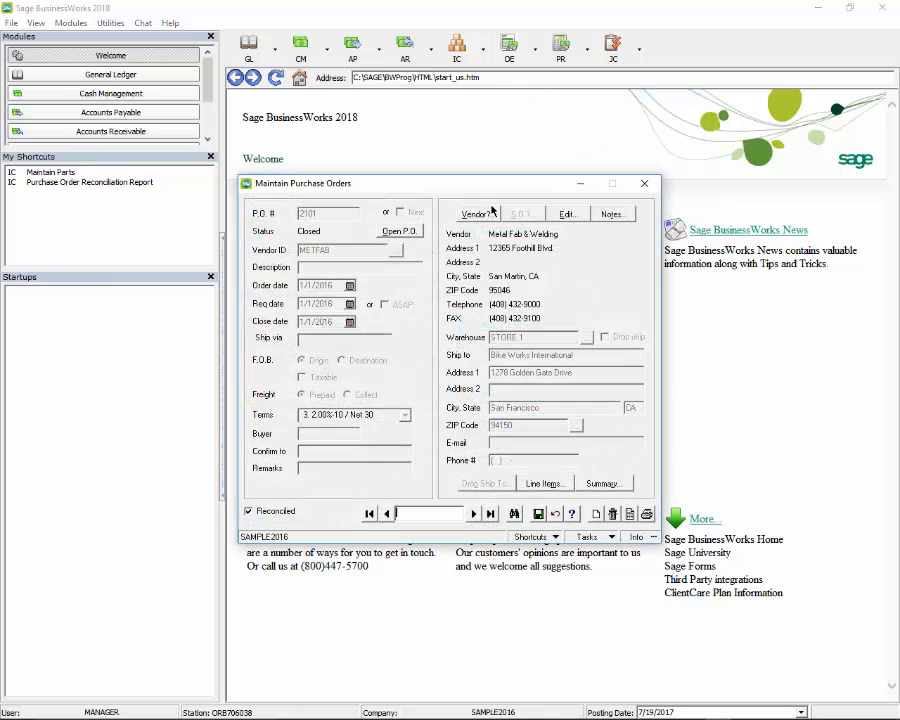
{"action": "left_click", "coordinate": [646, 513]}
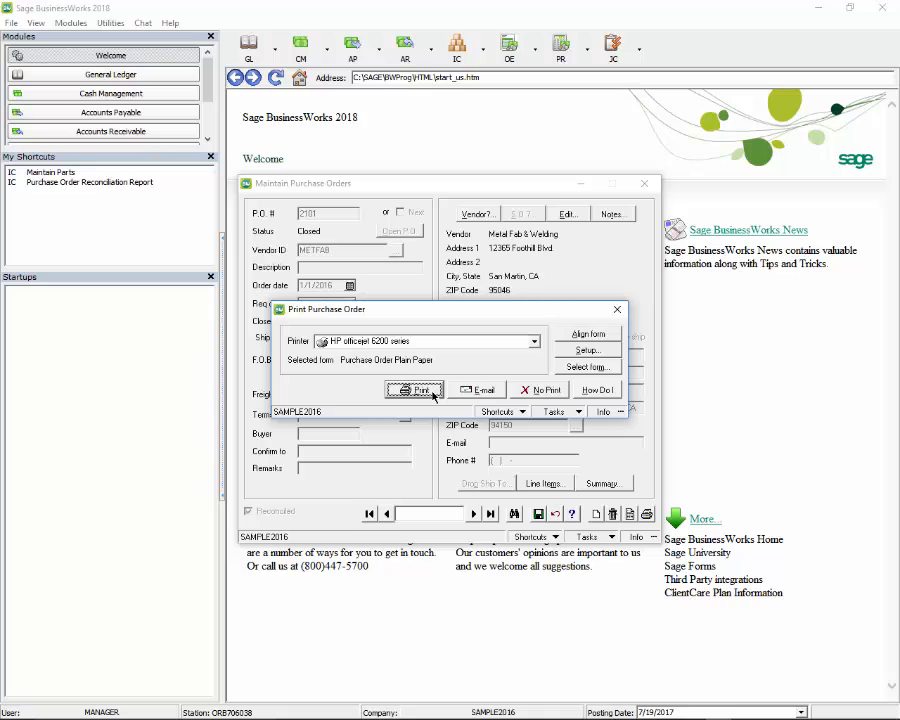
{"action": "left_click", "coordinate": [533, 341]}
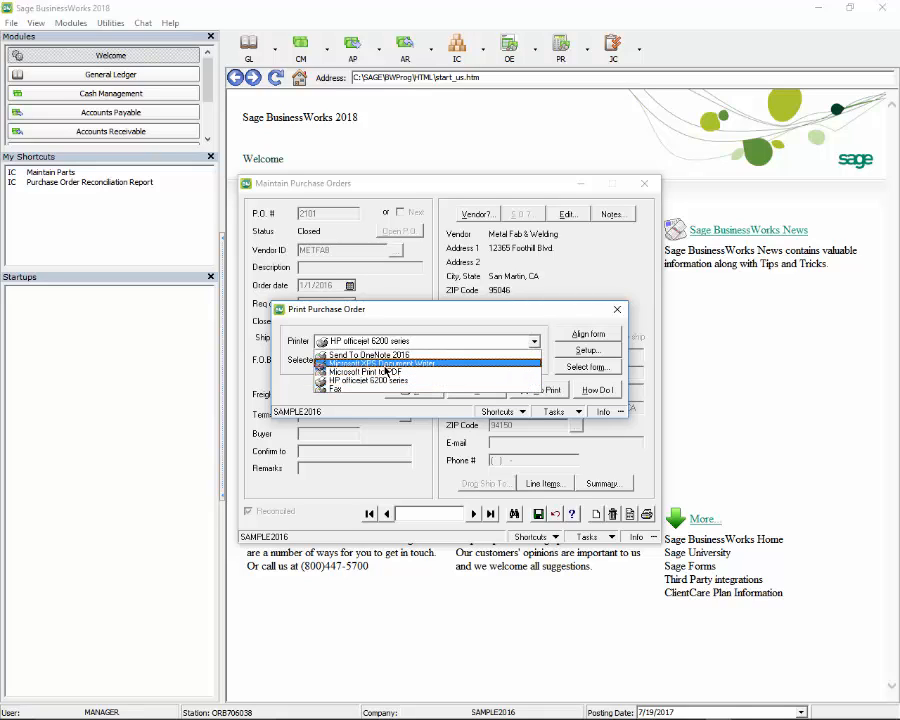
{"action": "left_click", "coordinate": [386, 371]}
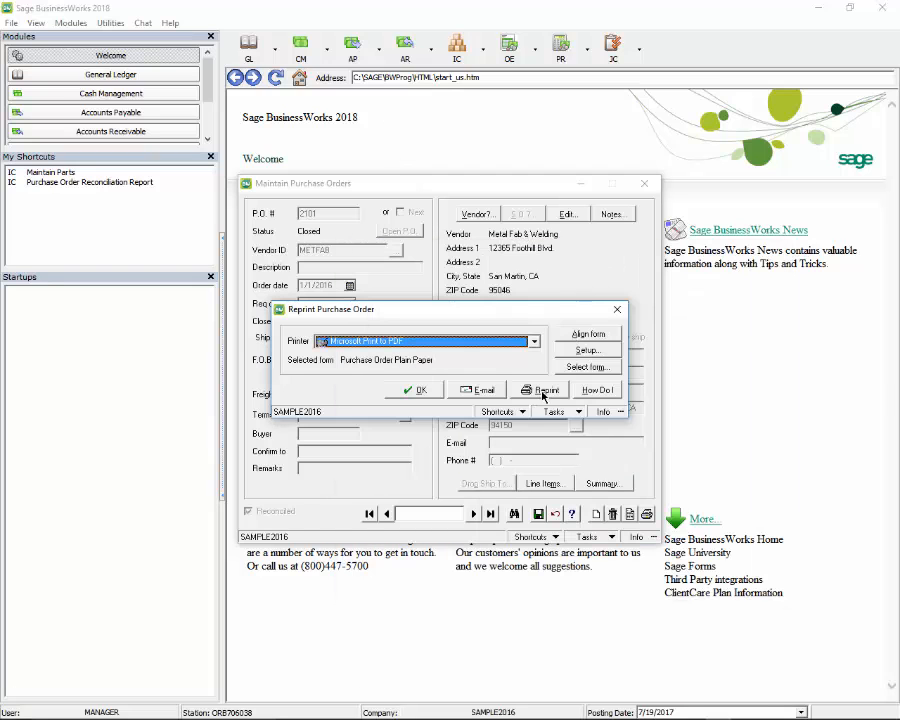
{"action": "left_click", "coordinate": [617, 309]}
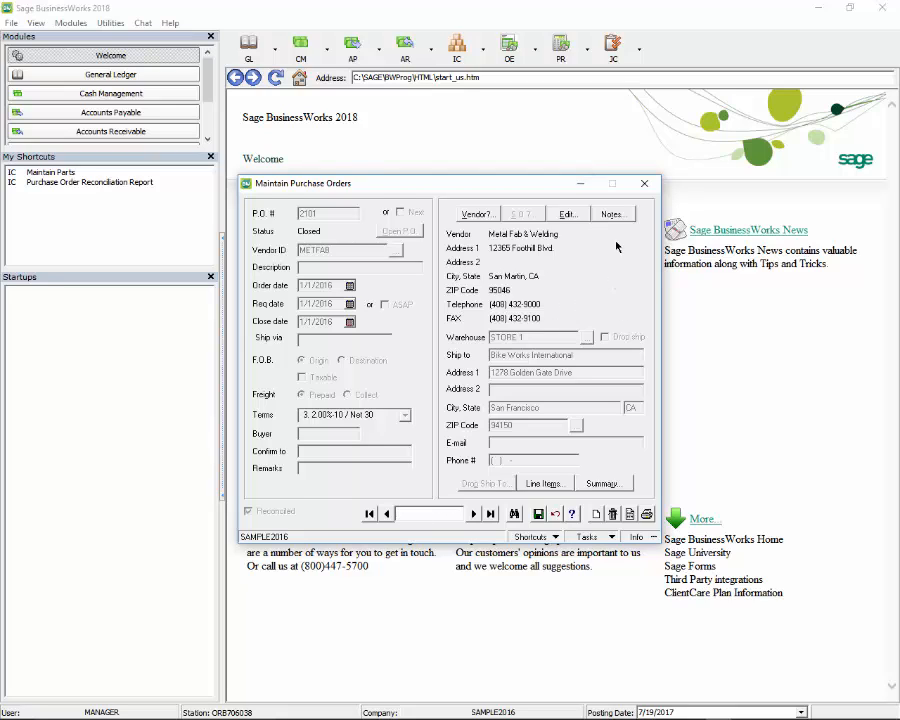
{"action": "left_click", "coordinate": [645, 184]}
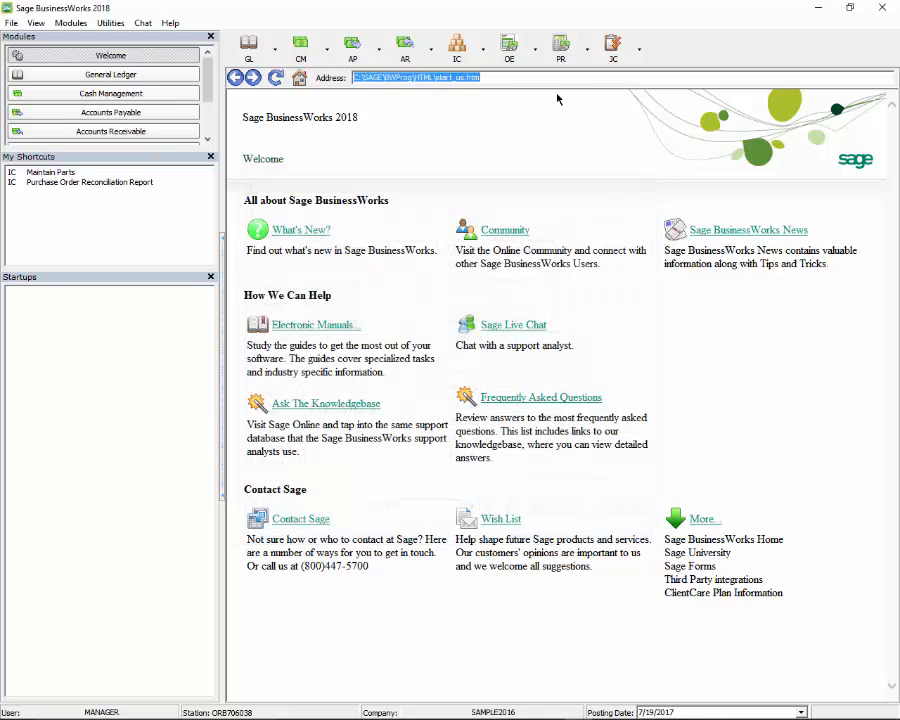
Step: Disable Allow reprint of purchase orders in the purchase order preferences and save the change
{"action": "left_click", "coordinate": [483, 58]}
{"action": "mouse_move", "coordinate": [518, 172]}
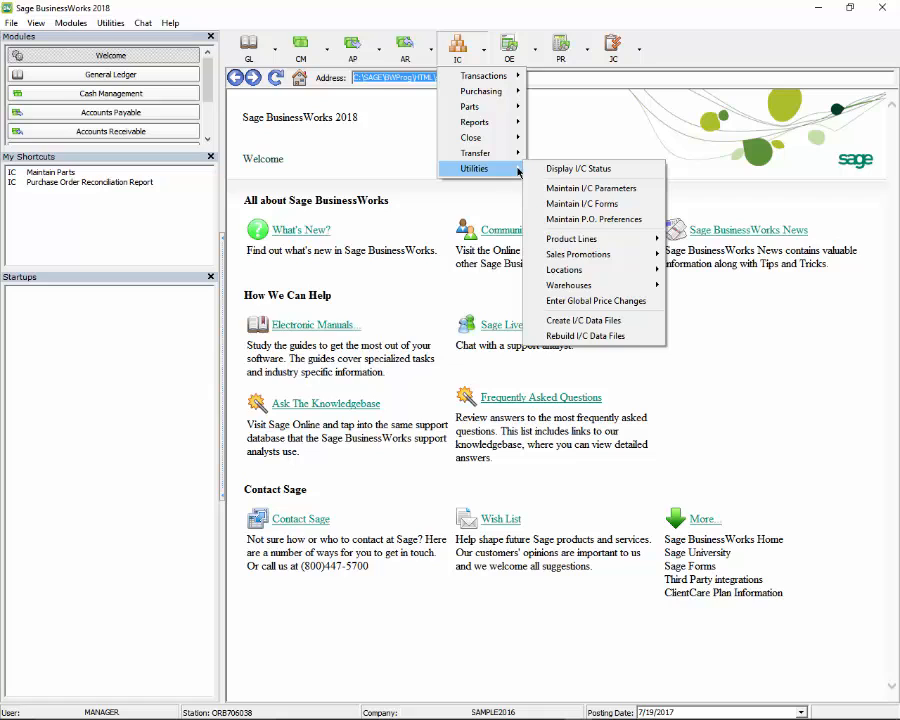
{"action": "left_click", "coordinate": [600, 219]}
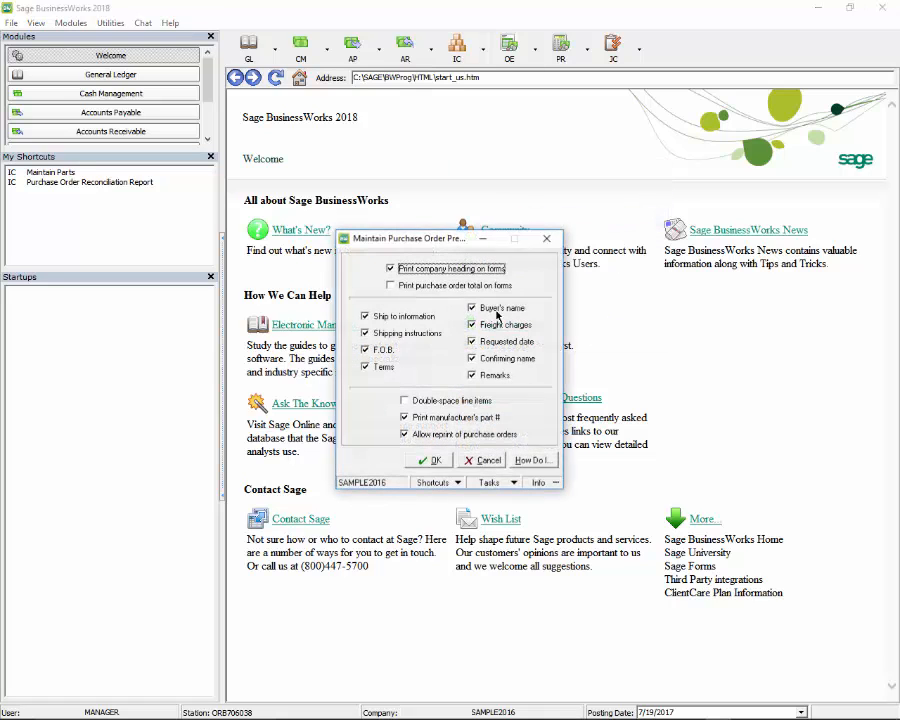
{"action": "left_click", "coordinate": [406, 434]}
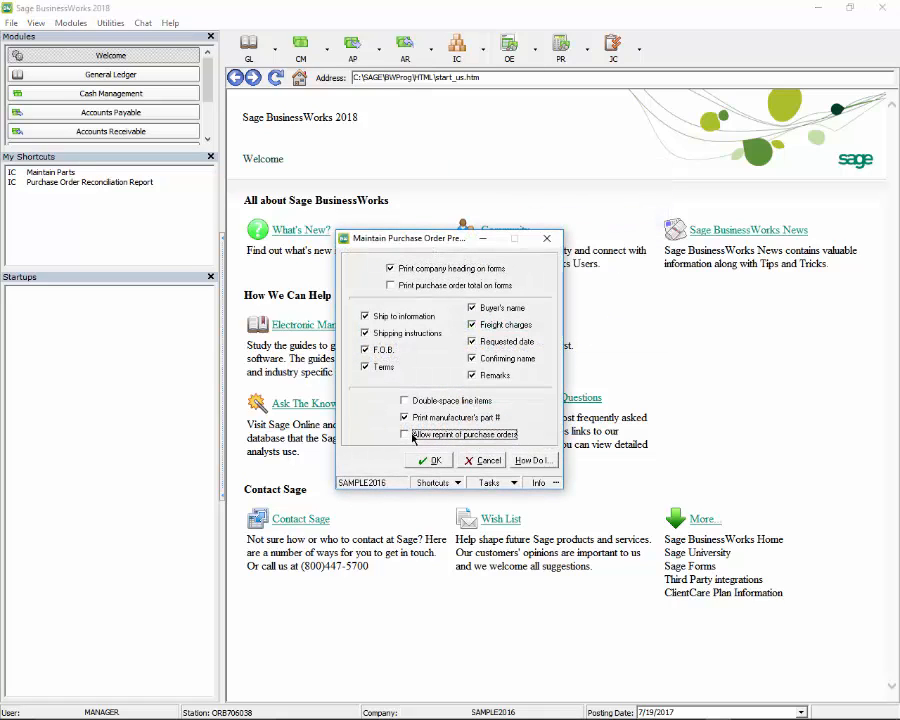
{"action": "left_click", "coordinate": [432, 460]}
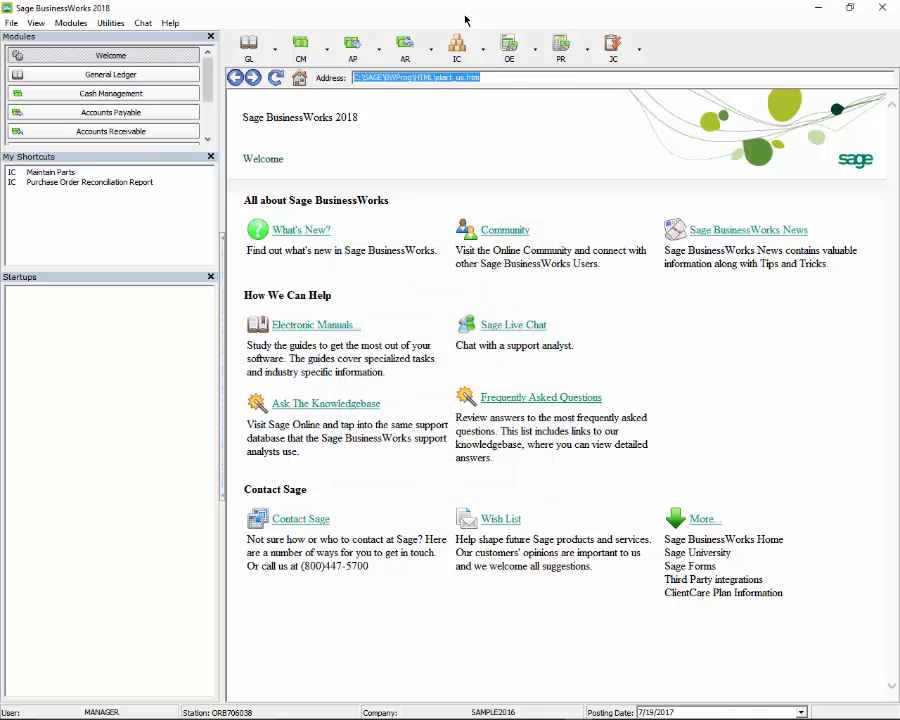
Step: Print the Metal Fab & Welding purchase order again with Microsoft Print to PDF to test the disabled reprint preference
{"action": "left_click", "coordinate": [458, 45]}
{"action": "mouse_move", "coordinate": [483, 92]}
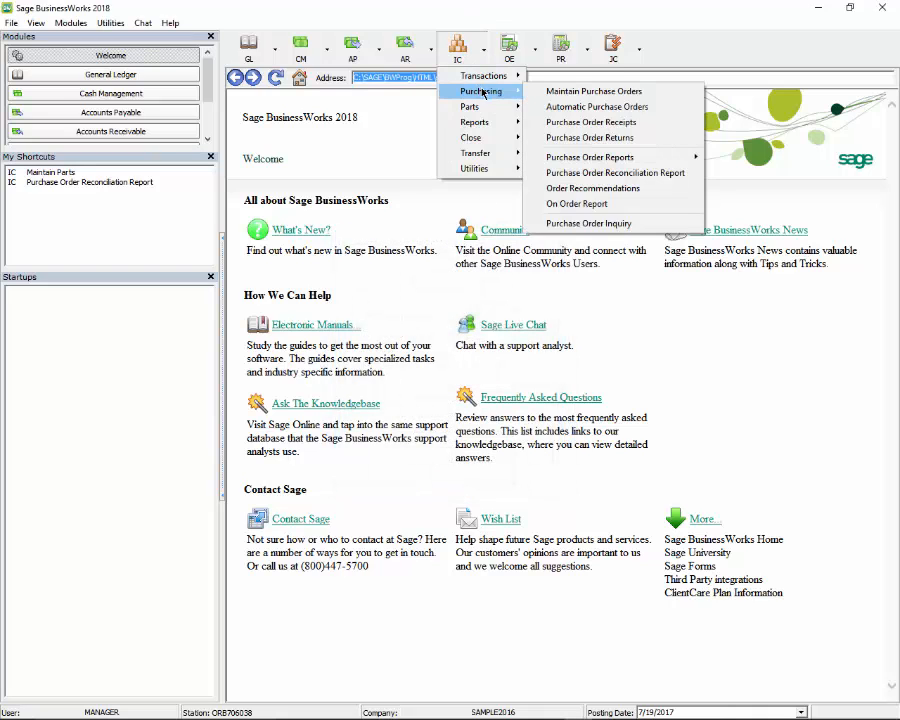
{"action": "left_click", "coordinate": [576, 92]}
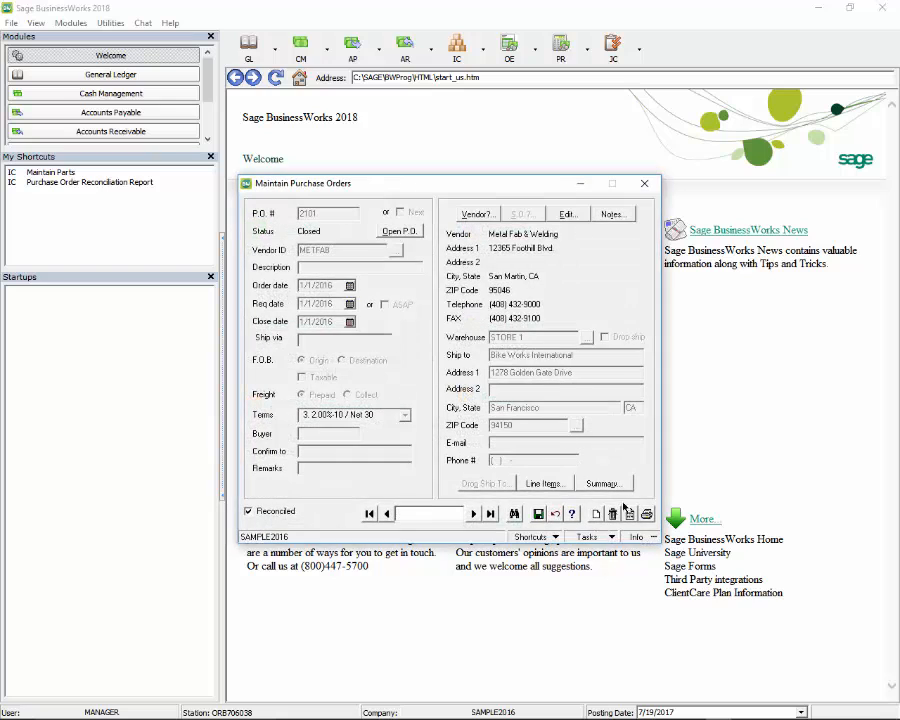
{"action": "left_click", "coordinate": [646, 513]}
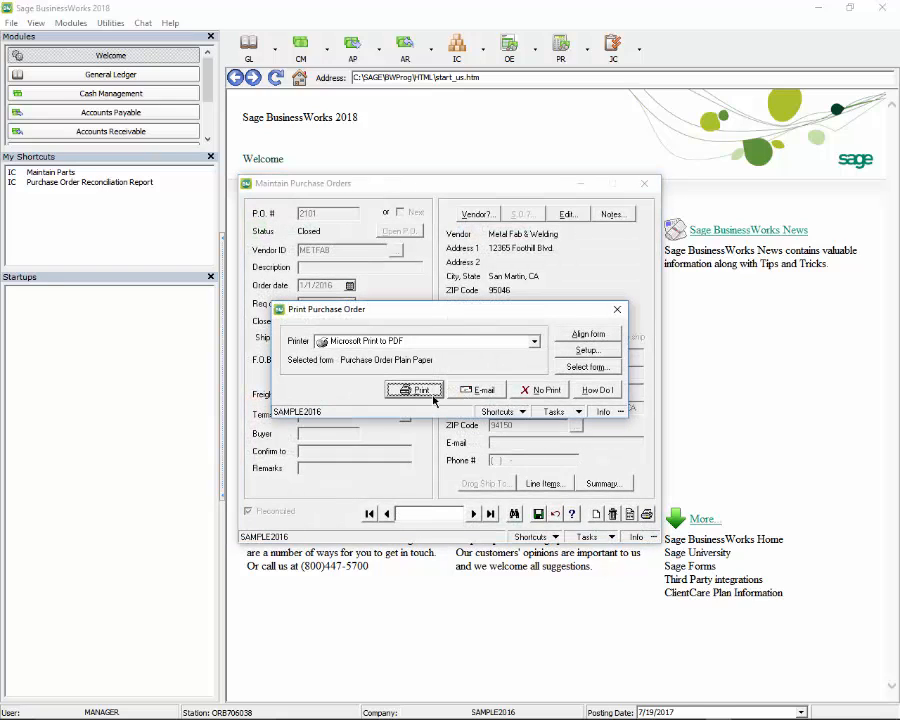
{"action": "left_click", "coordinate": [431, 396]}
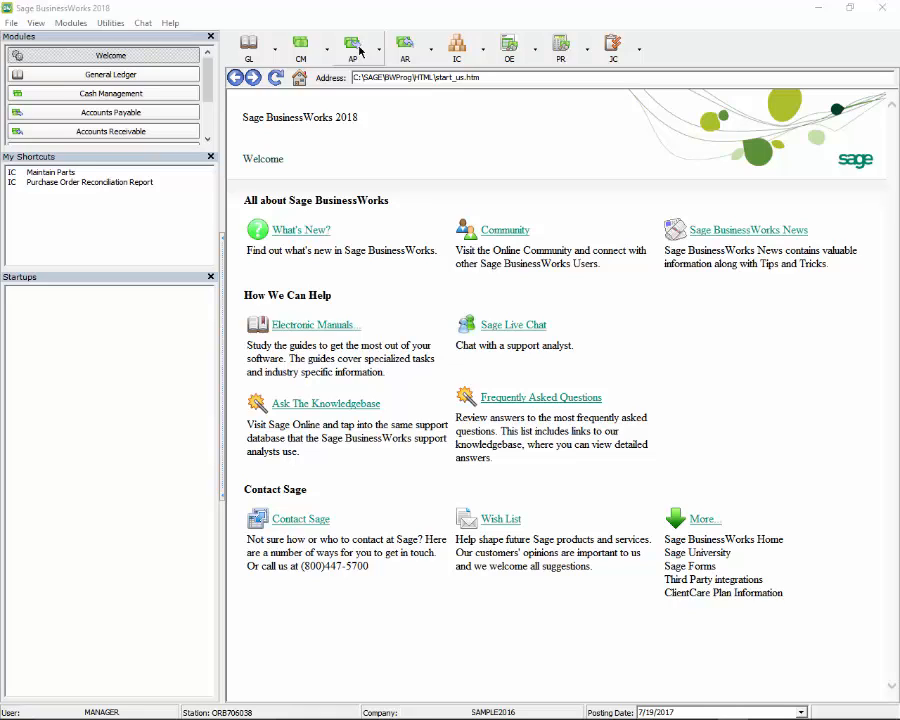
Step: Check the Include payroll checks option of the Accounts Payable Check Register report, and close the report without running it
{"action": "left_click", "coordinate": [361, 51]}
{"action": "mouse_move", "coordinate": [372, 124]}
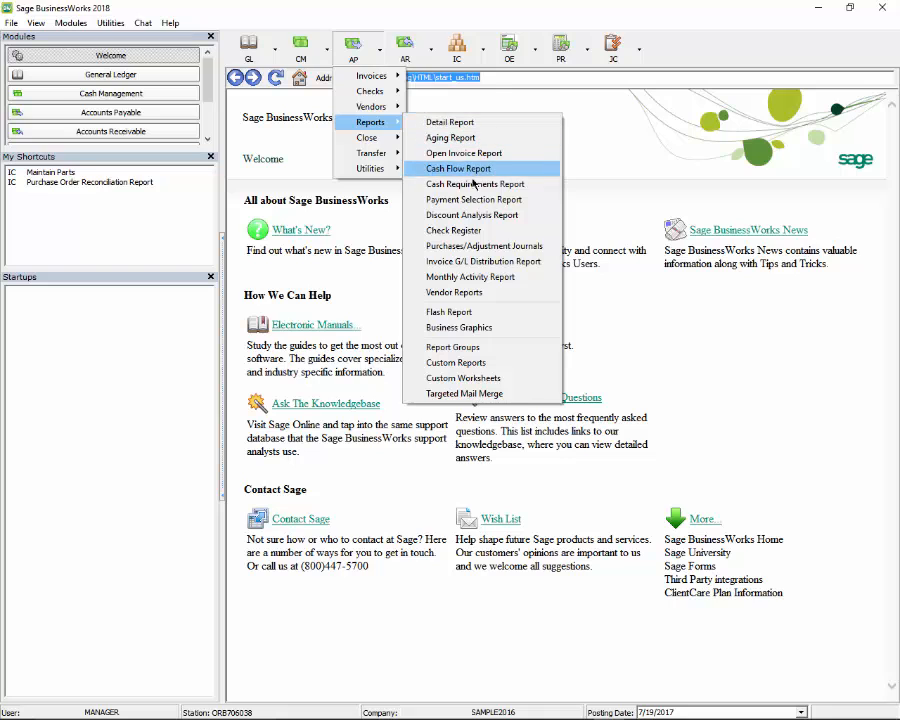
{"action": "left_click", "coordinate": [455, 230]}
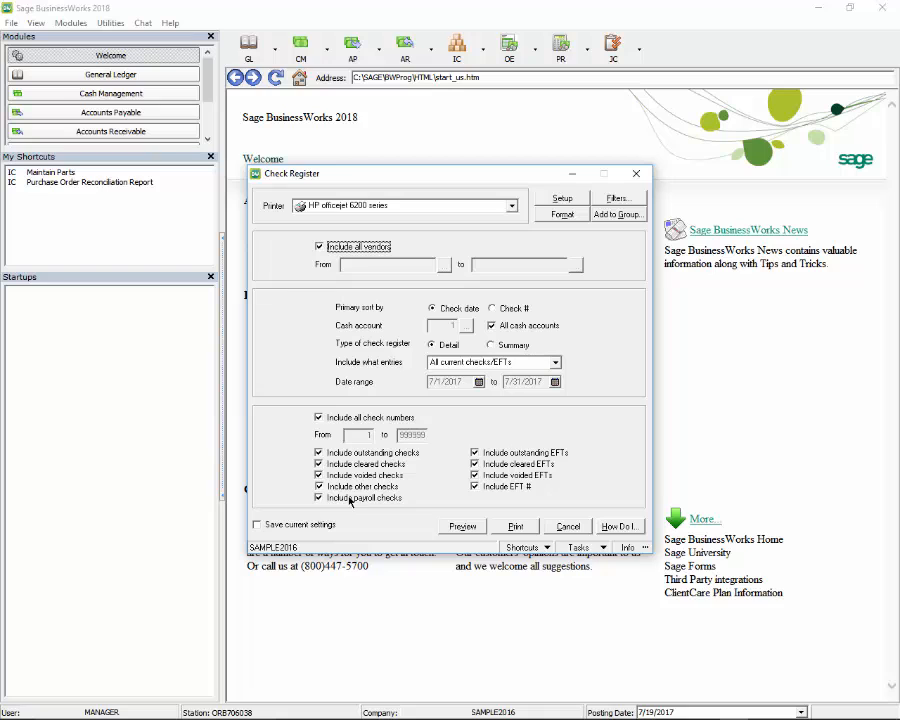
{"action": "left_click", "coordinate": [636, 173]}
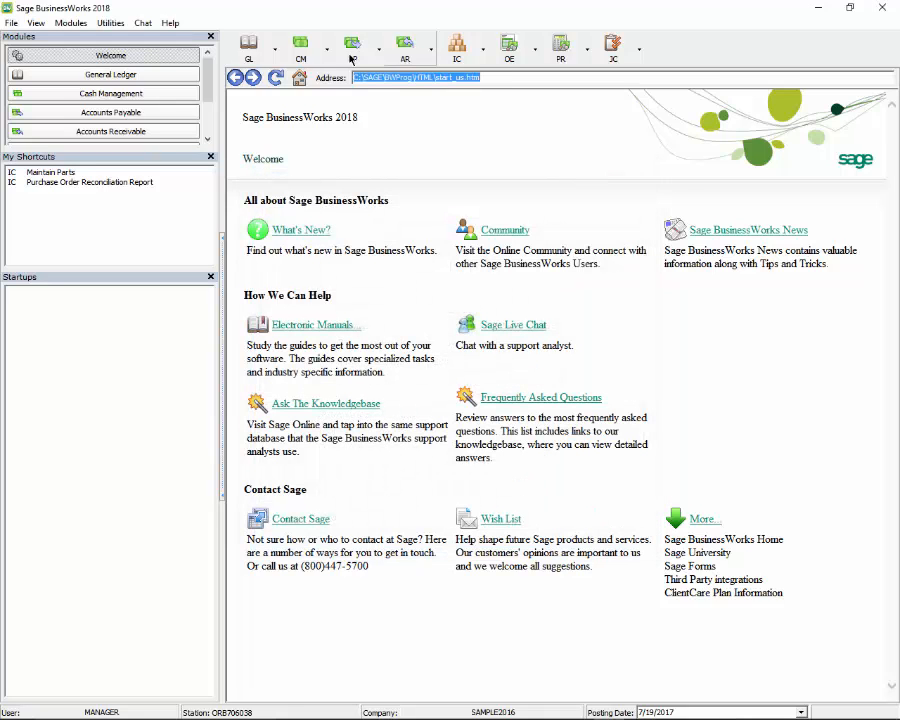
Step: Open the Cash Management Check Register report and check its Include payroll checks option
{"action": "left_click", "coordinate": [300, 47]}
{"action": "mouse_move", "coordinate": [325, 110]}
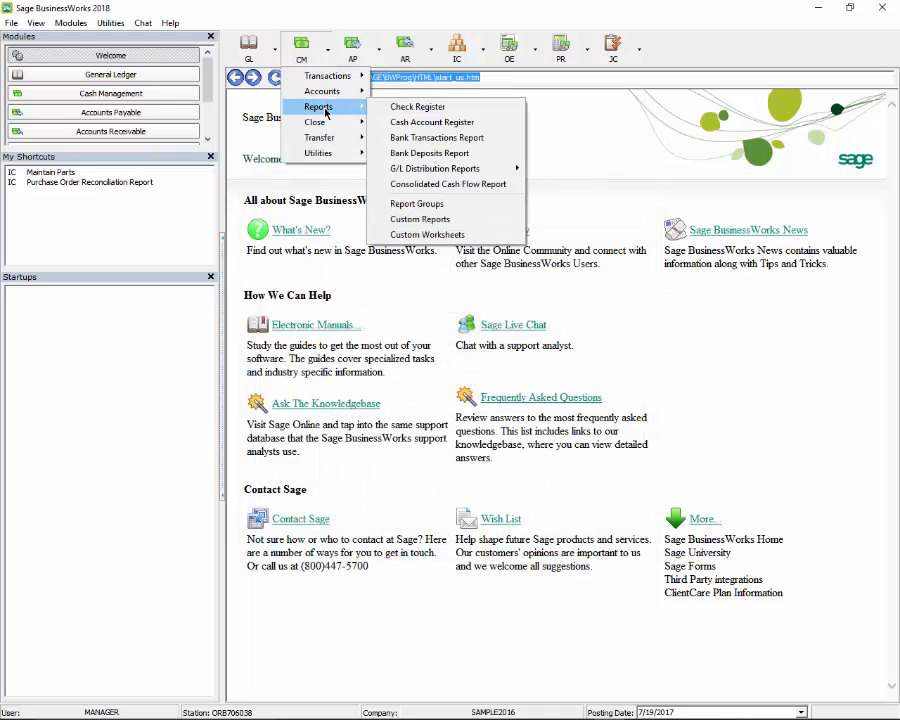
{"action": "left_click", "coordinate": [447, 107]}
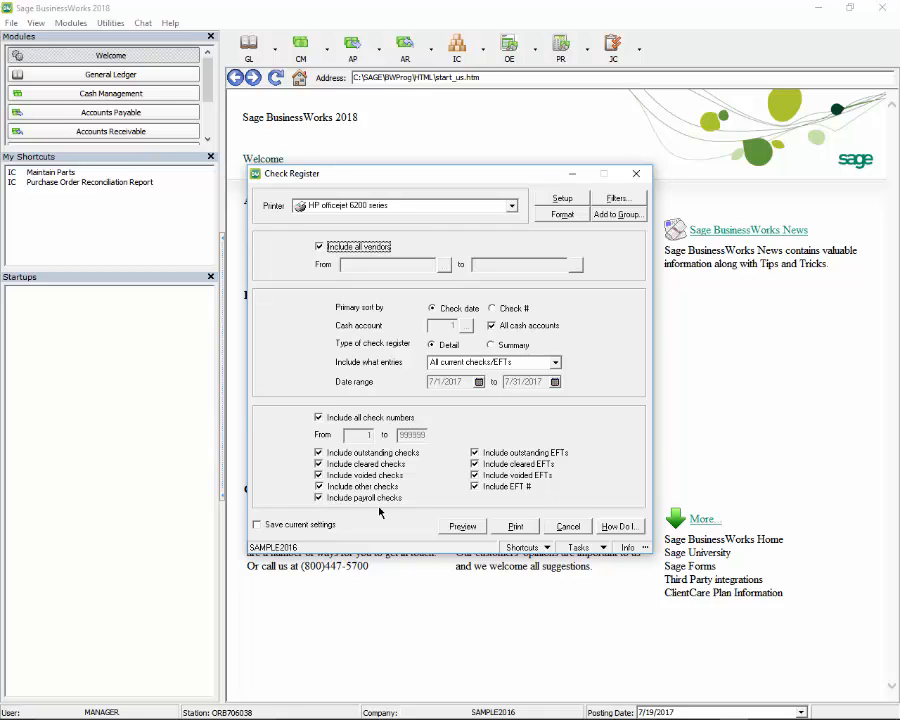
Step: Reposition the Check Register report window and close it without running the report
{"action": "left_click_drag", "start_coordinate": [477, 173], "coordinate": [473, 148]}
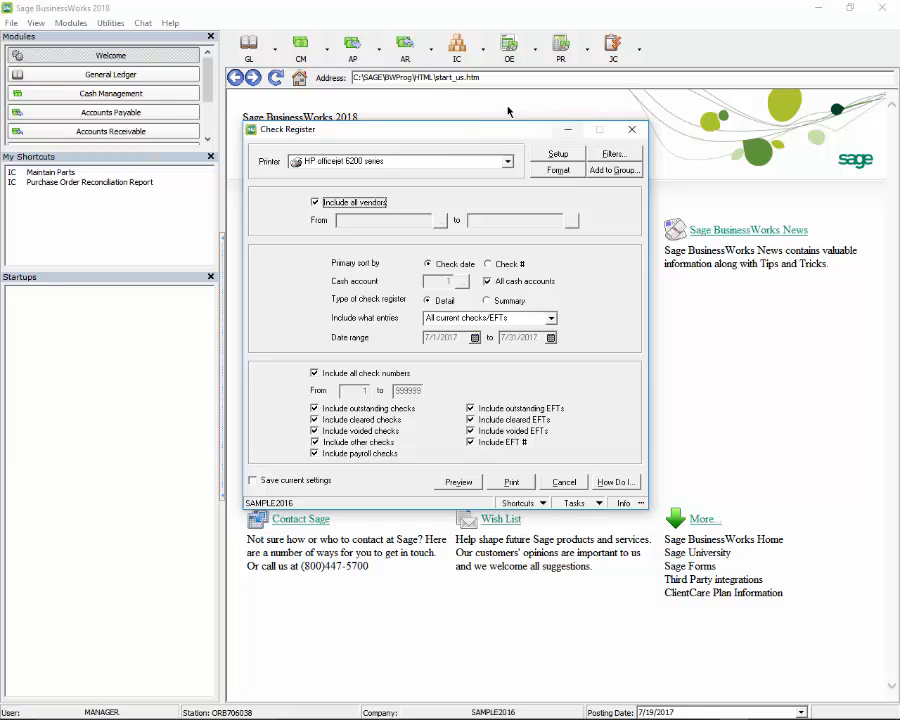
{"action": "left_click_drag", "start_coordinate": [498, 136], "coordinate": [506, 128]}
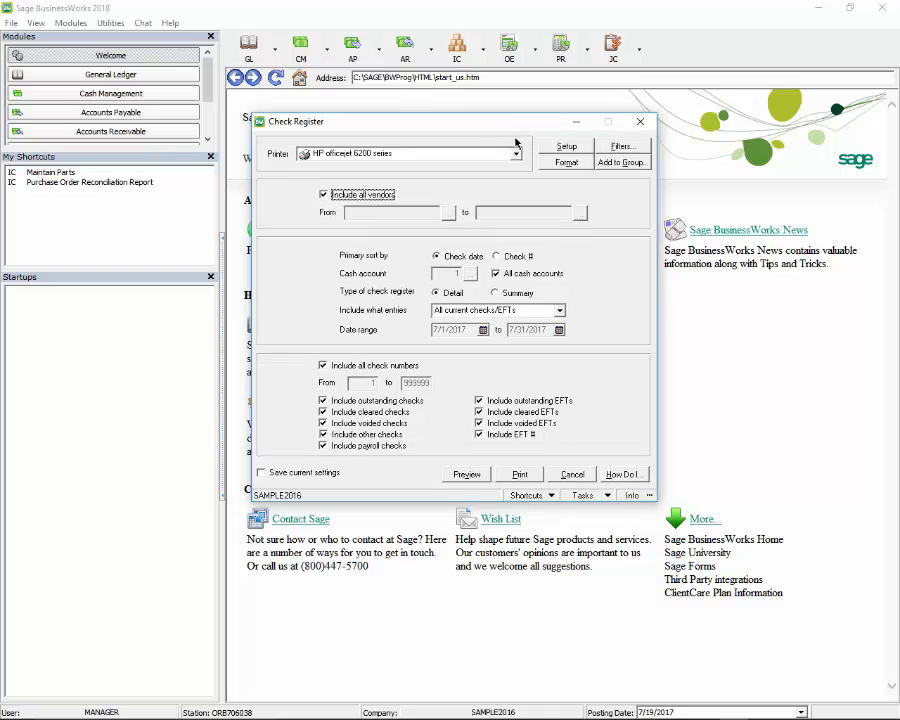
{"action": "left_click", "coordinate": [641, 122]}
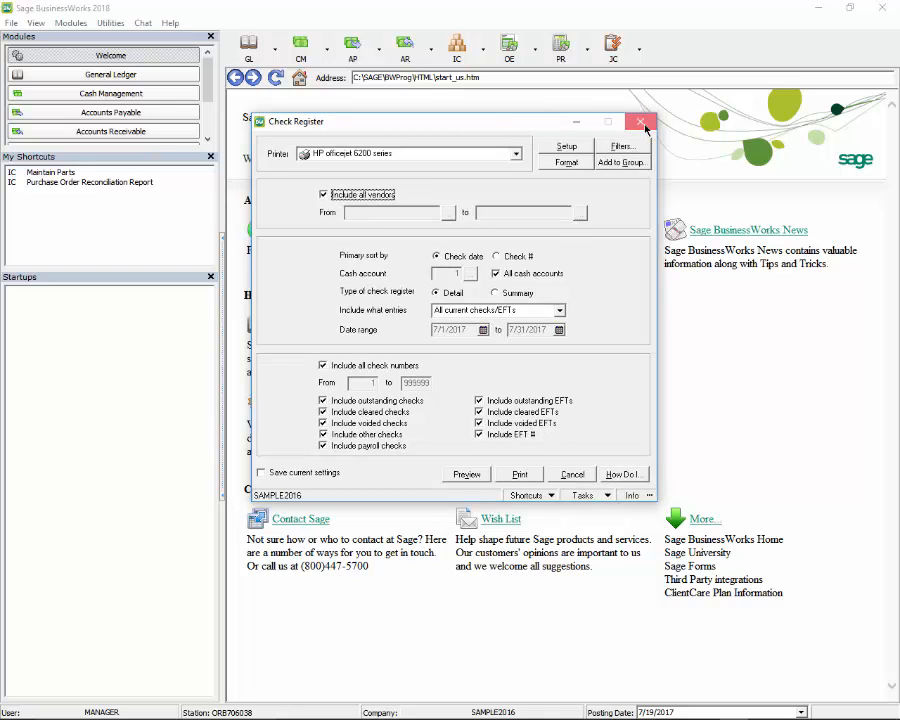
Step: Open the security settings of user TESTNOAC in Maintain Users and grant access to all modules
{"action": "left_click", "coordinate": [121, 24]}
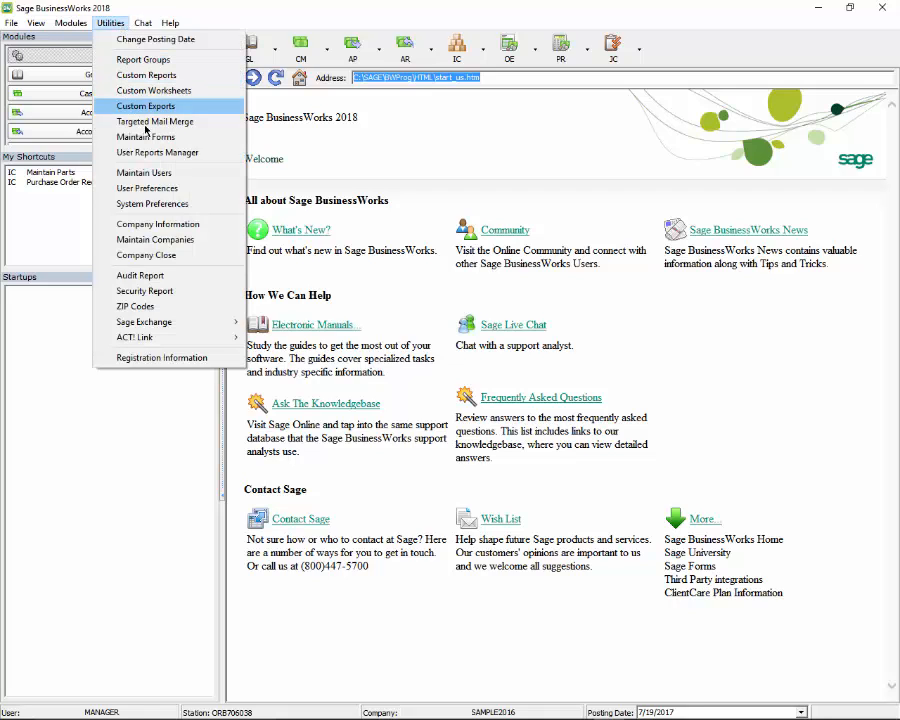
{"action": "left_click", "coordinate": [168, 176]}
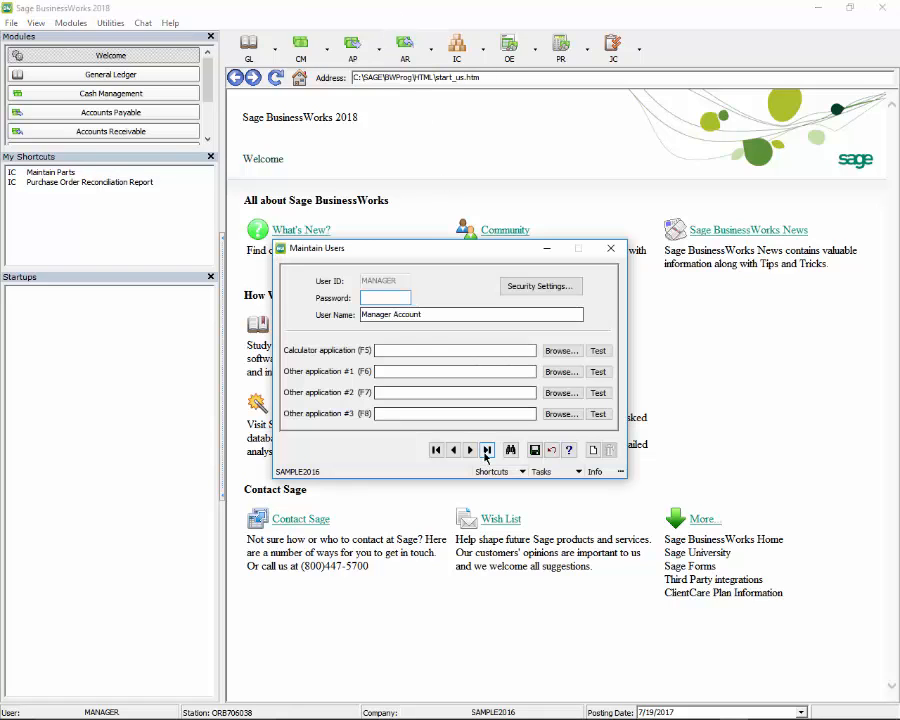
{"action": "left_click", "coordinate": [486, 451]}
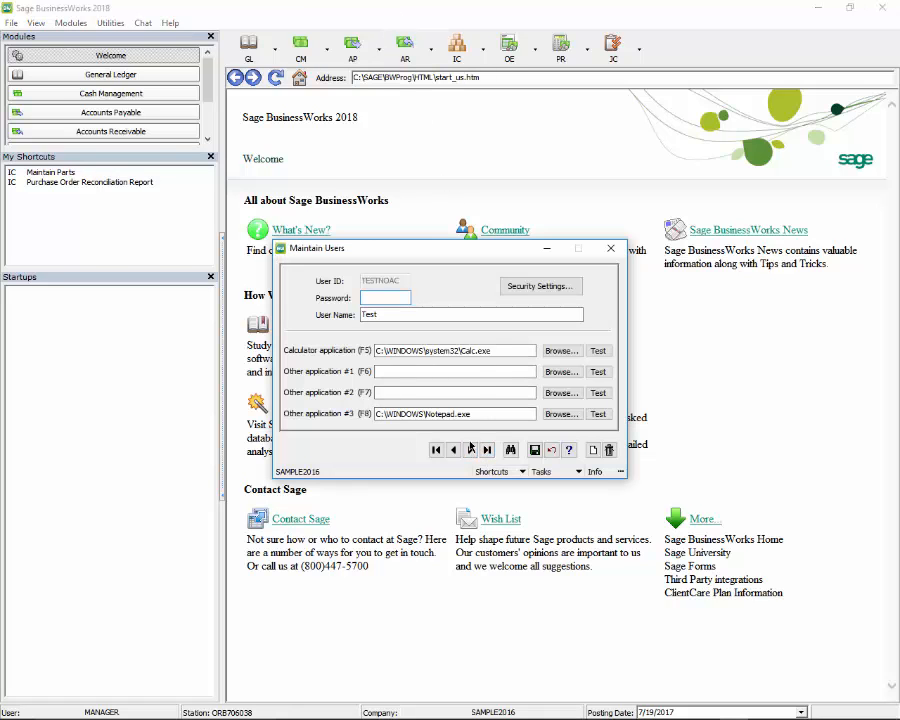
{"action": "left_click", "coordinate": [537, 289]}
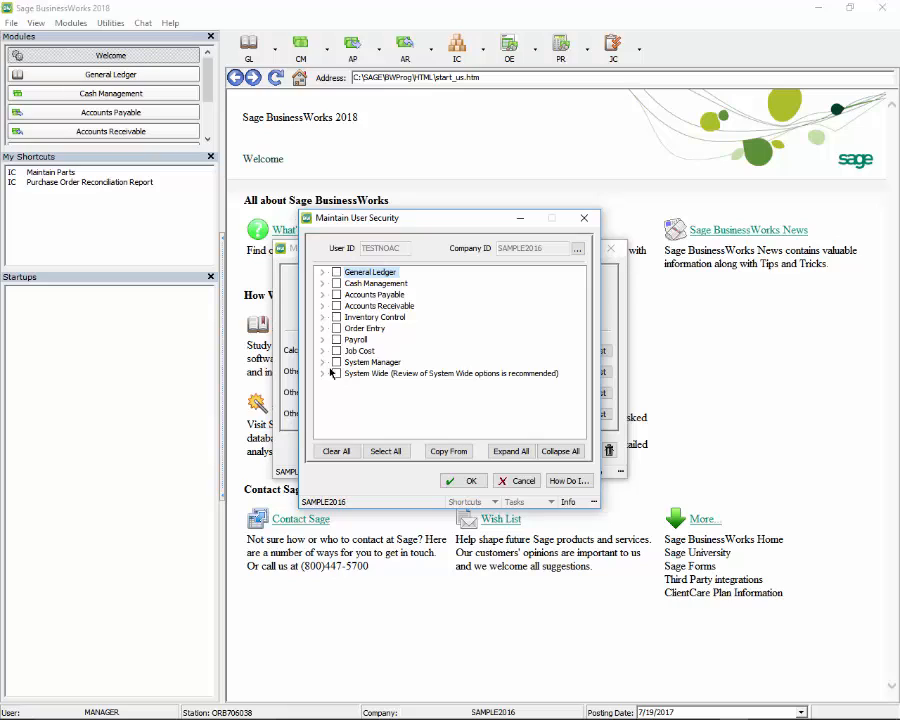
{"action": "left_click", "coordinate": [386, 451]}
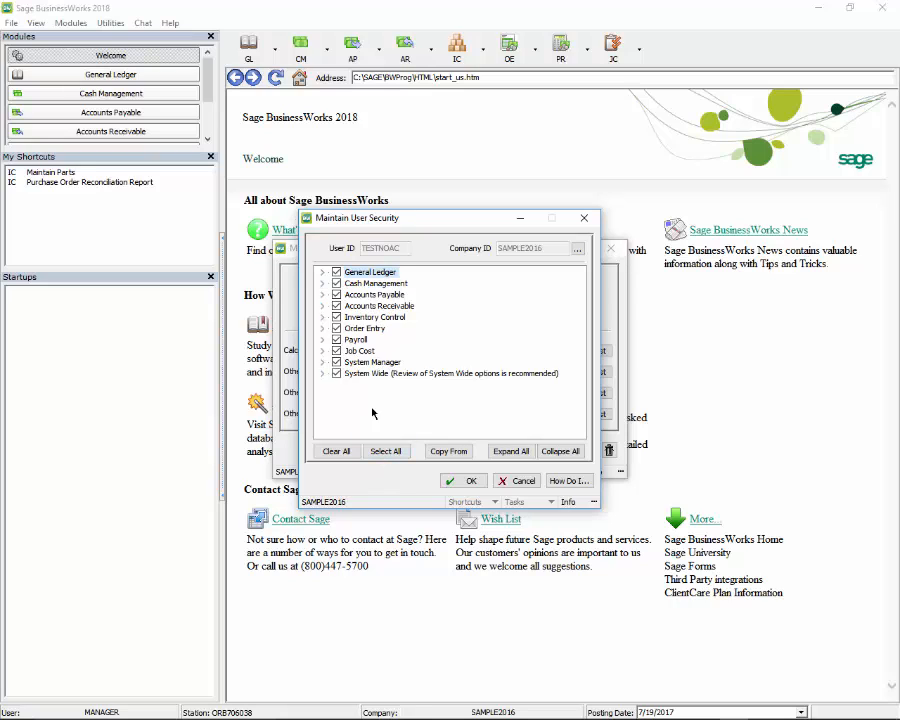
Step: Remove all Payroll access from user TESTNOAC, accept the security settings and close Maintain Users
{"action": "left_click", "coordinate": [323, 340]}
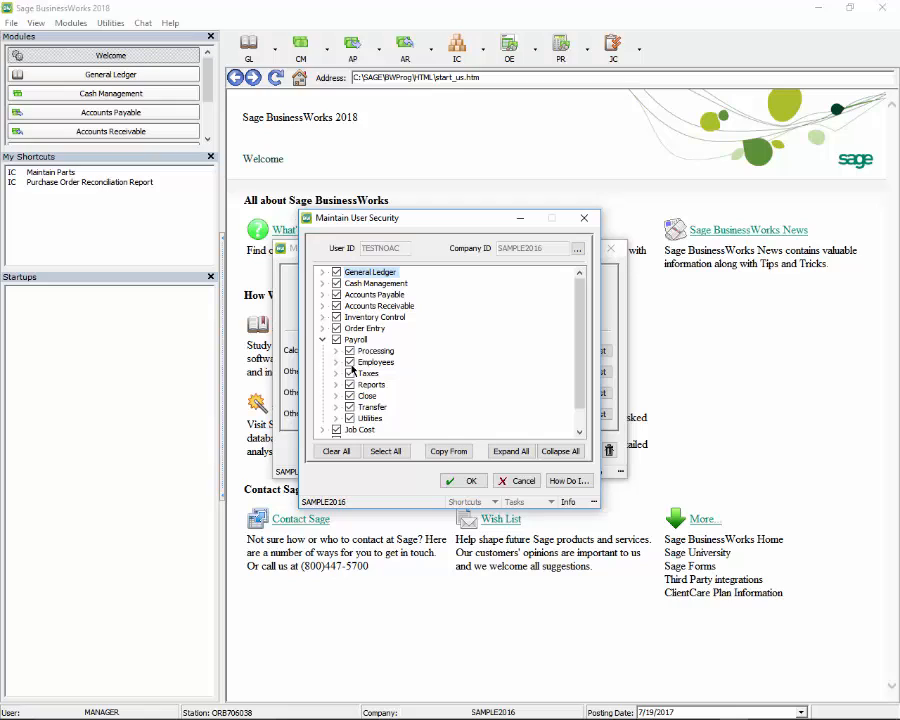
{"action": "left_click", "coordinate": [348, 364]}
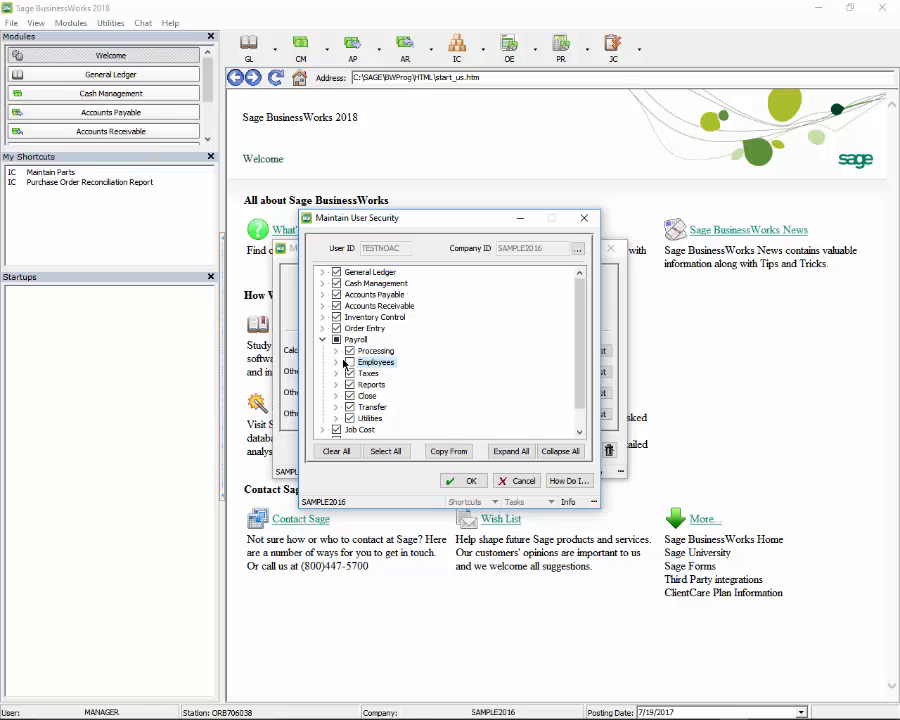
{"action": "left_click", "coordinate": [342, 343]}
{"action": "left_click", "coordinate": [336, 340]}
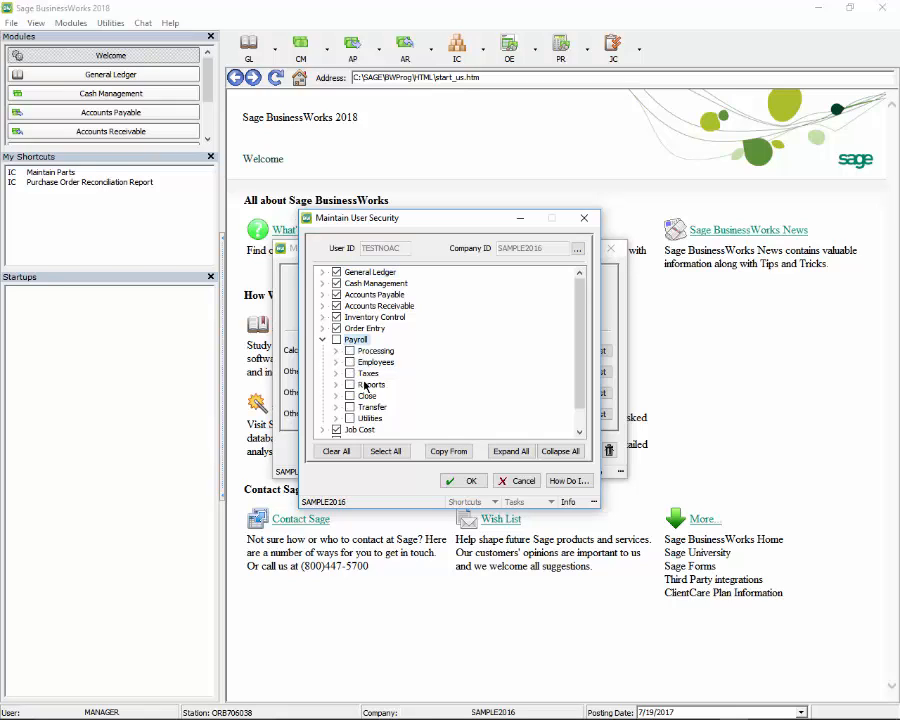
{"action": "left_click", "coordinate": [467, 483]}
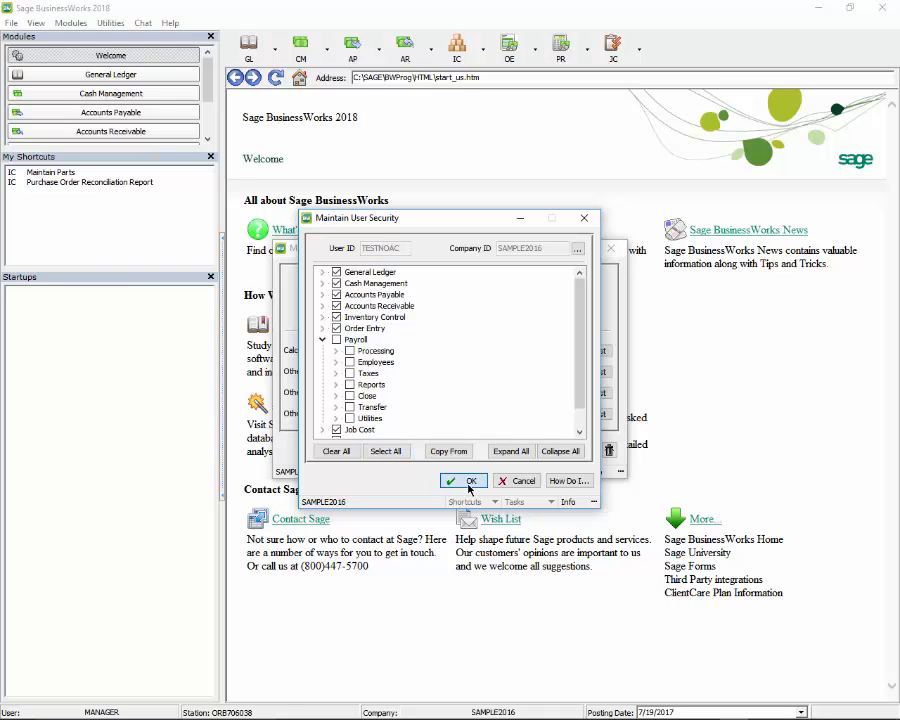
{"action": "left_click", "coordinate": [628, 248]}
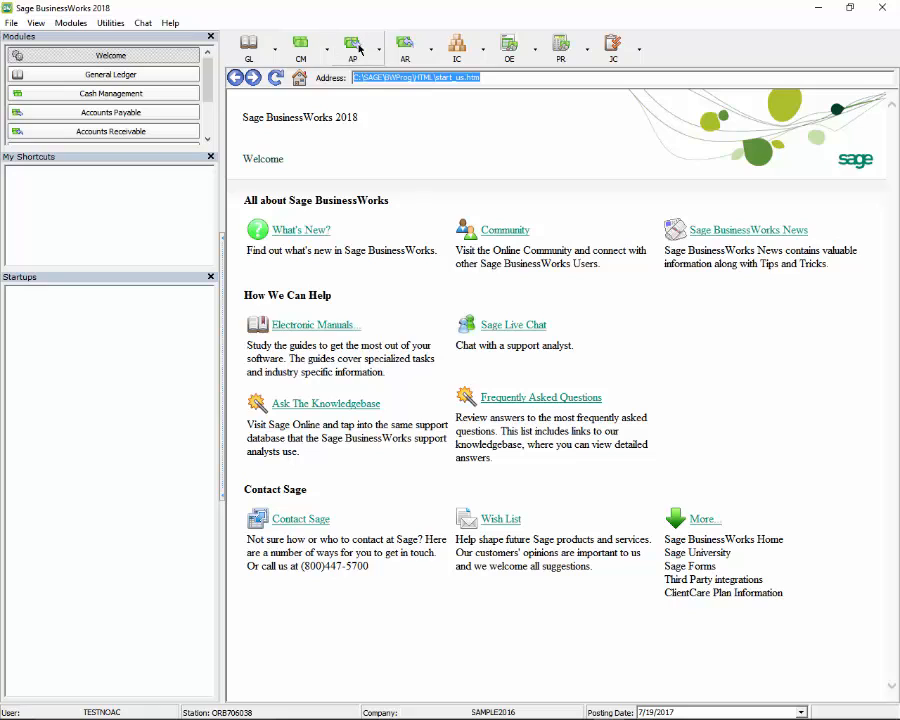
Step: Under the TESTNOAC login, preview the Accounts Payable Check Register sorted by Check # for June 2016 checks/EFTs, and highlight entries to review
{"action": "left_click", "coordinate": [364, 52]}
{"action": "mouse_move", "coordinate": [376, 122]}
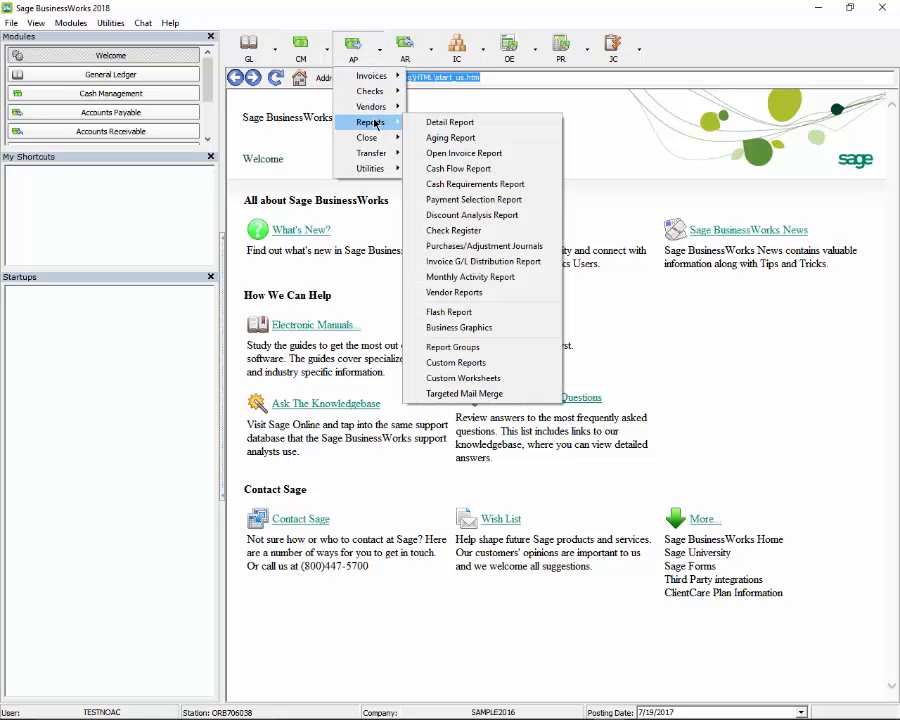
{"action": "left_click", "coordinate": [468, 230]}
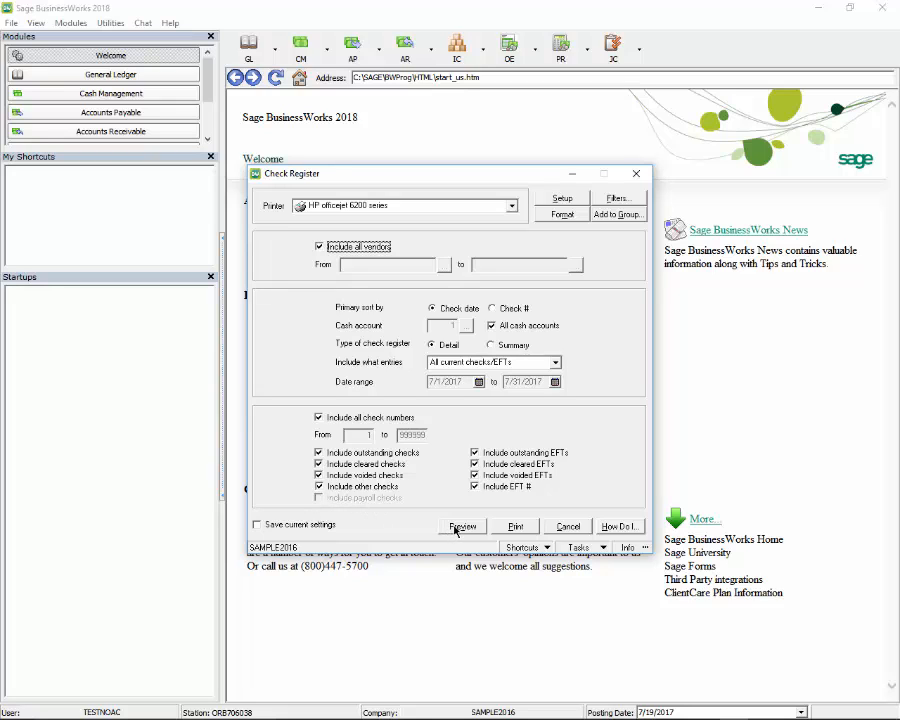
{"action": "left_click", "coordinate": [492, 308]}
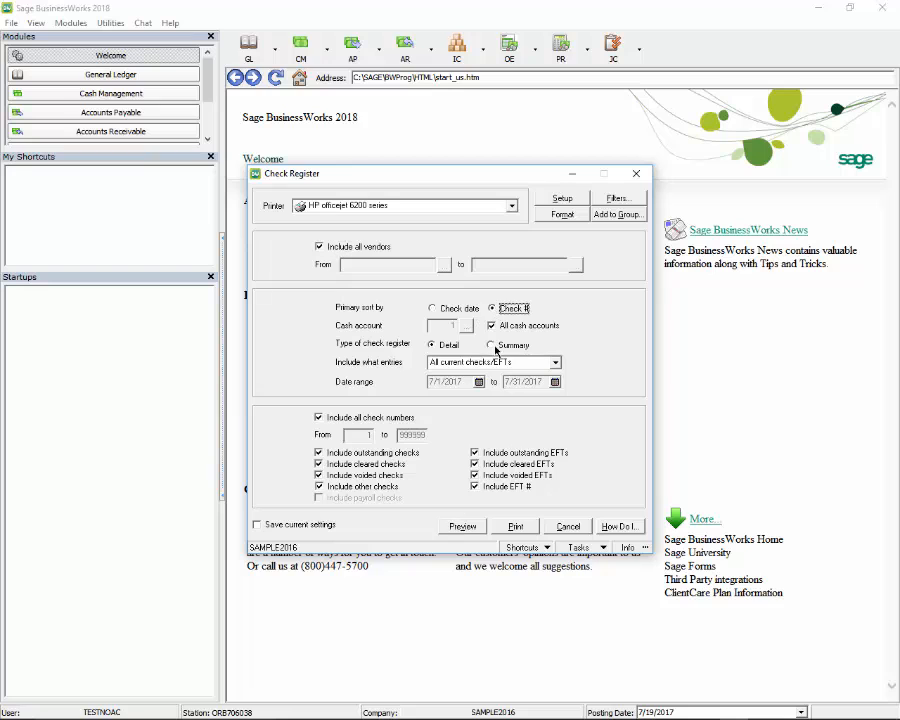
{"action": "left_click", "coordinate": [555, 362]}
{"action": "left_click", "coordinate": [495, 397]}
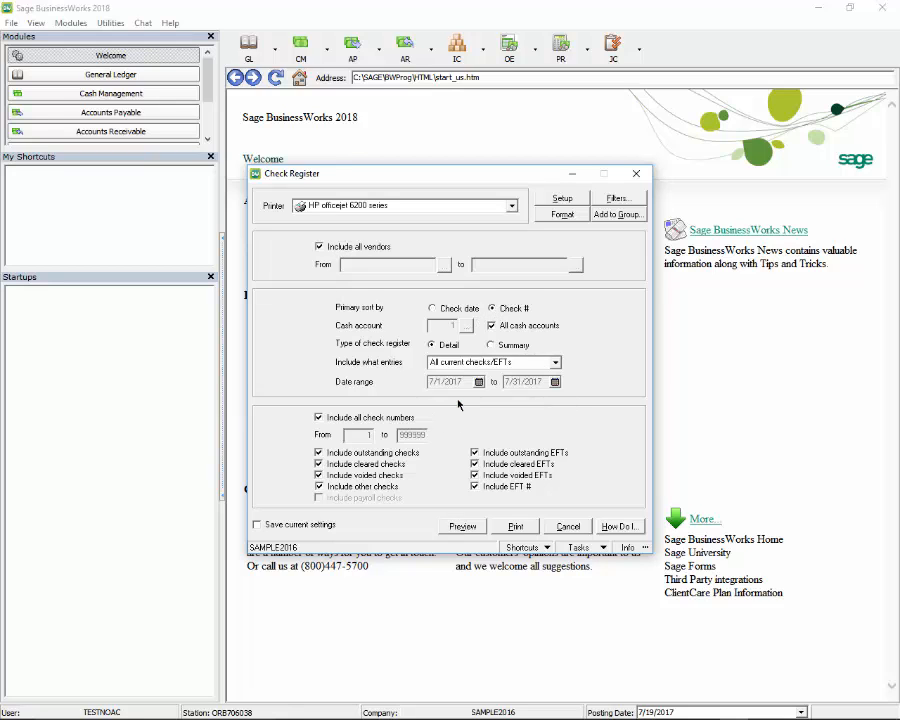
{"action": "left_click", "coordinate": [462, 526]}
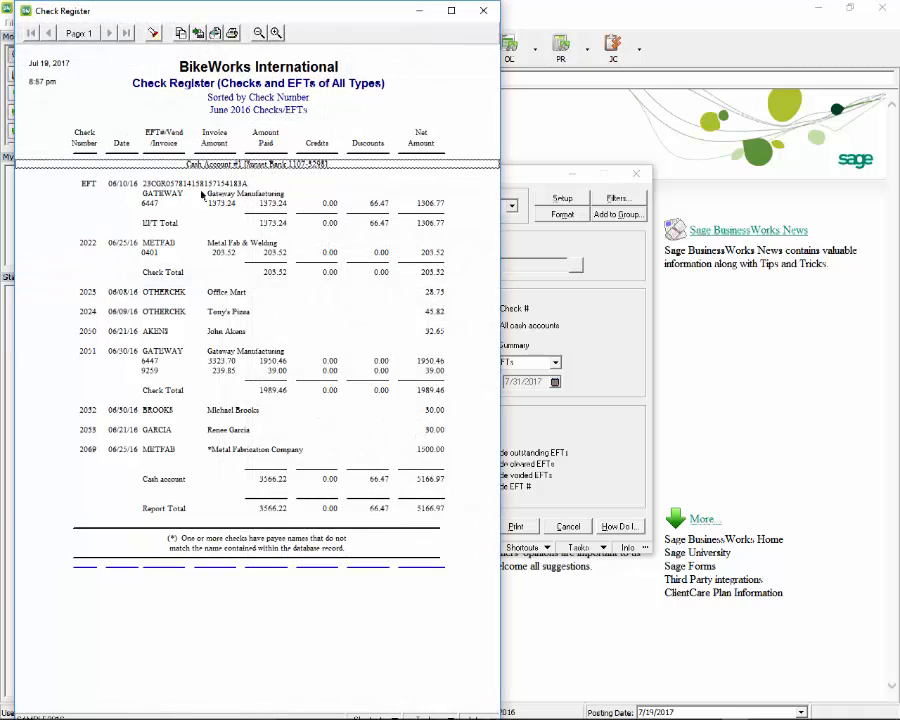
{"action": "left_click", "coordinate": [101, 184]}
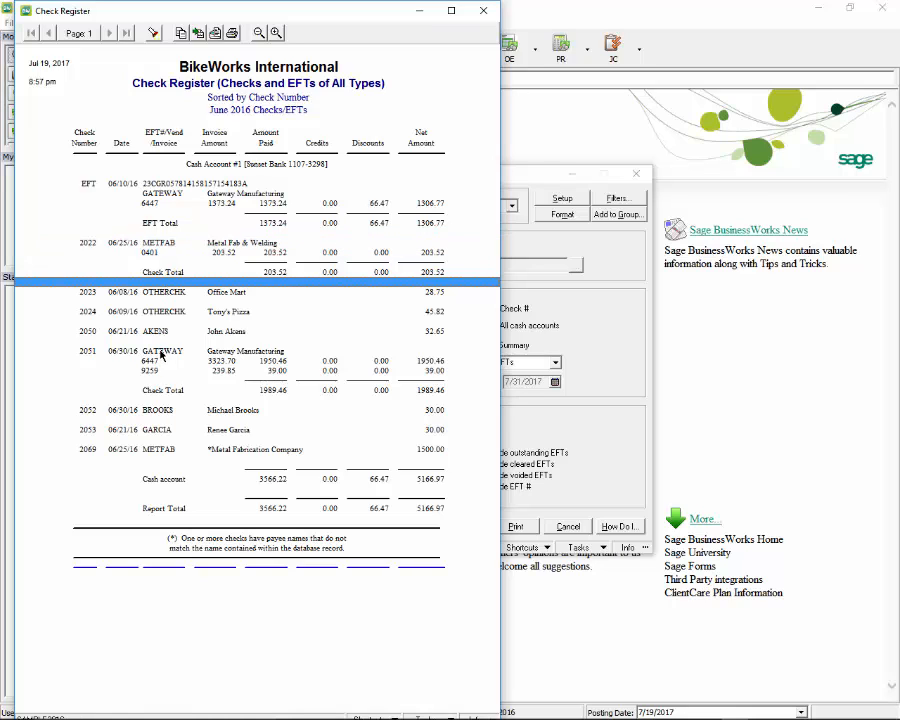
{"action": "left_click", "coordinate": [163, 410]}
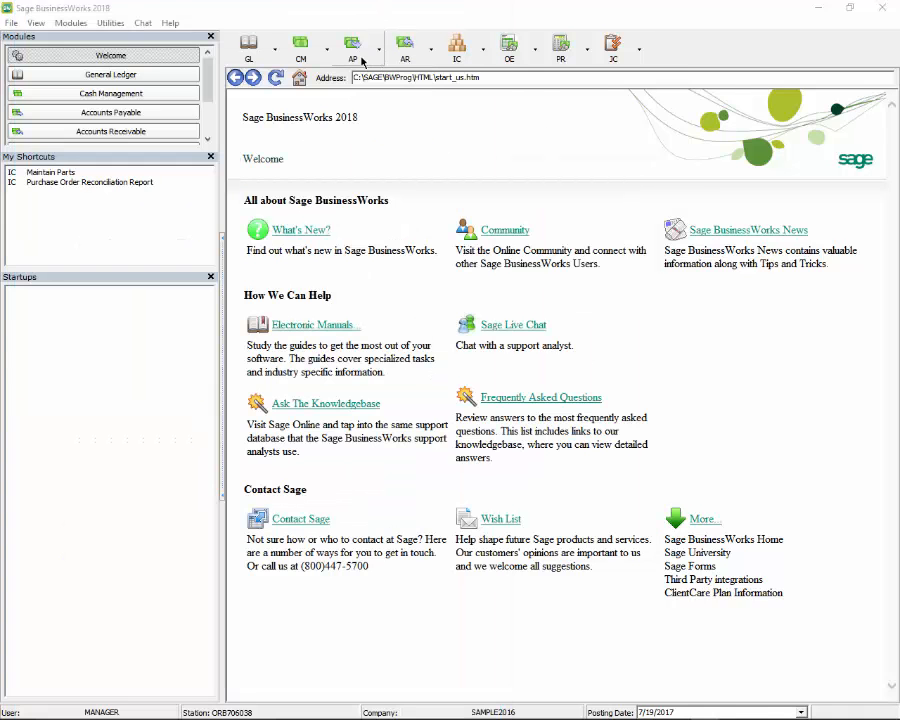
Step: Under the MANAGER login, preview the Accounts Payable Check Register with payroll checks included, sorted by Check #, for June 2016 checks/EFTs
{"action": "left_click", "coordinate": [356, 61]}
{"action": "mouse_move", "coordinate": [377, 124]}
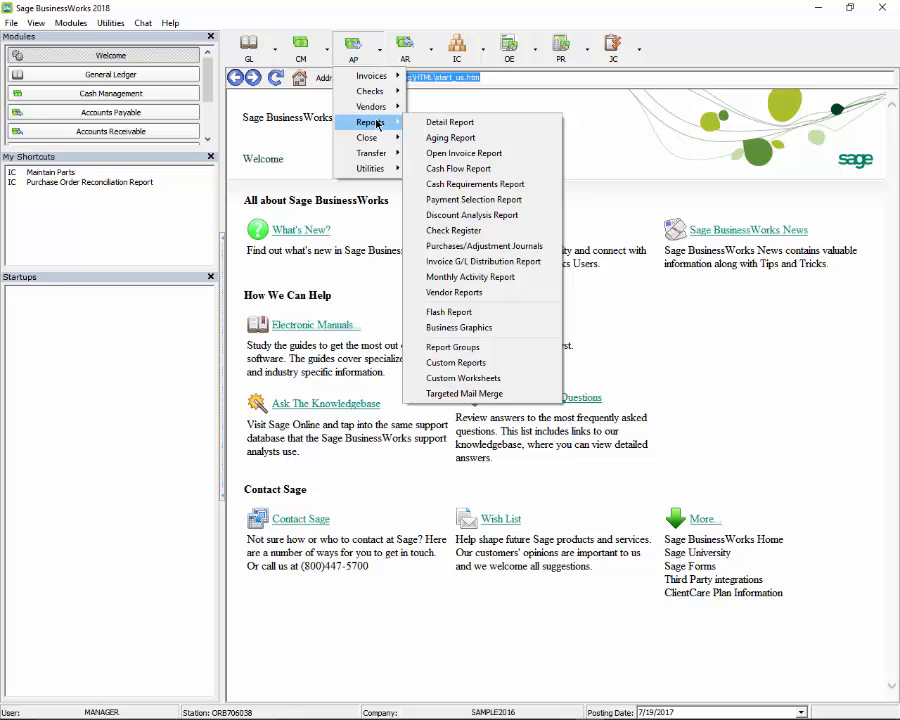
{"action": "left_click", "coordinate": [455, 232]}
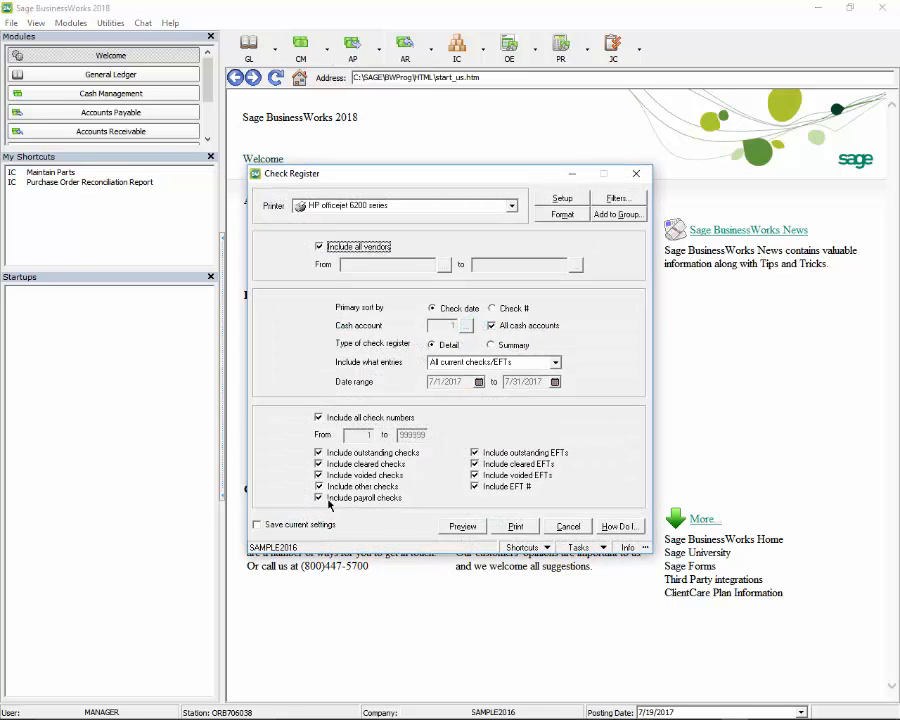
{"action": "left_click", "coordinate": [493, 308]}
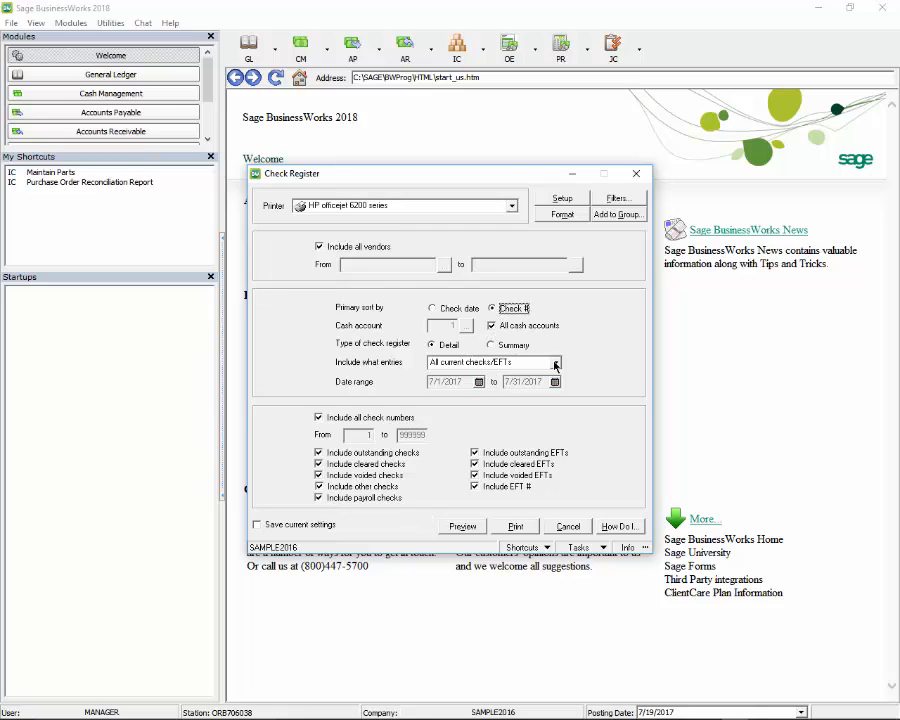
{"action": "left_click", "coordinate": [555, 364]}
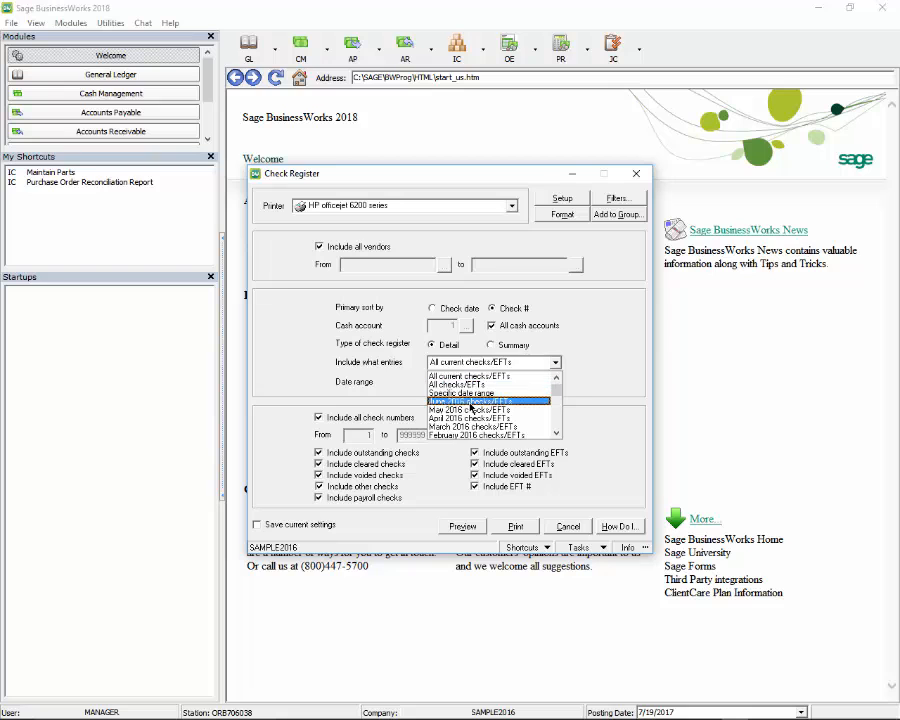
{"action": "left_click", "coordinate": [470, 401]}
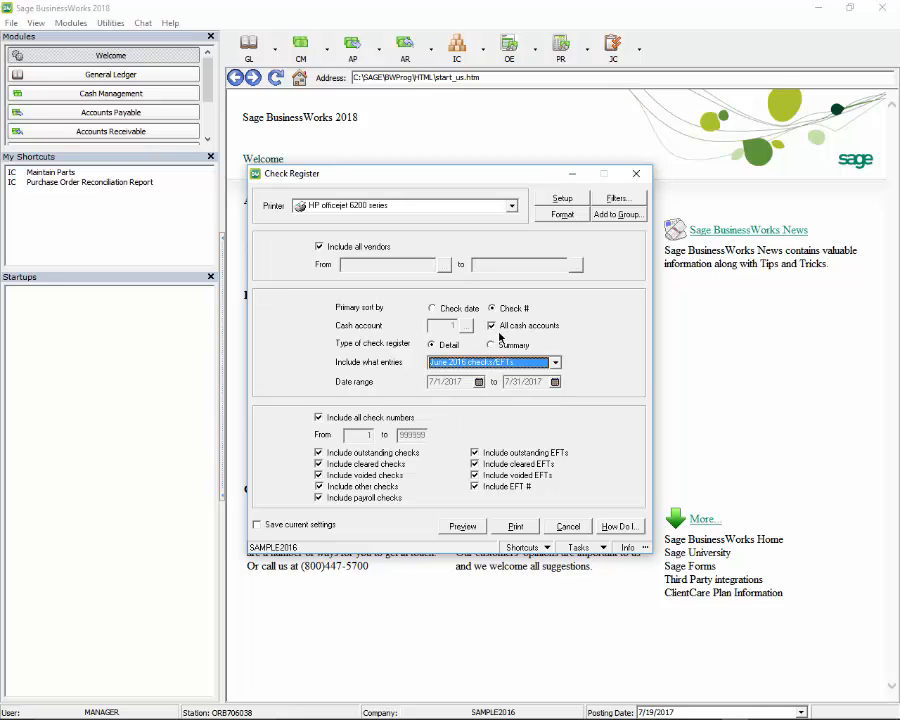
{"action": "left_click", "coordinate": [465, 527]}
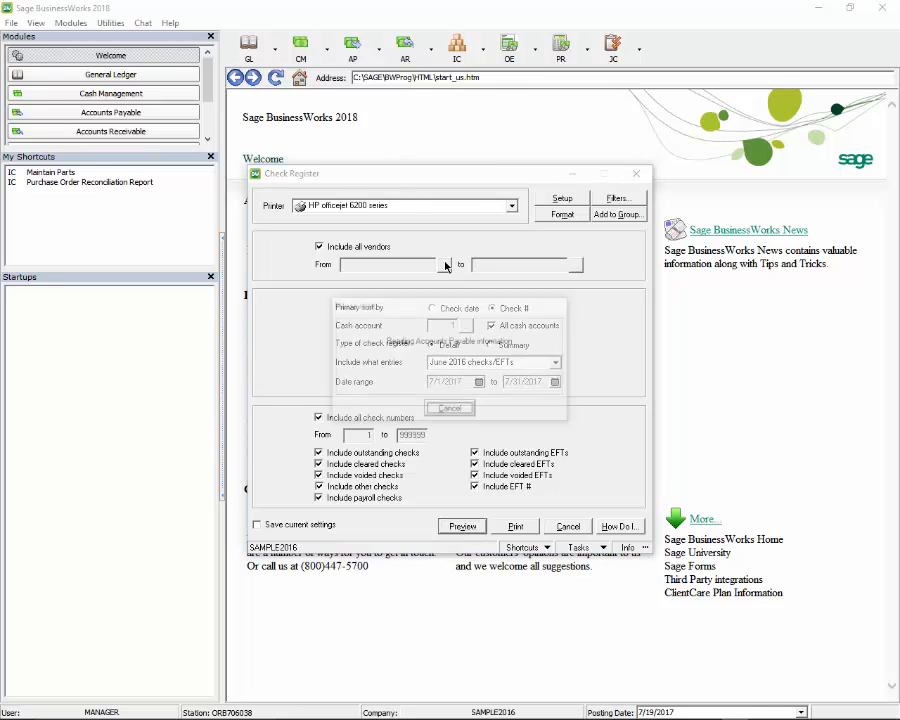
Step: Highlight the payroll checks in the manager's report, compare it with the restricted user's check register, and close the restricted report
{"action": "scroll", "coordinate": [120, 345], "scroll_direction": "down", "scroll_amount": 5}
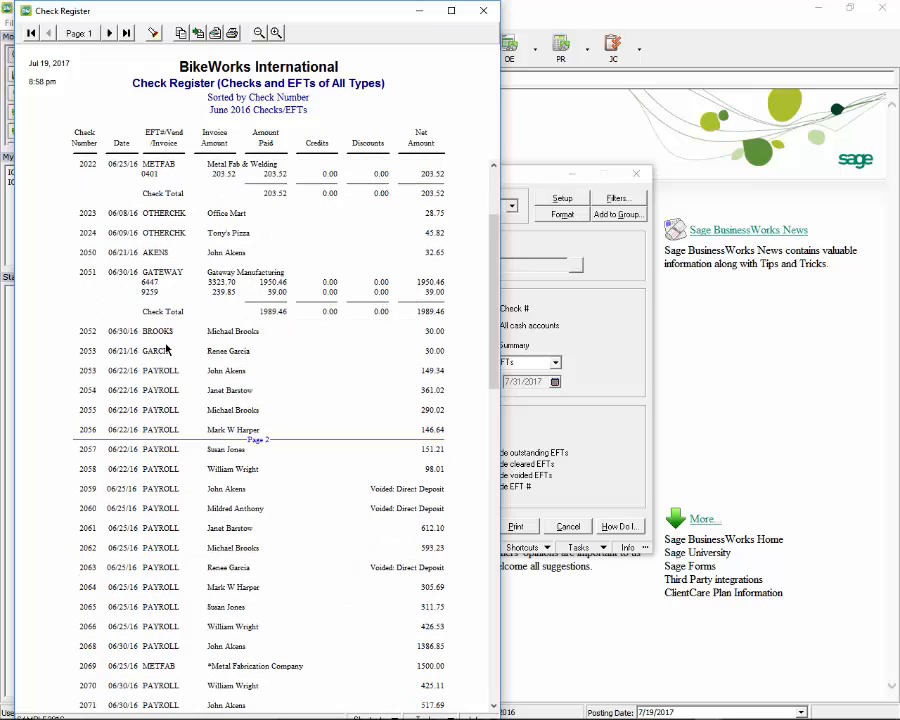
{"action": "left_click_drag", "start_coordinate": [165, 330], "coordinate": [170, 570]}
{"action": "left_click_drag", "start_coordinate": [165, 292], "coordinate": [168, 489]}
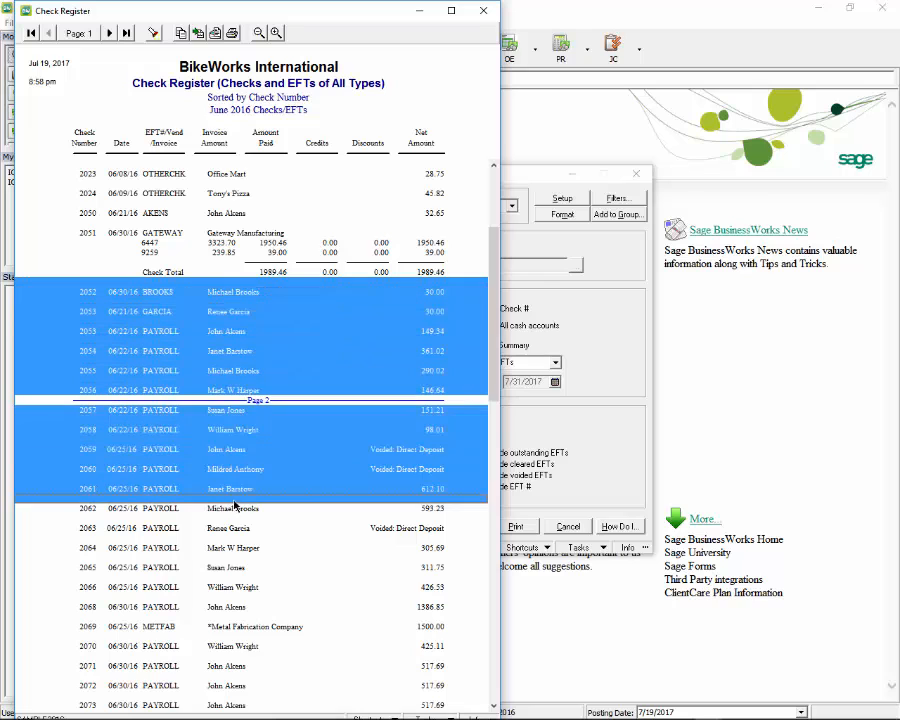
{"action": "left_click", "coordinate": [528, 178]}
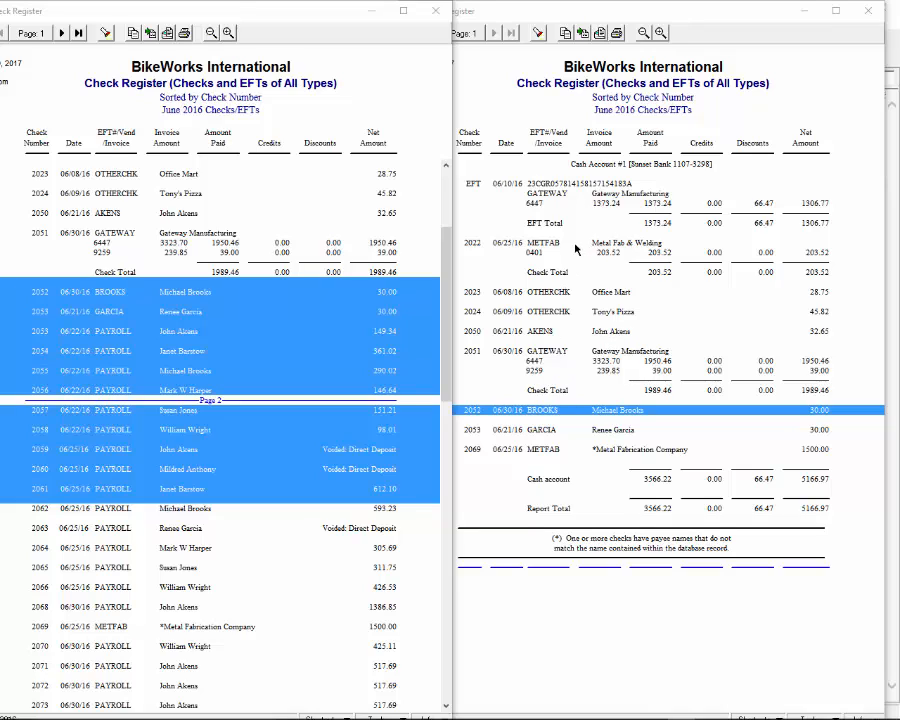
{"action": "left_click", "coordinate": [869, 13]}
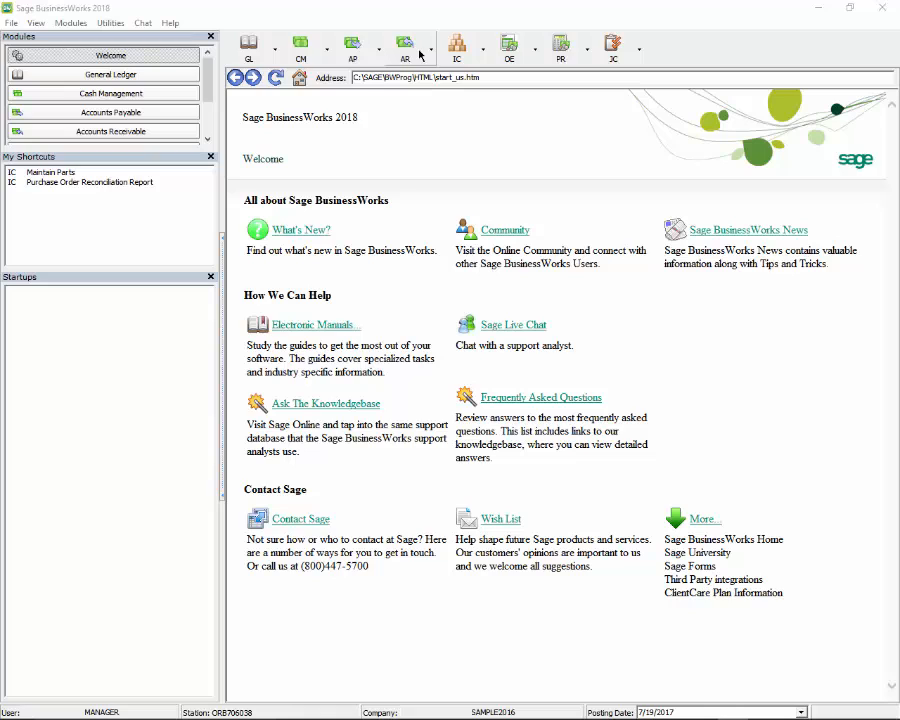
Step: Set the default payment type to Check # in the A/R Parameters - Posting Accounts and save the change
{"action": "left_click", "coordinate": [419, 55]}
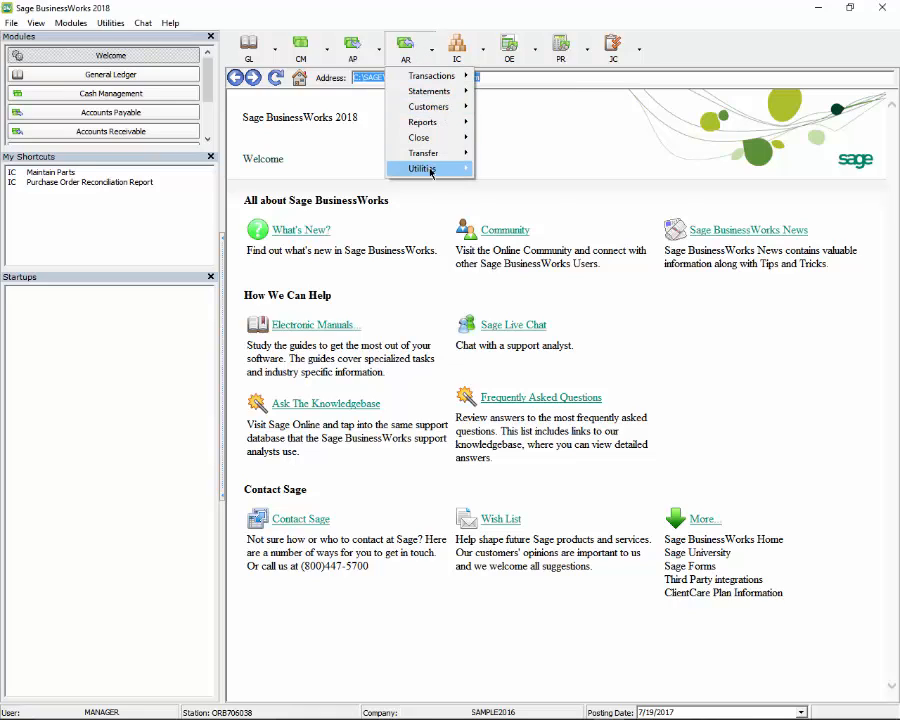
{"action": "mouse_move", "coordinate": [430, 170]}
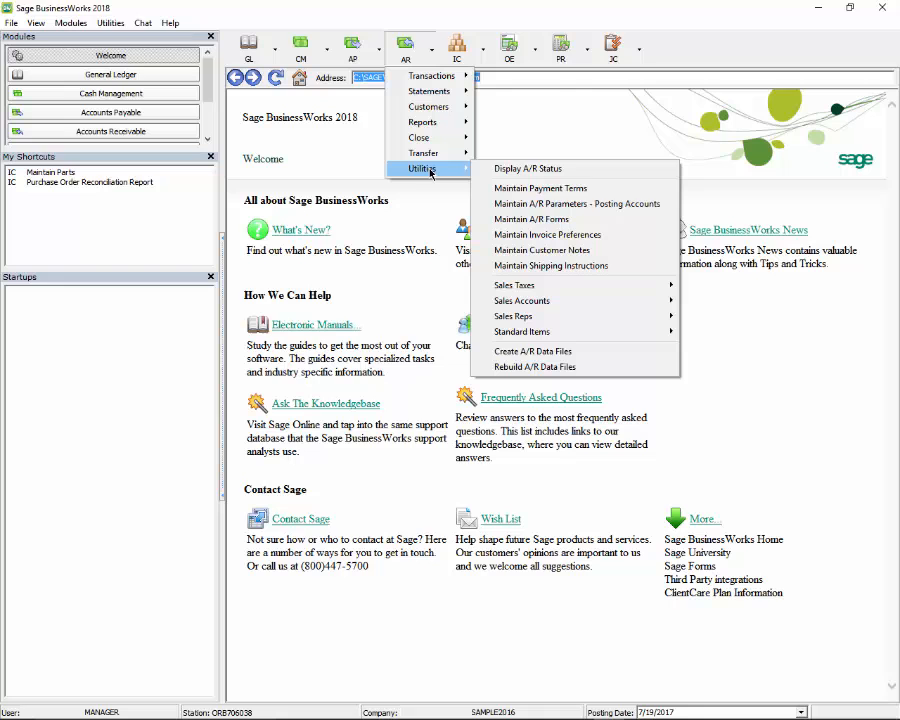
{"action": "left_click", "coordinate": [562, 204]}
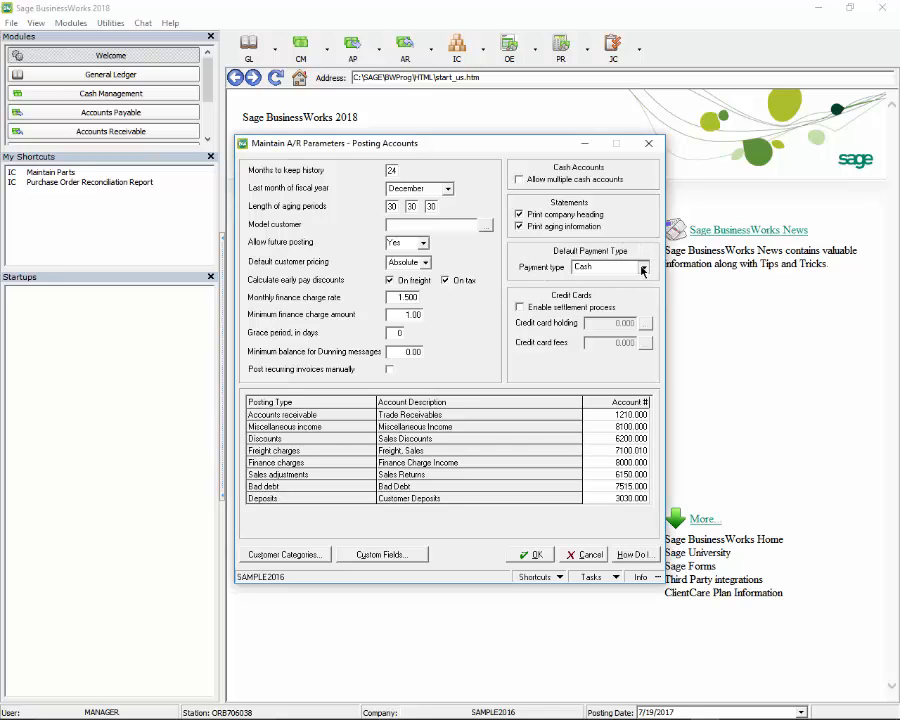
{"action": "left_click", "coordinate": [643, 268]}
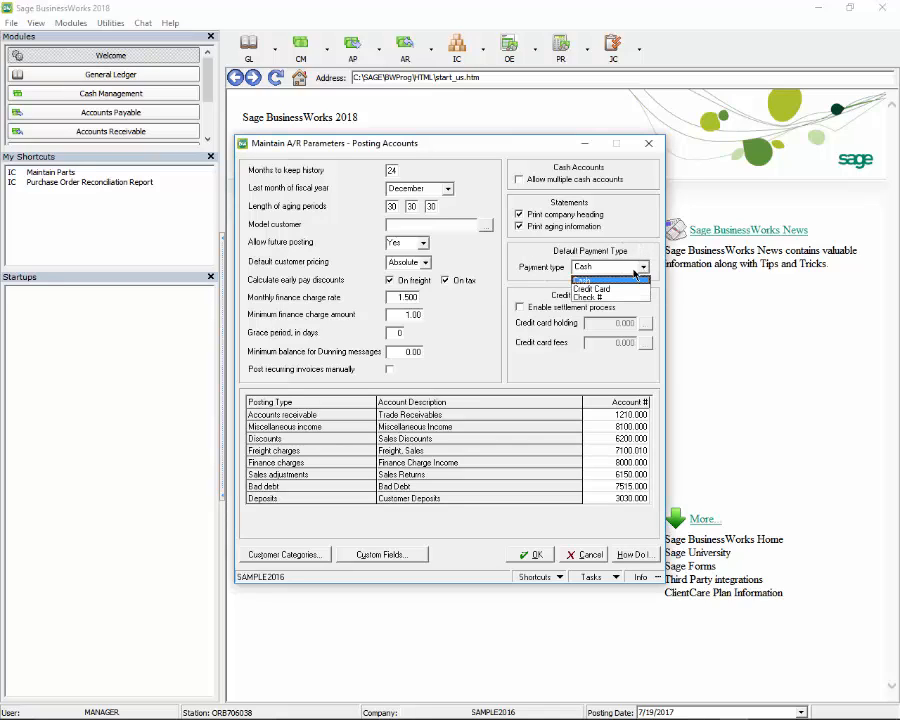
{"action": "left_click", "coordinate": [592, 298]}
{"action": "left_click", "coordinate": [530, 554]}
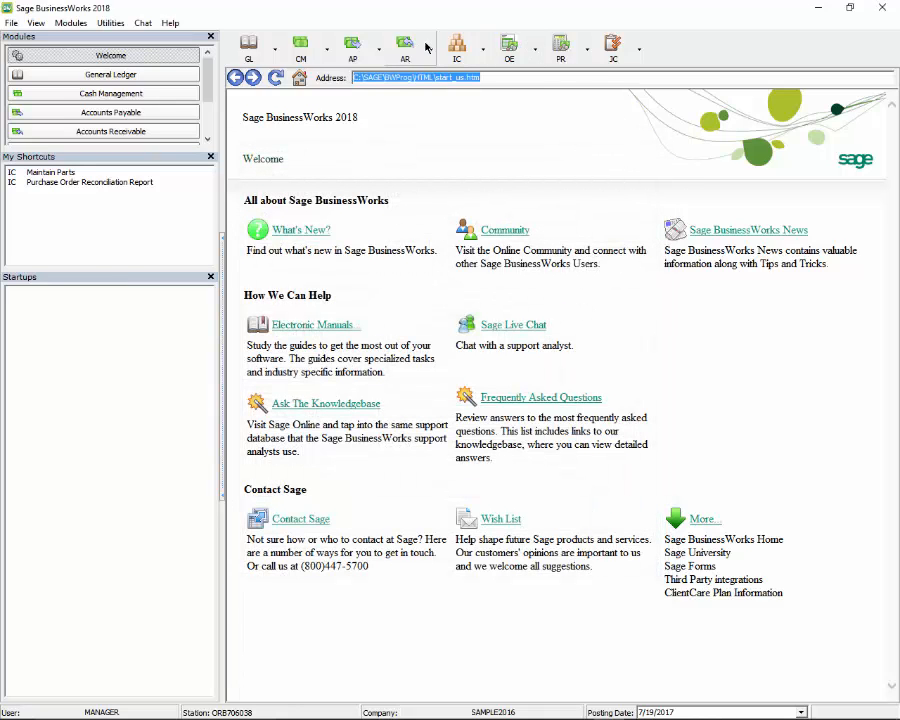
Step: Start a direct invoice in Order Entry for customer ETC (Bikes Et Cetera) and add part 1001 as a line item
{"action": "mouse_move", "coordinate": [510, 48]}
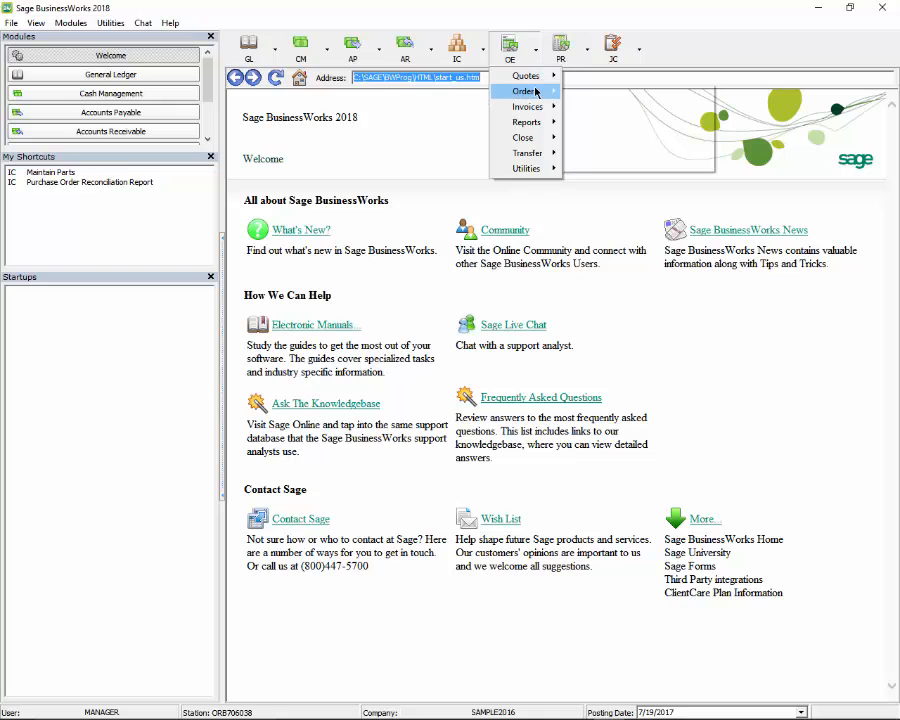
{"action": "mouse_move", "coordinate": [527, 106]}
{"action": "left_click", "coordinate": [600, 108]}
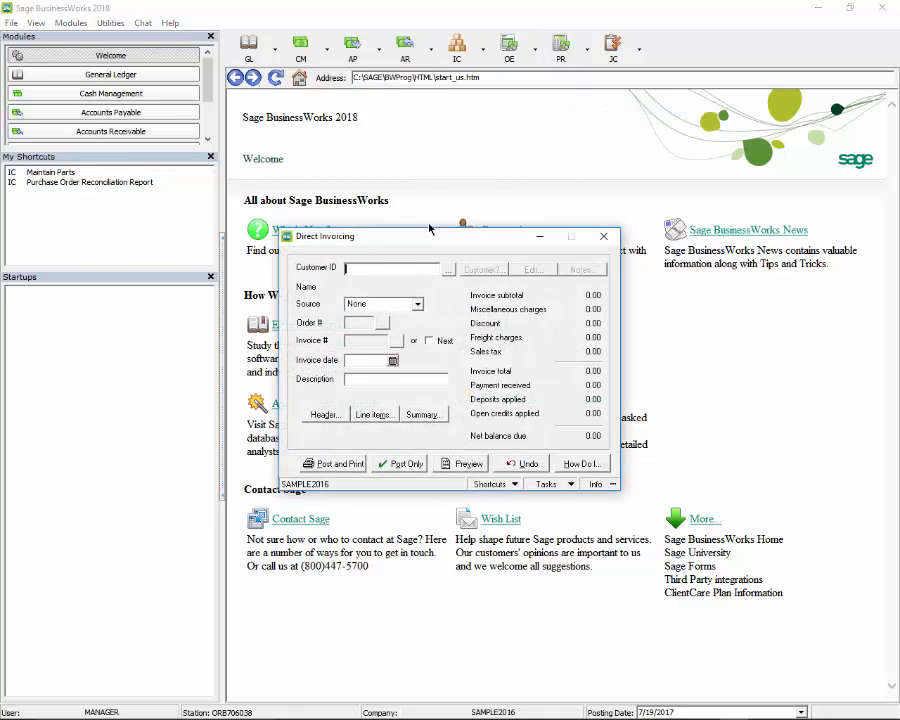
{"action": "key", "text": "Tab"}
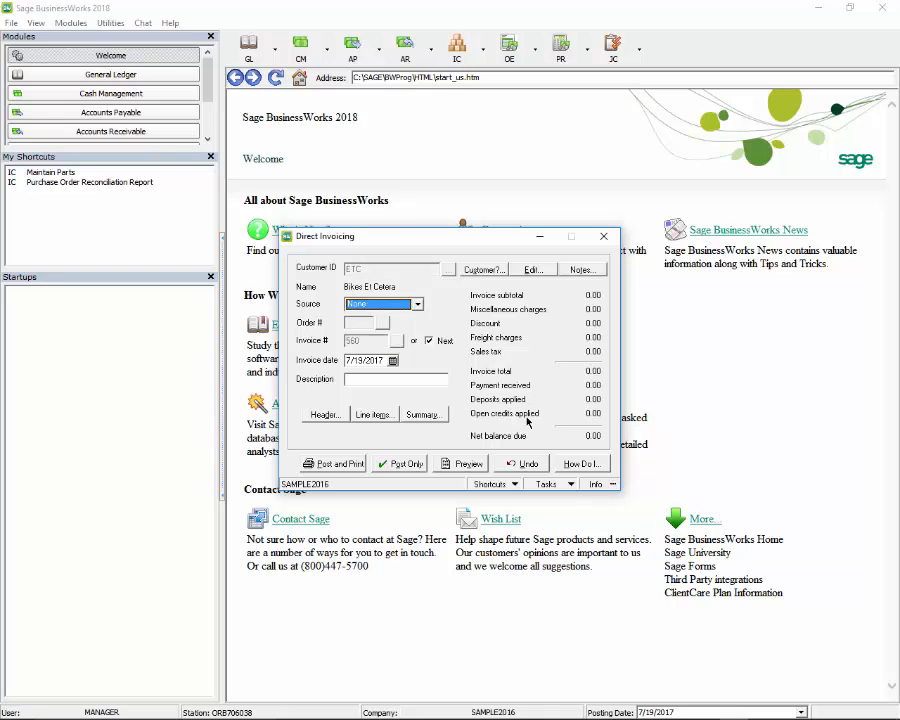
{"action": "left_click", "coordinate": [375, 414]}
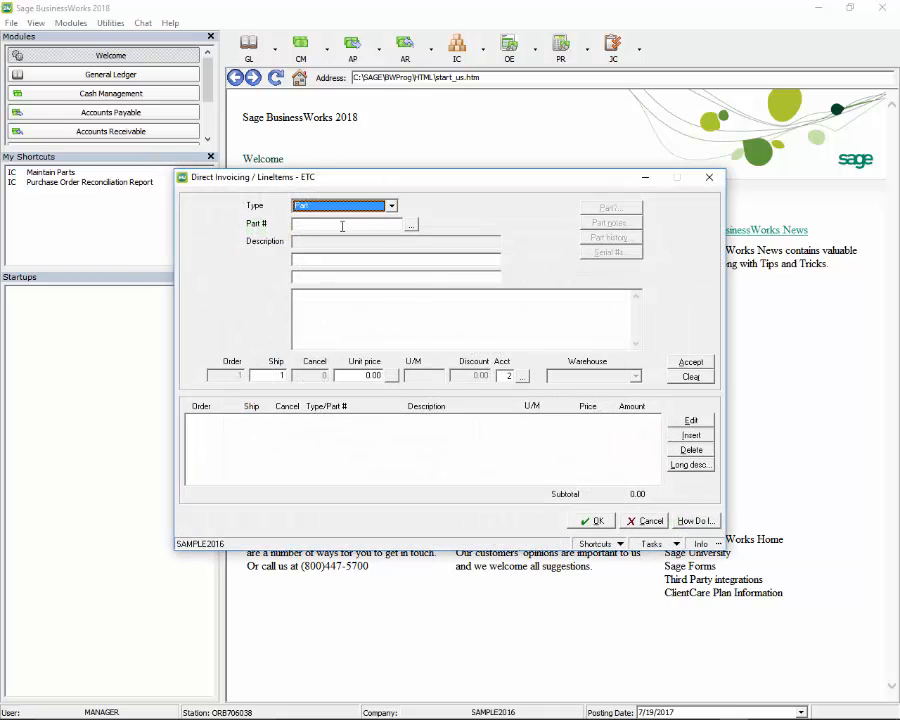
{"action": "key", "text": "Tab"}
{"action": "type", "text": "1001"}
{"action": "key", "text": "Tab"}
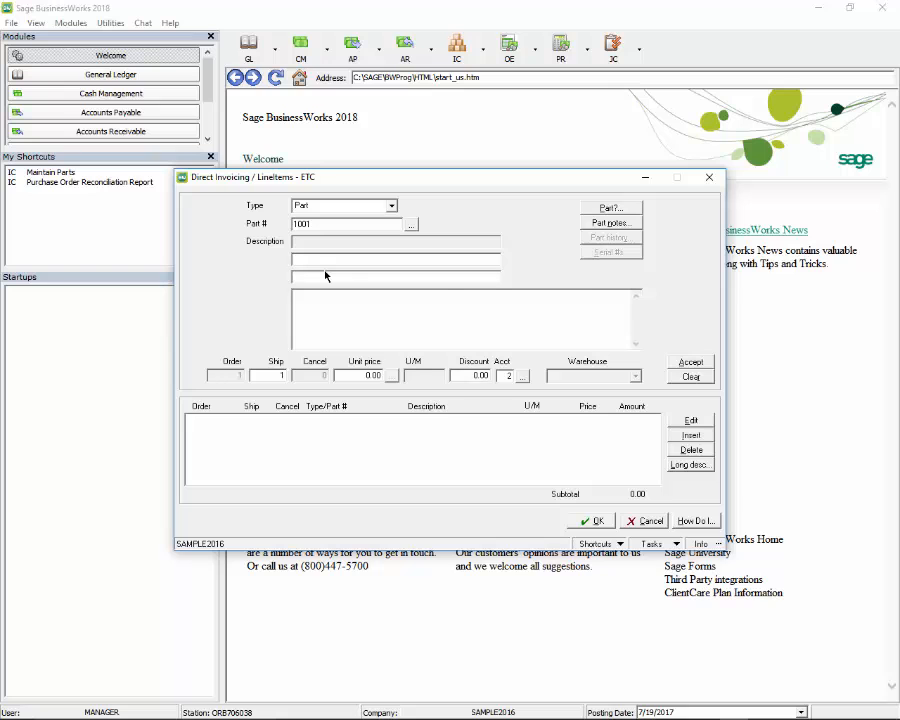
{"action": "left_click", "coordinate": [693, 364]}
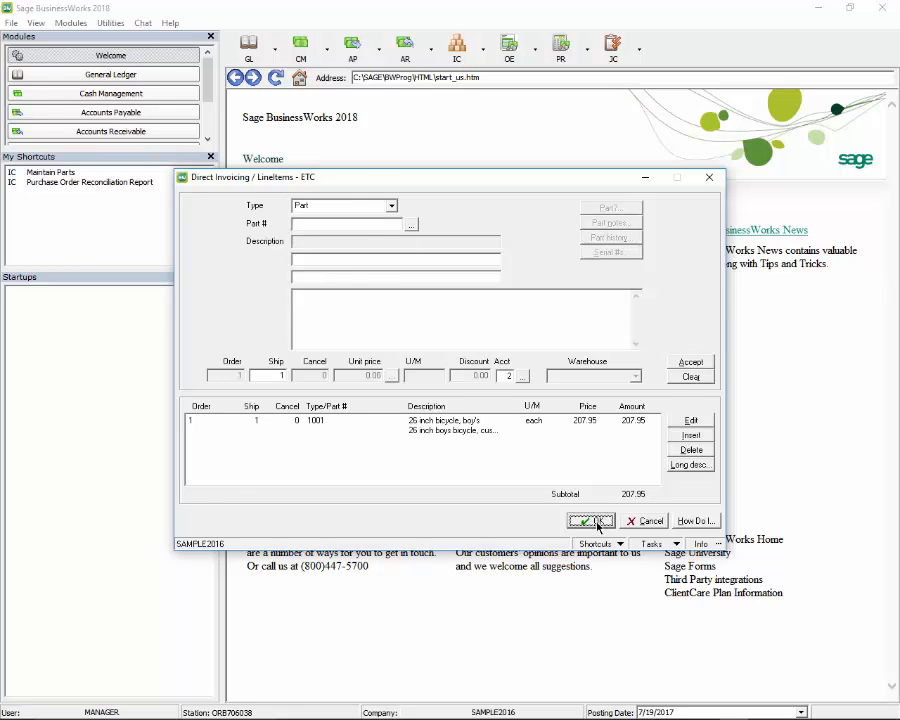
{"action": "left_click", "coordinate": [594, 520]}
Step: In the invoice summary, enter 207.95 as payments received and try the Credit card, Cash and Check # payment methods, ending on Cash
{"action": "left_click", "coordinate": [425, 414]}
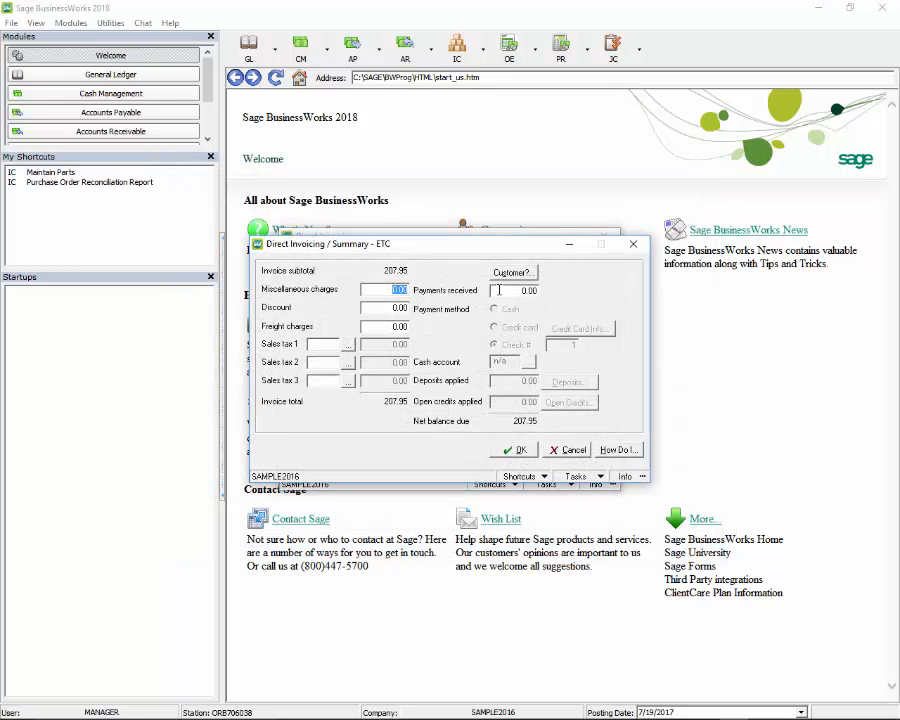
{"action": "left_click", "coordinate": [500, 290]}
{"action": "type", "text": "207.95"}
{"action": "key", "text": "Tab"}
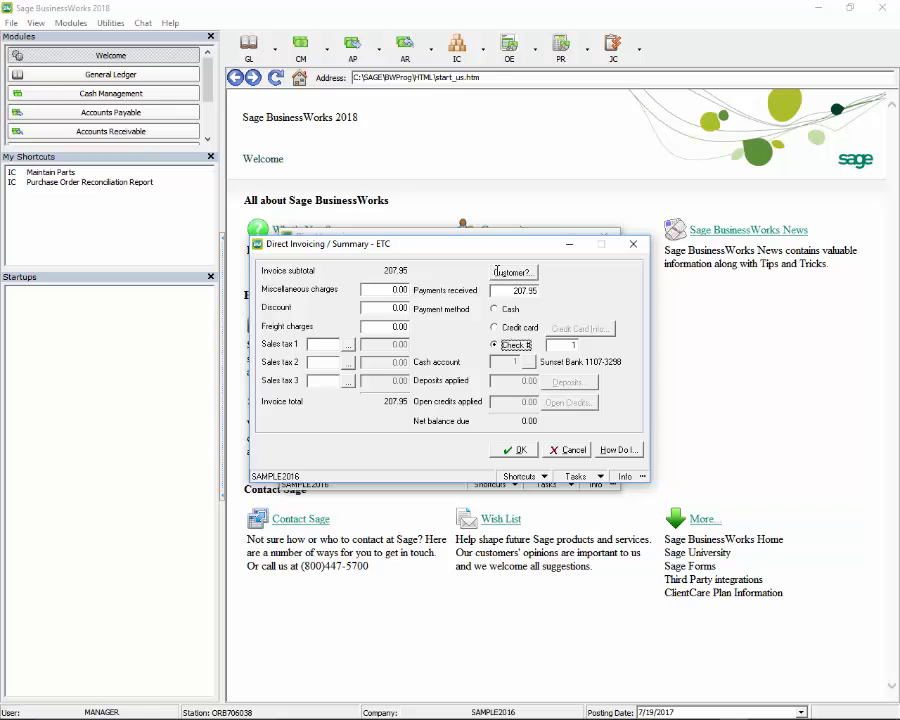
{"action": "left_click", "coordinate": [500, 327]}
{"action": "left_click", "coordinate": [494, 309]}
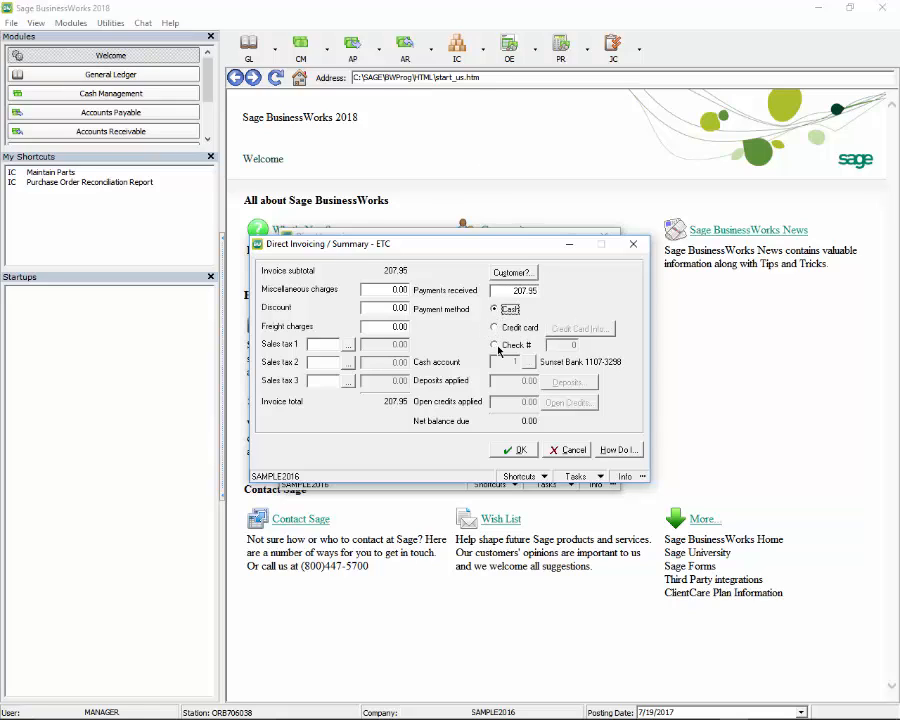
{"action": "left_click", "coordinate": [495, 345]}
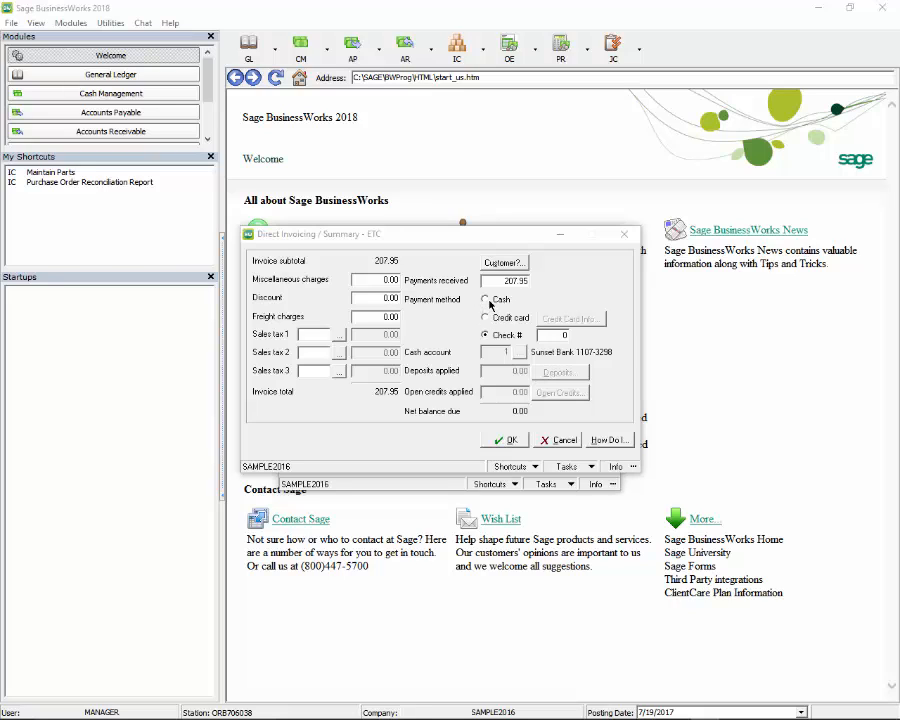
{"action": "left_click", "coordinate": [489, 302]}
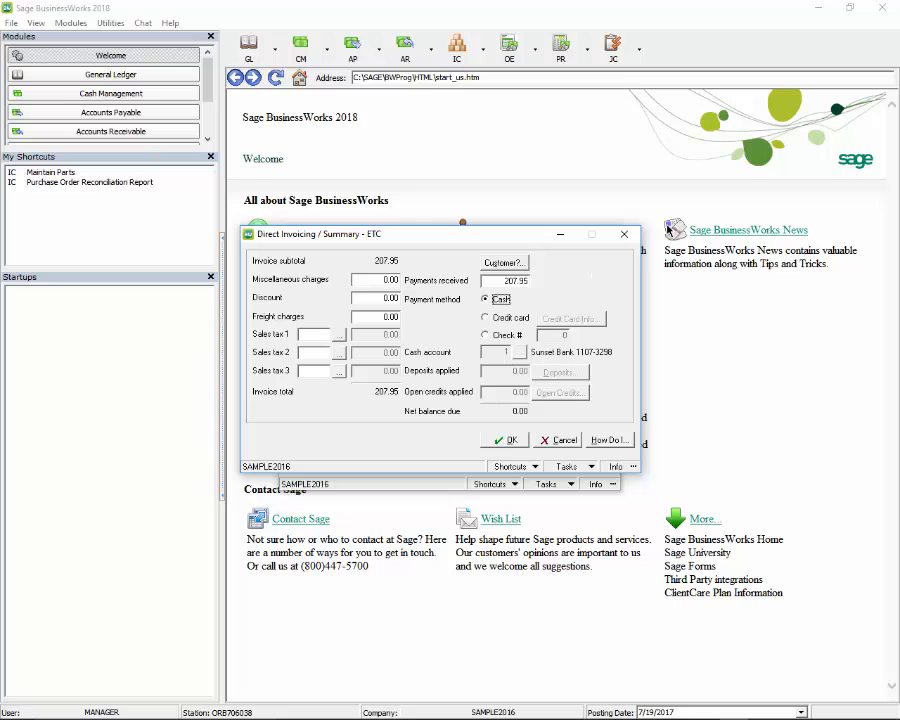
Step: Close the invoice summary and exit direct invoicing without completing the transaction
{"action": "left_click", "coordinate": [624, 234]}
{"action": "left_click", "coordinate": [608, 240]}
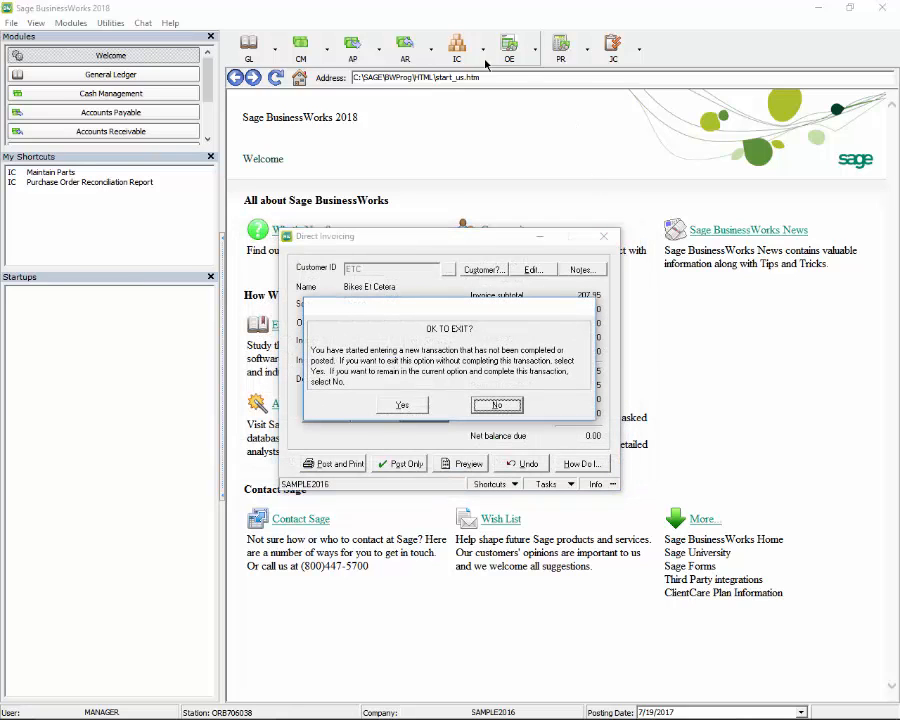
{"action": "left_click", "coordinate": [400, 405]}
Step: In the A/R Parameters - Posting Accounts, switch the default payment type to Cash, set it back to Check #, and save
{"action": "left_click", "coordinate": [403, 56]}
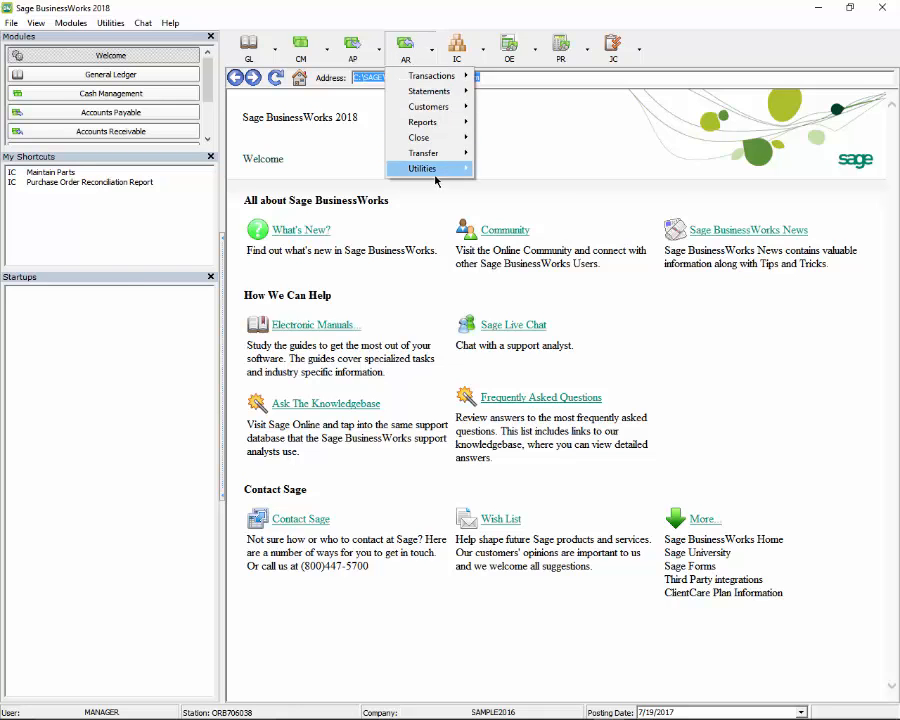
{"action": "mouse_move", "coordinate": [435, 179]}
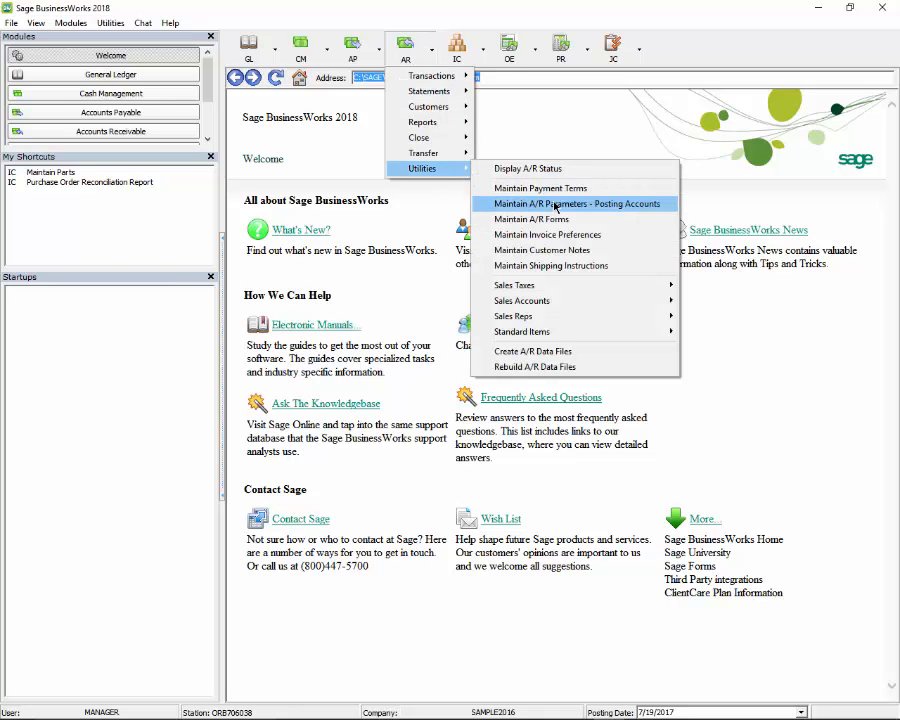
{"action": "left_click", "coordinate": [518, 203]}
{"action": "left_click", "coordinate": [610, 267]}
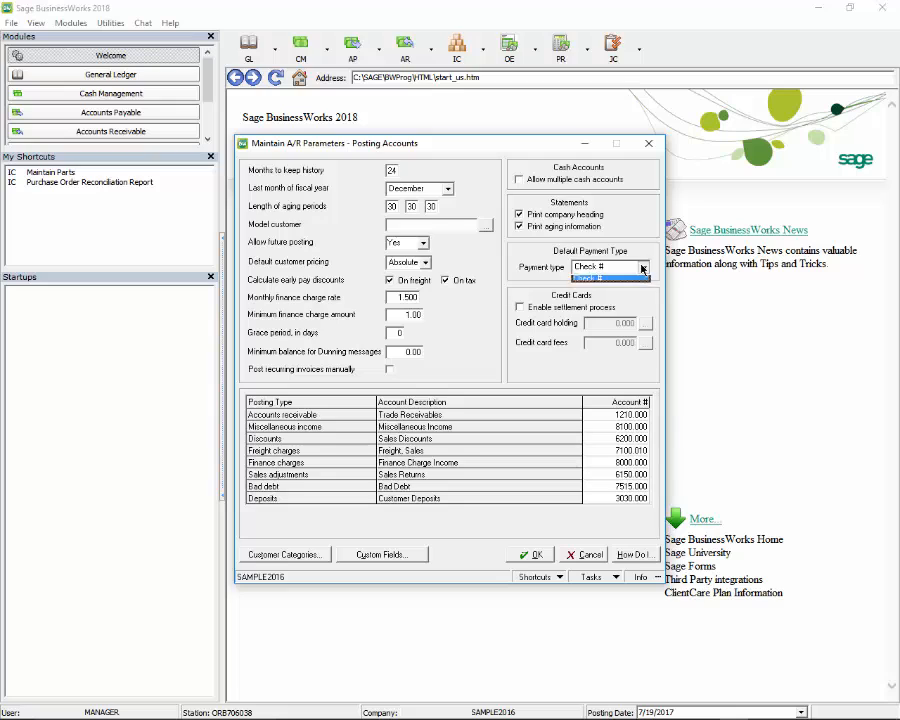
{"action": "left_click", "coordinate": [609, 280]}
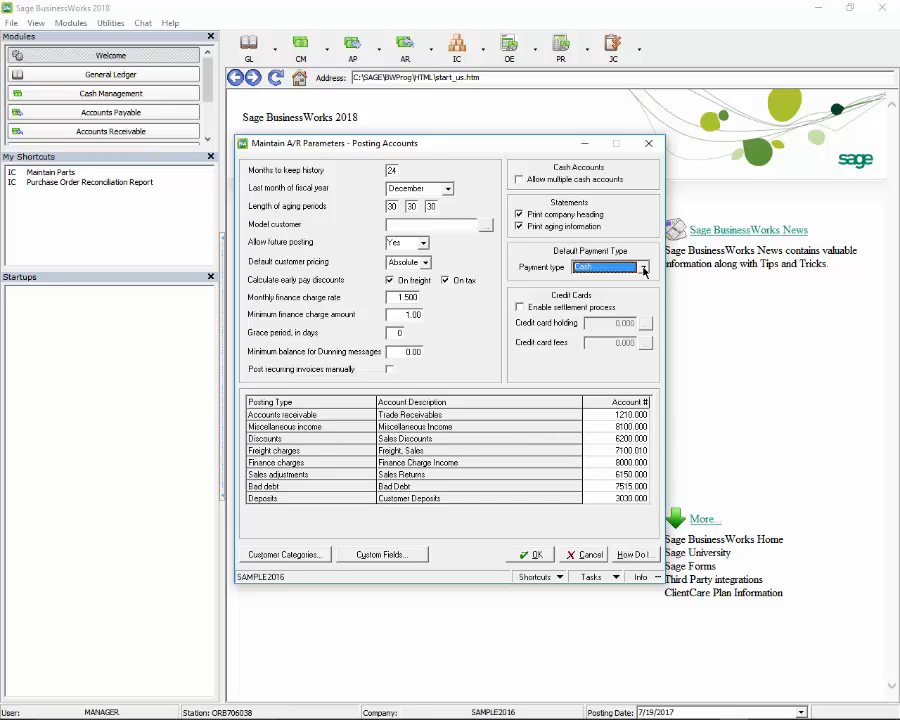
{"action": "left_click", "coordinate": [644, 268]}
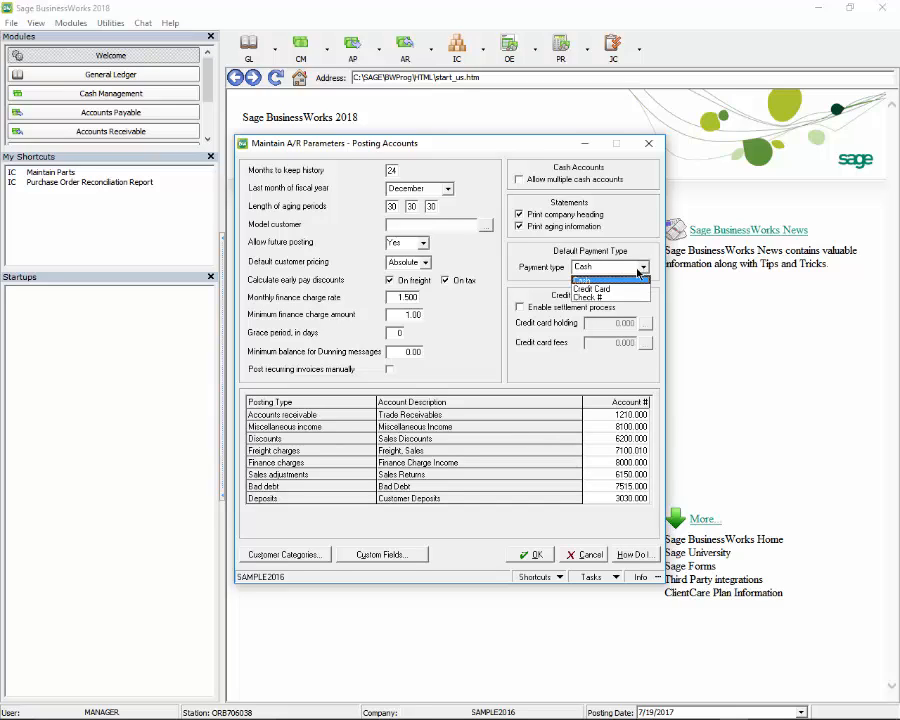
{"action": "left_click", "coordinate": [599, 298]}
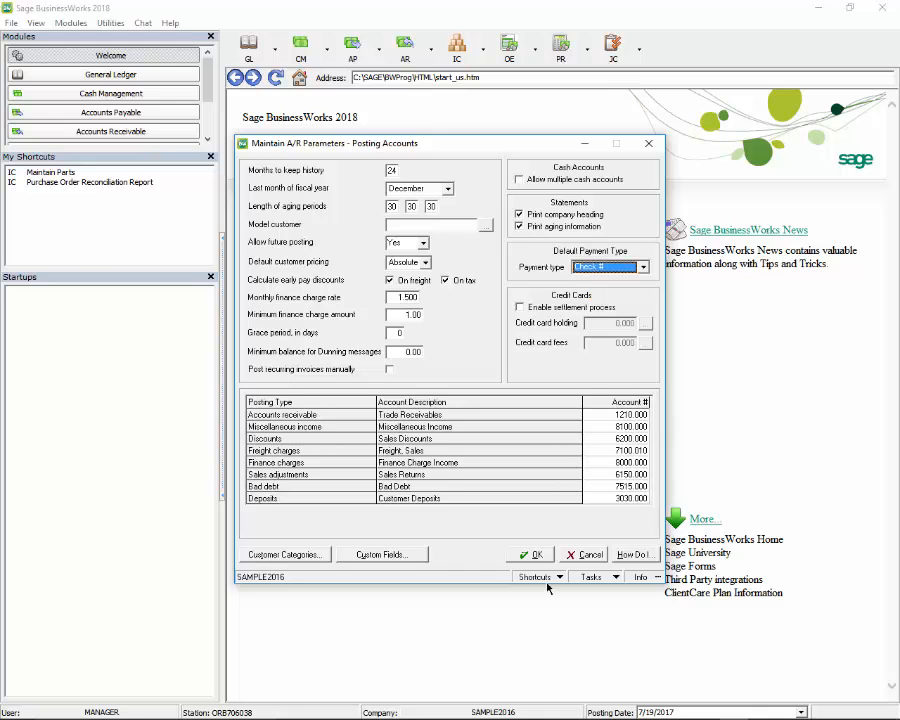
{"action": "left_click", "coordinate": [531, 554]}
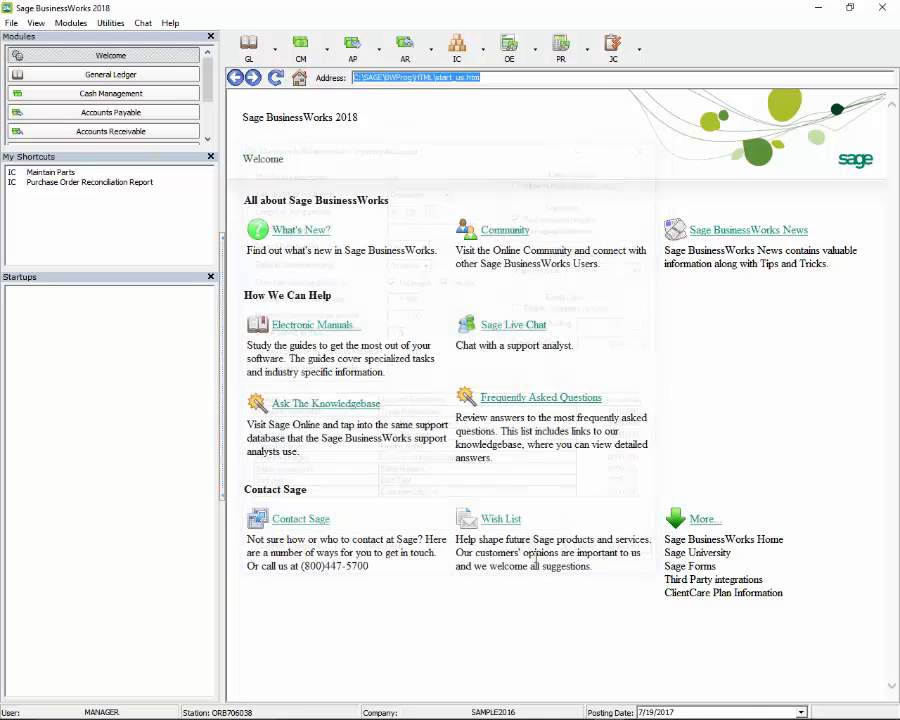
Step: Preview the Order Entry Part Sales by Customer Report for all customers, parts and invoice dates, review its layout, and close the preview
{"action": "double_click", "coordinate": [649, 13]}
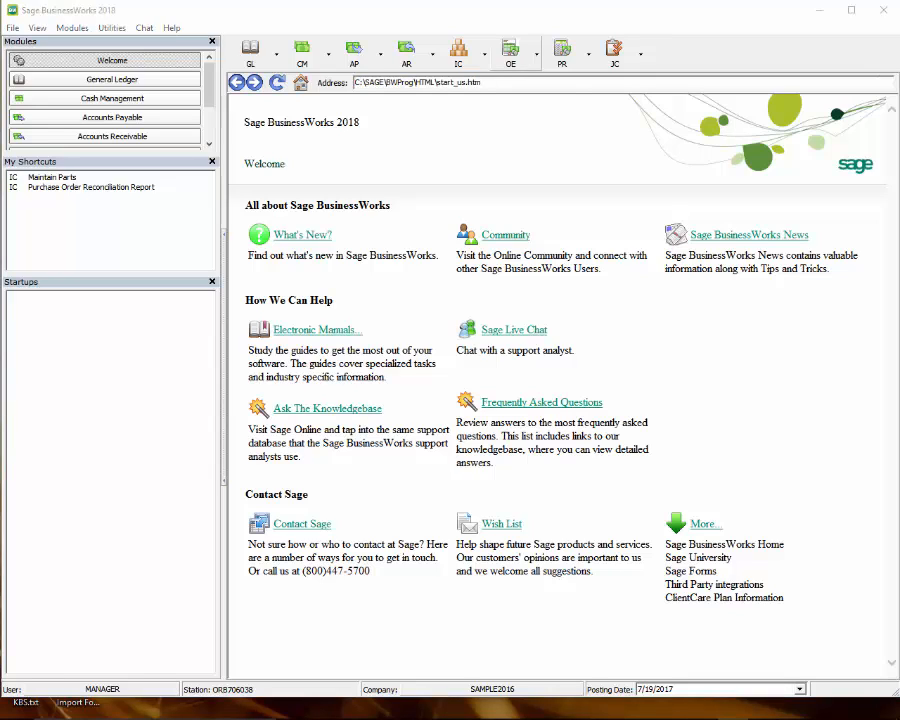
{"action": "left_click", "coordinate": [512, 54]}
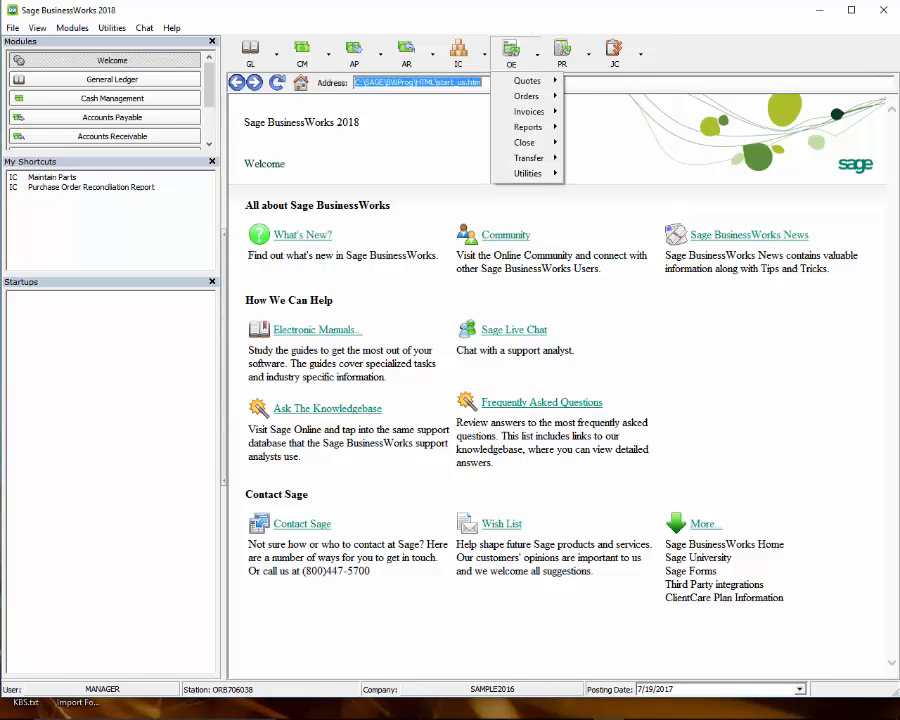
{"action": "mouse_move", "coordinate": [528, 127]}
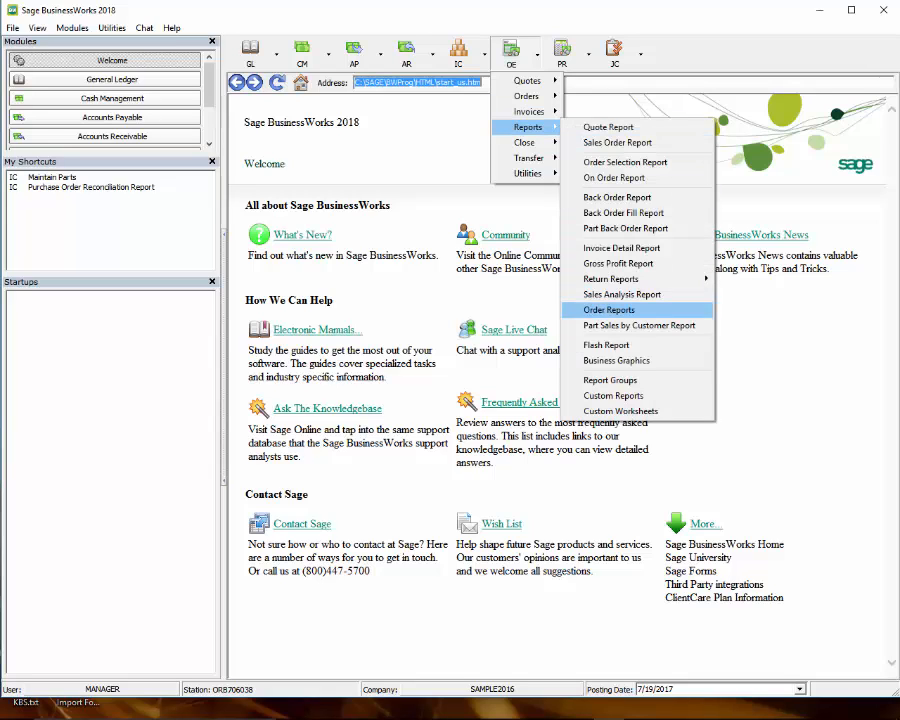
{"action": "left_click", "coordinate": [640, 325]}
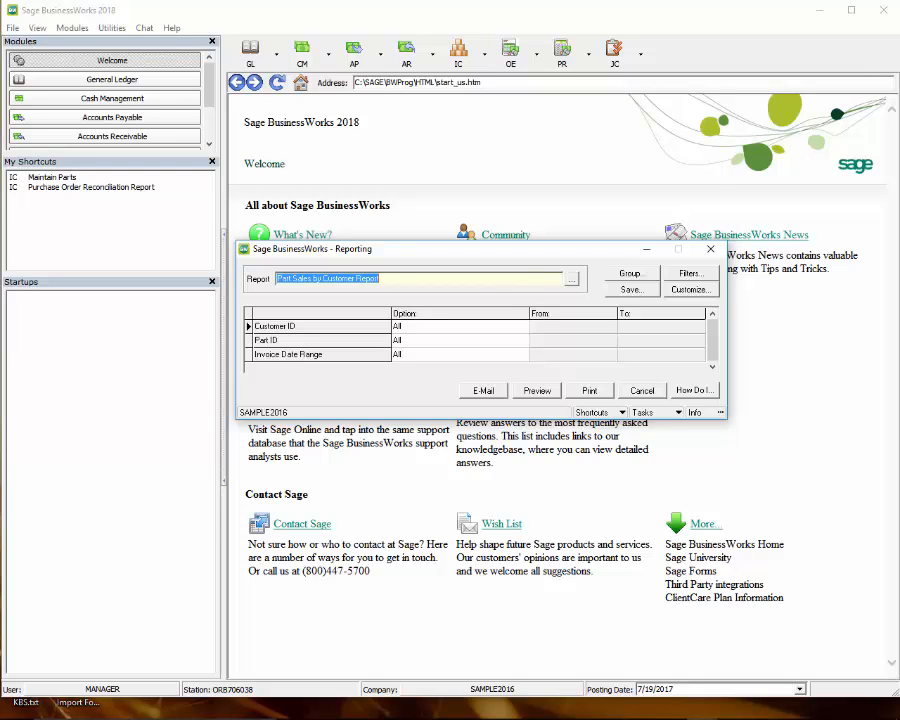
{"action": "left_click", "coordinate": [537, 390]}
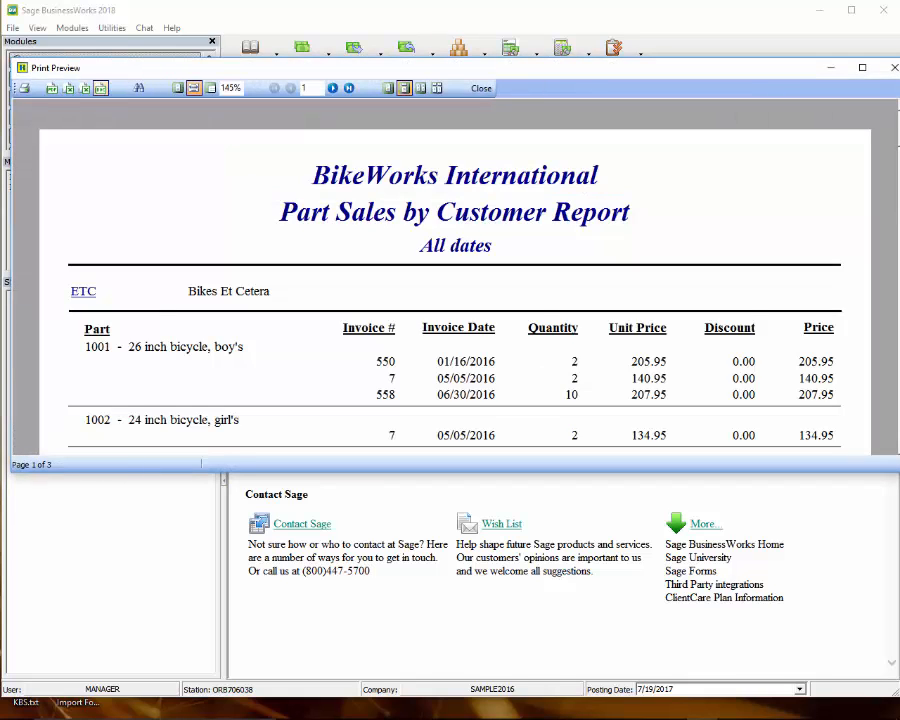
{"action": "left_click", "coordinate": [101, 89]}
{"action": "left_click", "coordinate": [481, 89]}
Step: Choose the XLS Part Sales by Customer Report and preview it for all customers, parts and invoice dates
{"action": "left_click", "coordinate": [572, 280]}
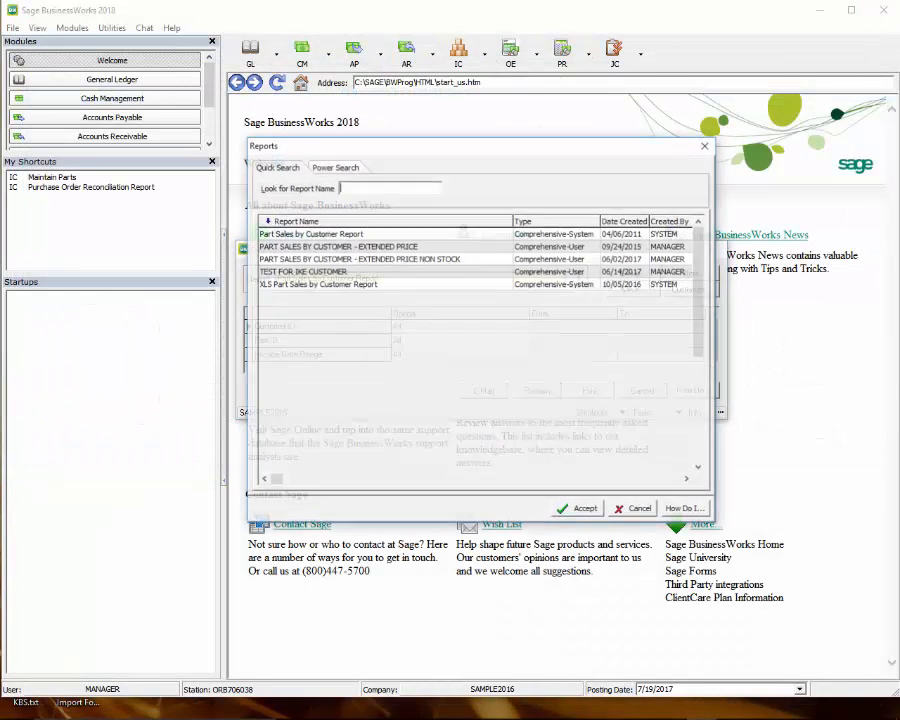
{"action": "left_click", "coordinate": [400, 284]}
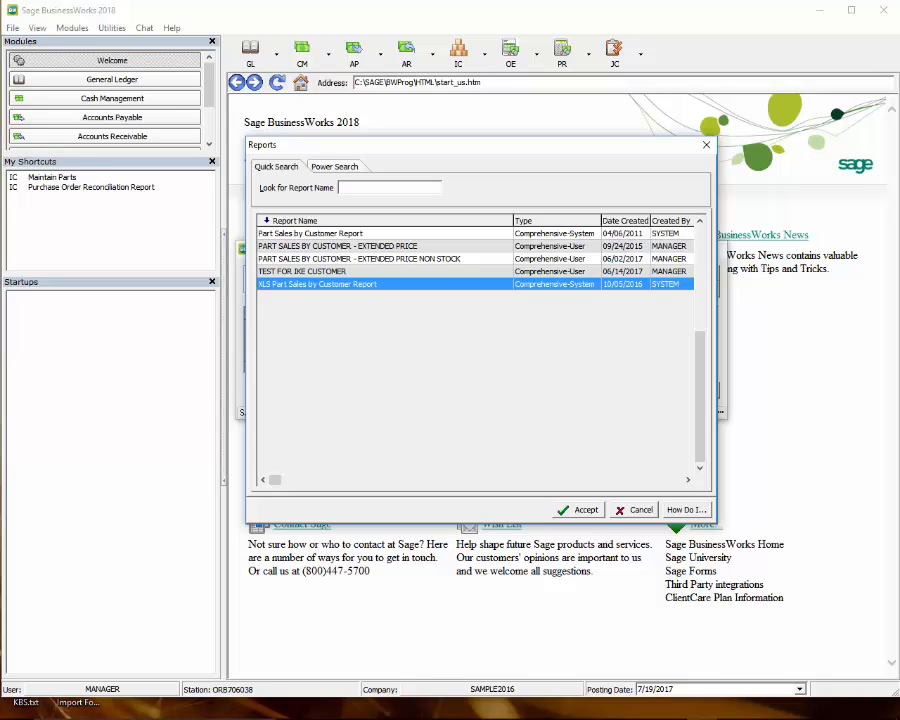
{"action": "left_click", "coordinate": [579, 510]}
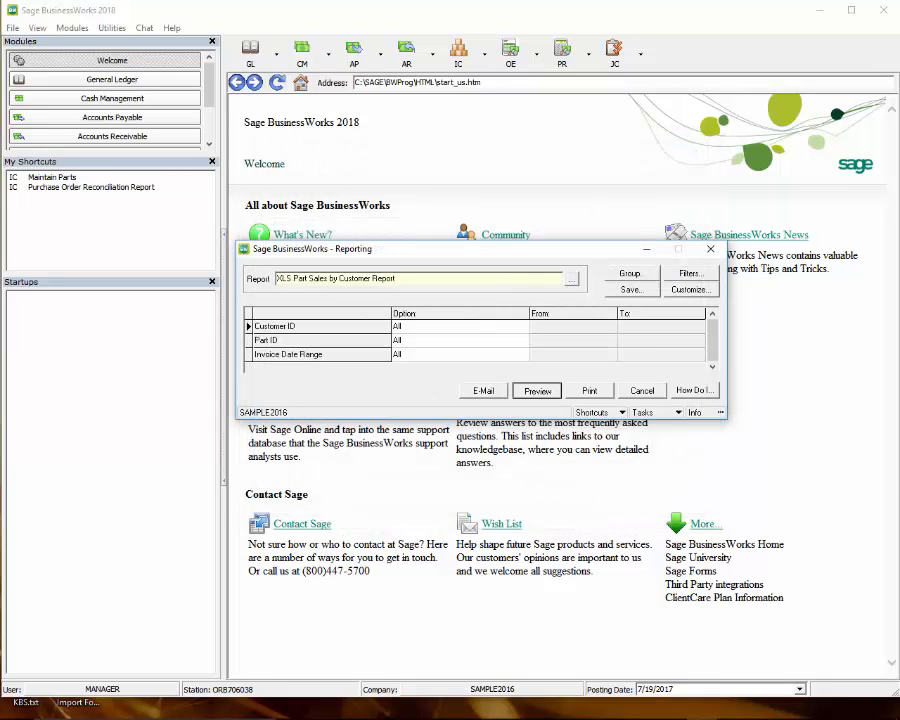
{"action": "left_click", "coordinate": [537, 390]}
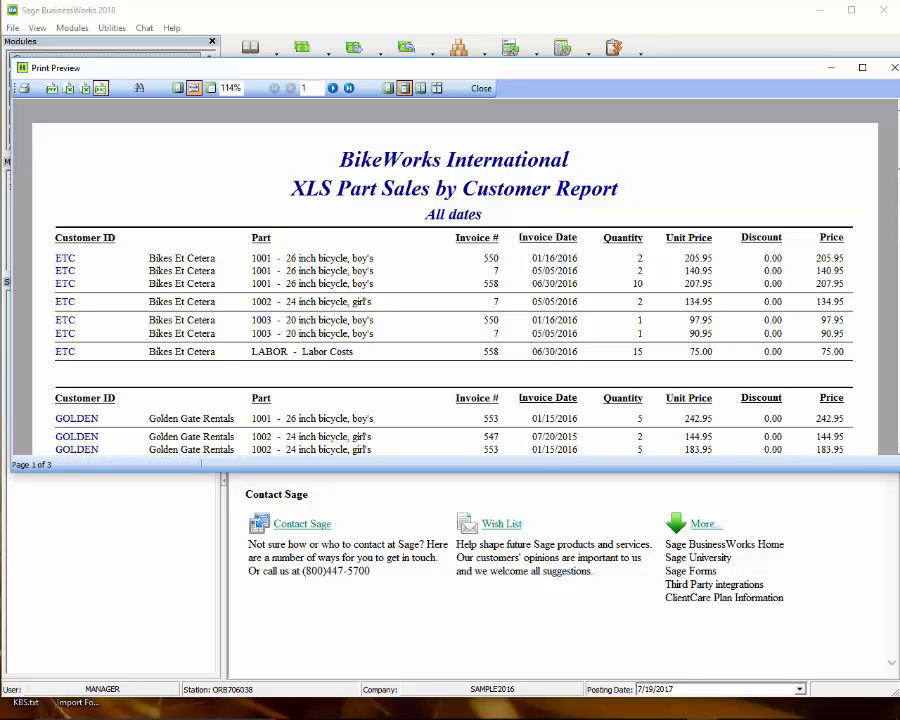
Step: Export the XLS Part Sales by Customer Report to Excel, highlight the part column for review, and close the workbook
{"action": "left_click", "coordinate": [85, 88]}
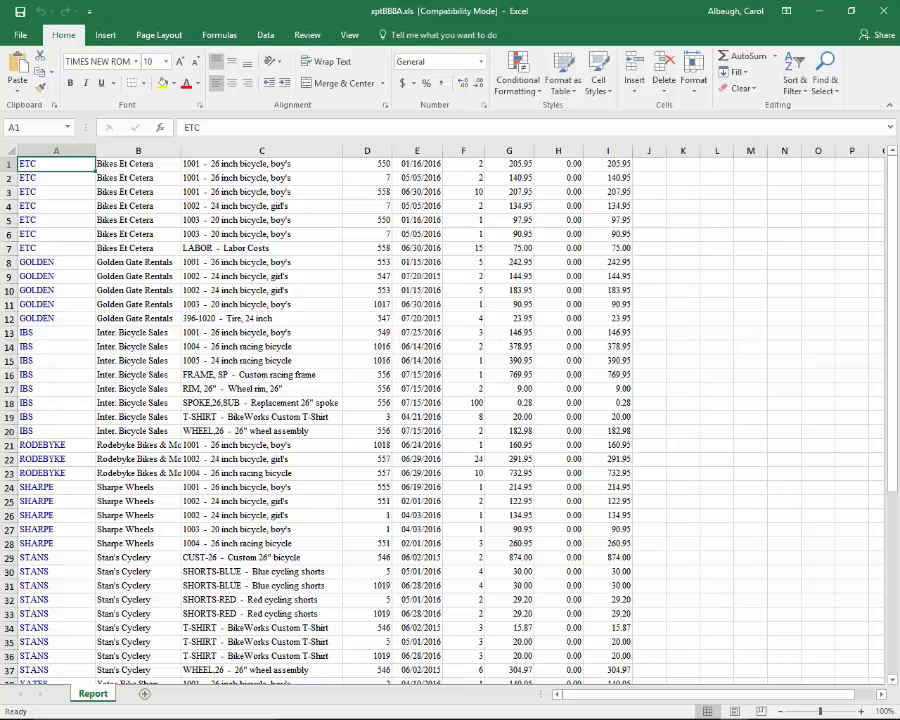
{"action": "left_click", "coordinate": [262, 151]}
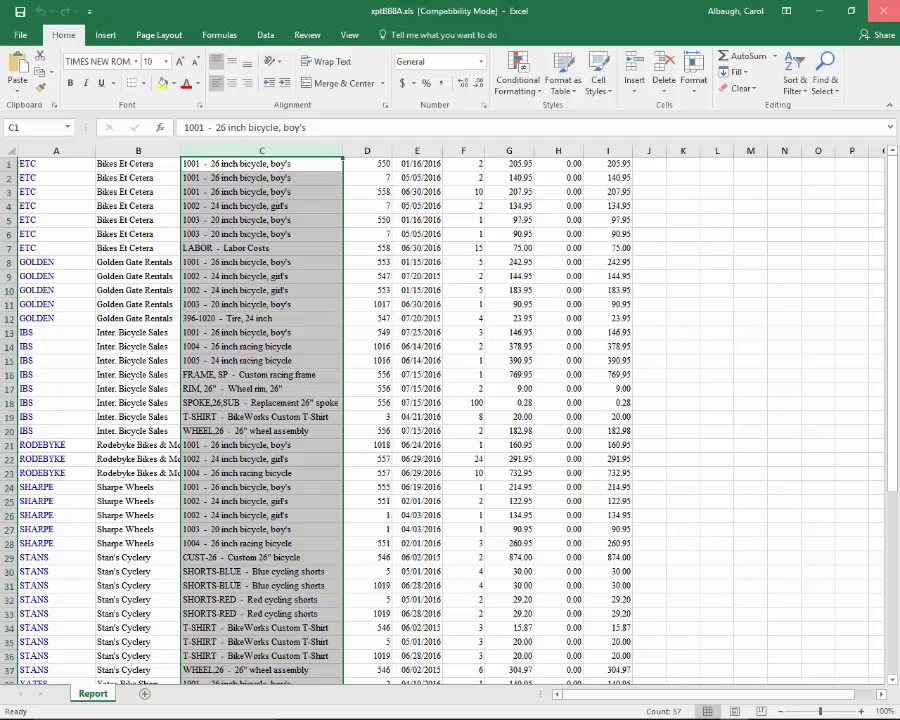
{"action": "left_click", "coordinate": [883, 11]}
{"action": "left_click_drag", "start_coordinate": [474, 249], "coordinate": [470, 226]}
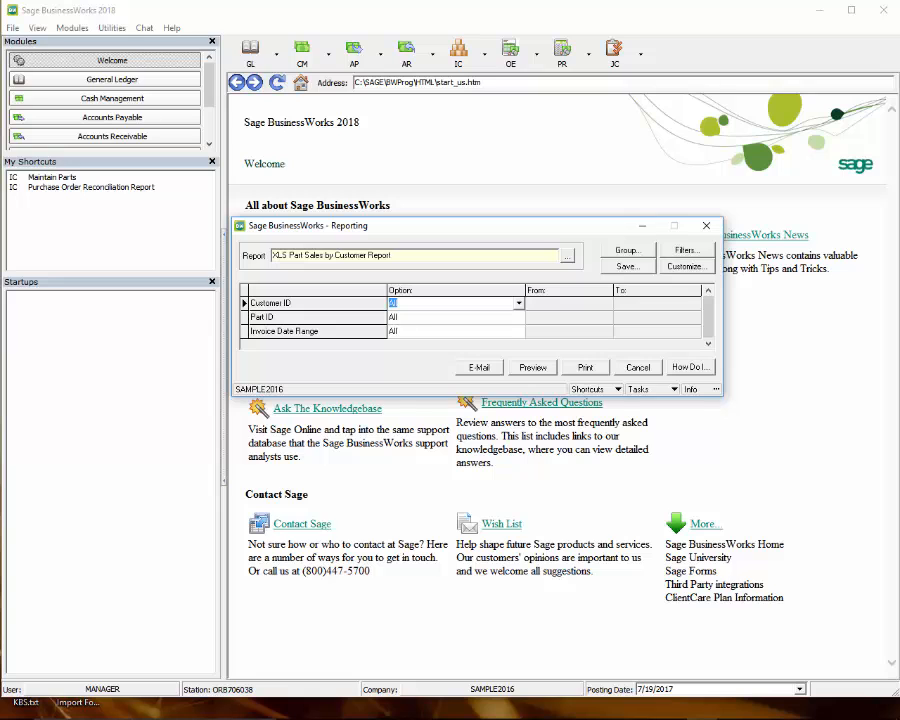
Step: Select the standard Part Sales by Customer Report, switch back to the XLS Part Sales by Customer Report, and close the reporting window
{"action": "left_click", "coordinate": [568, 257]}
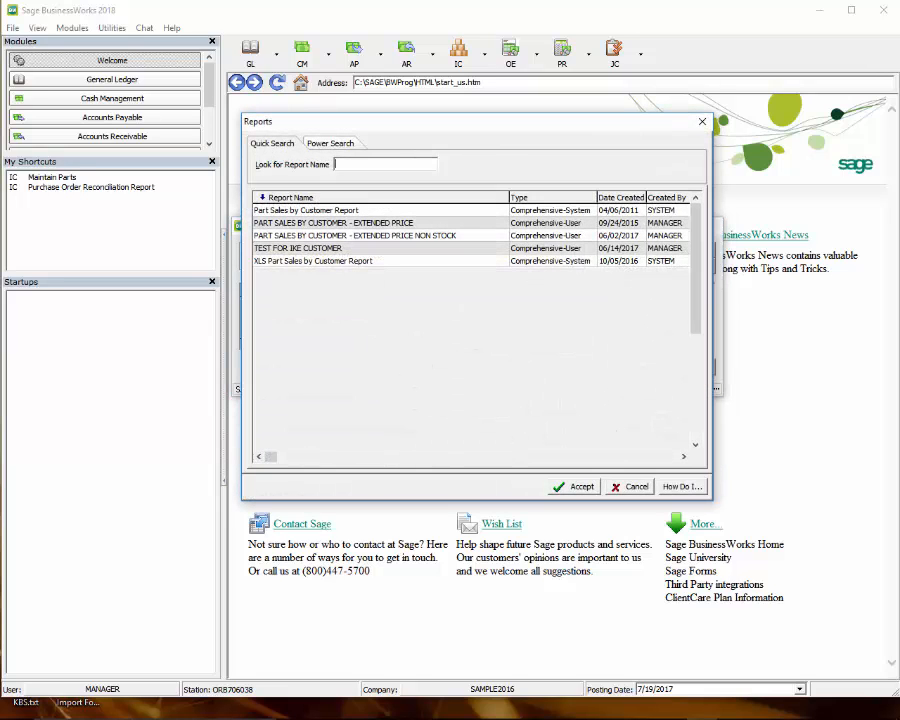
{"action": "left_click", "coordinate": [340, 210]}
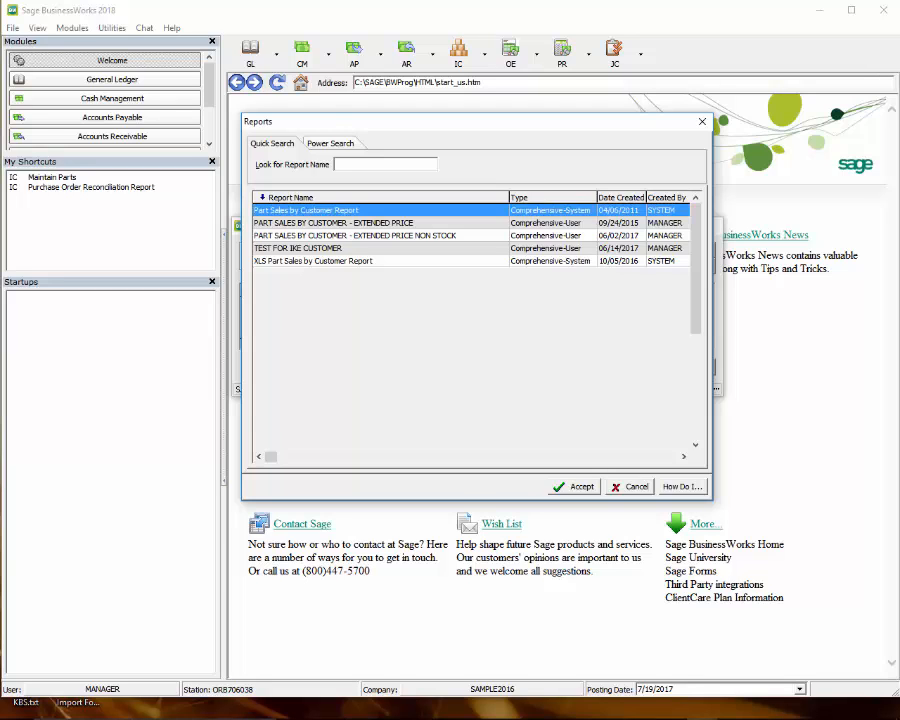
{"action": "key", "text": "Return"}
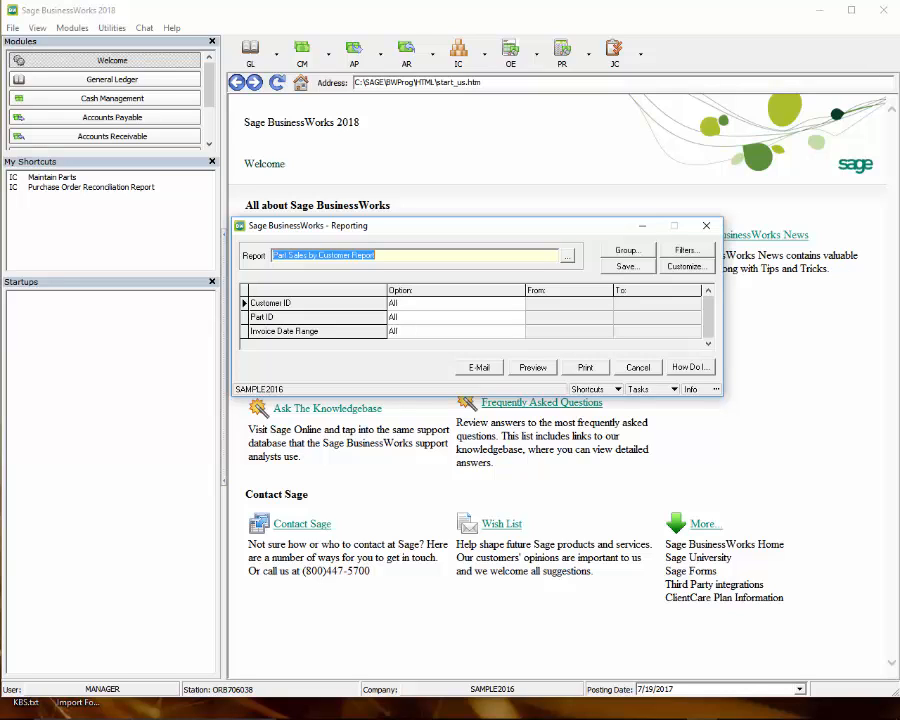
{"action": "left_click", "coordinate": [567, 256]}
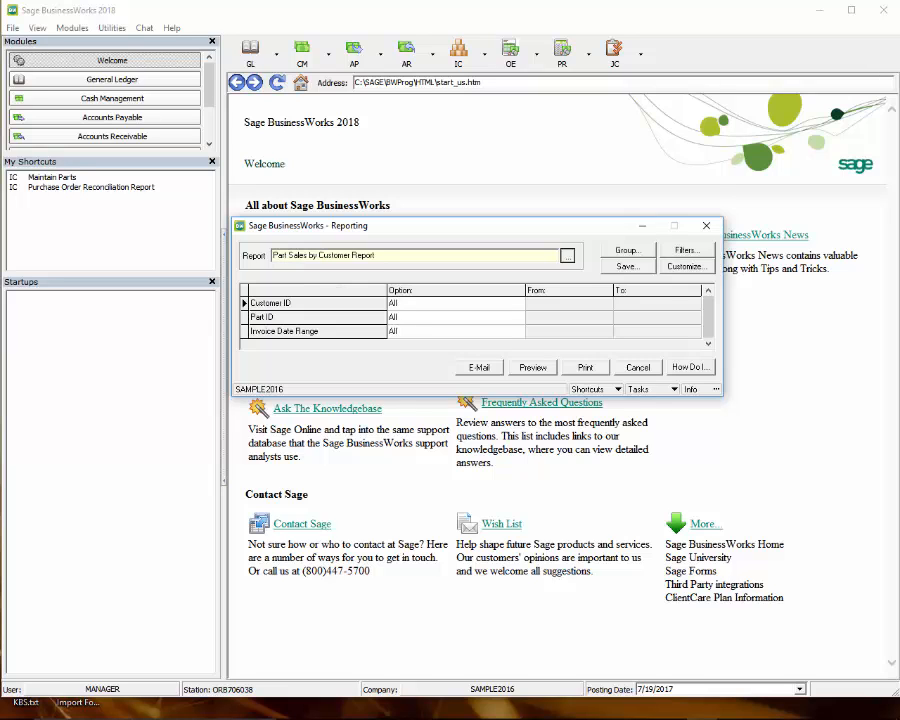
{"action": "left_click", "coordinate": [330, 261]}
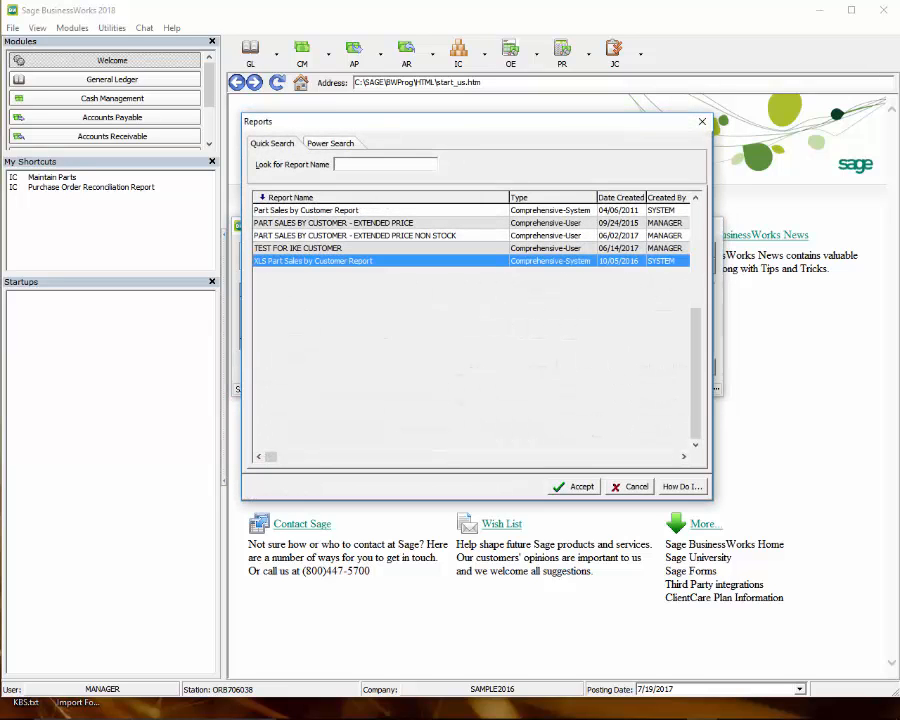
{"action": "left_click", "coordinate": [574, 487]}
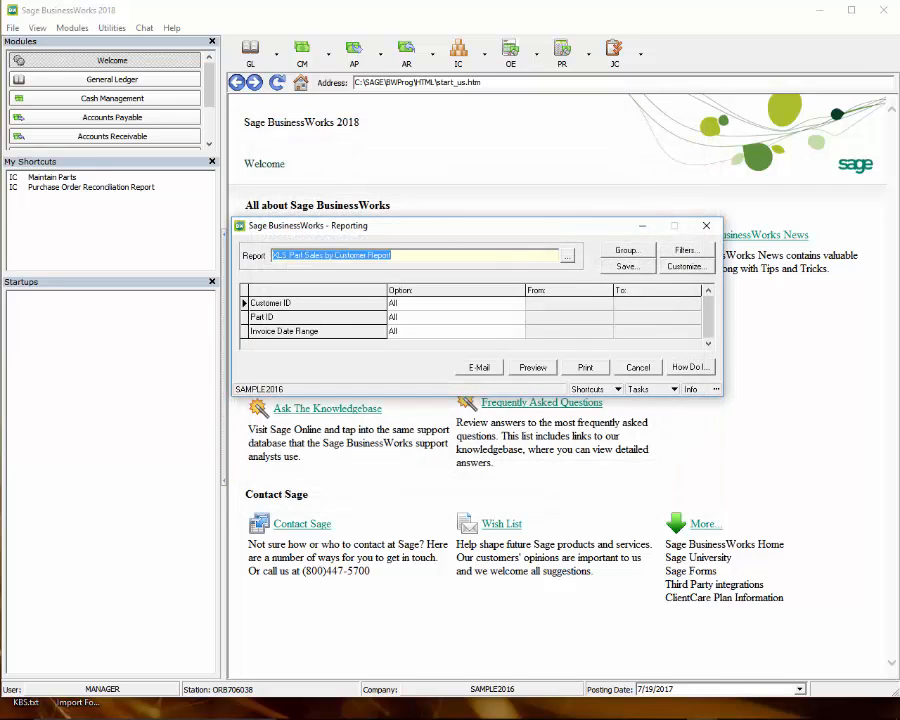
{"action": "left_click_drag", "start_coordinate": [560, 226], "coordinate": [564, 205]}
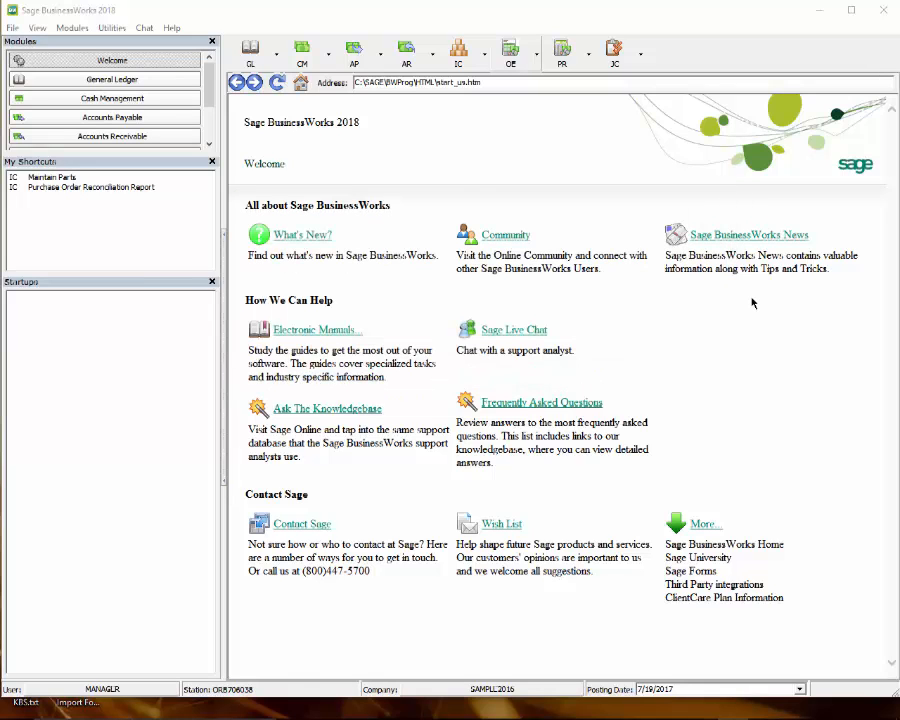
Step: Open the Order Entry Gross Profit Report and choose its XLS Gross Profit Report version
{"action": "left_click", "coordinate": [511, 53]}
{"action": "mouse_move", "coordinate": [528, 127]}
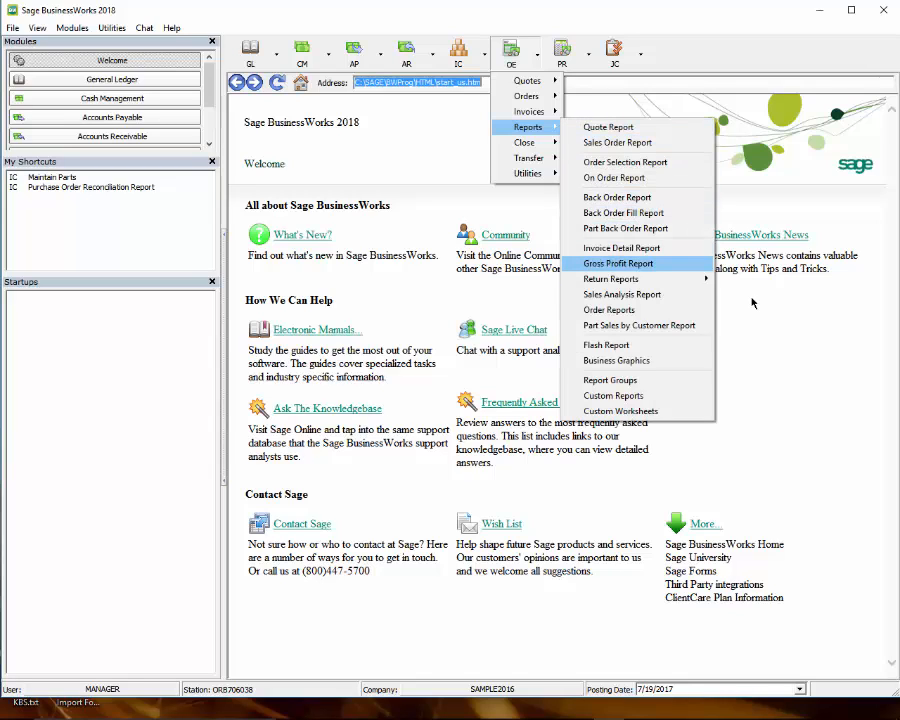
{"action": "left_click", "coordinate": [618, 263]}
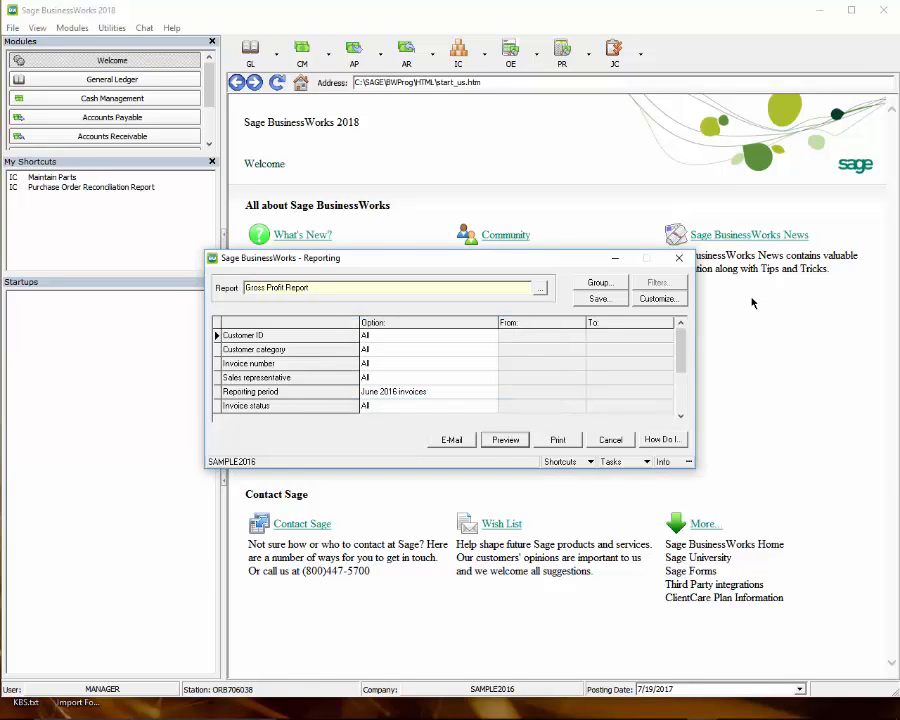
{"action": "key", "text": "Return"}
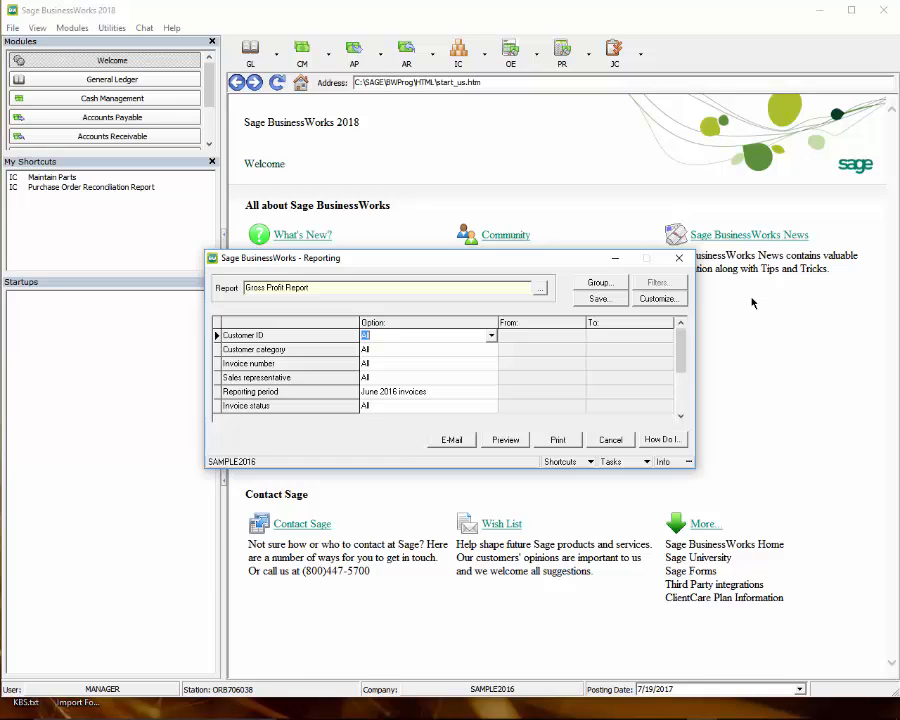
{"action": "key", "text": "shift+Tab"}
{"action": "key", "text": "Return"}
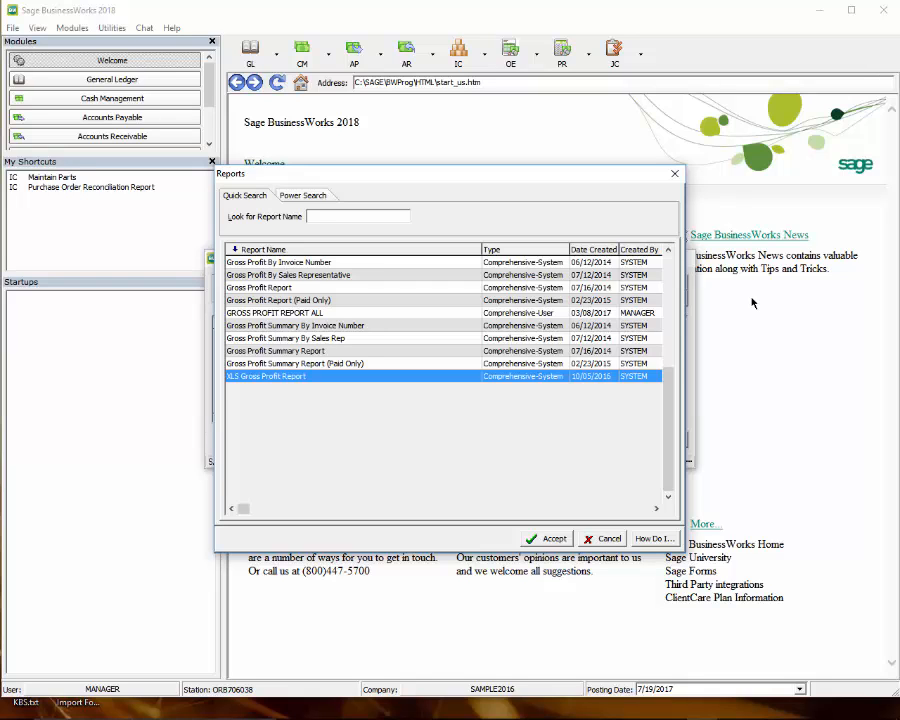
{"action": "key", "text": "Return"}
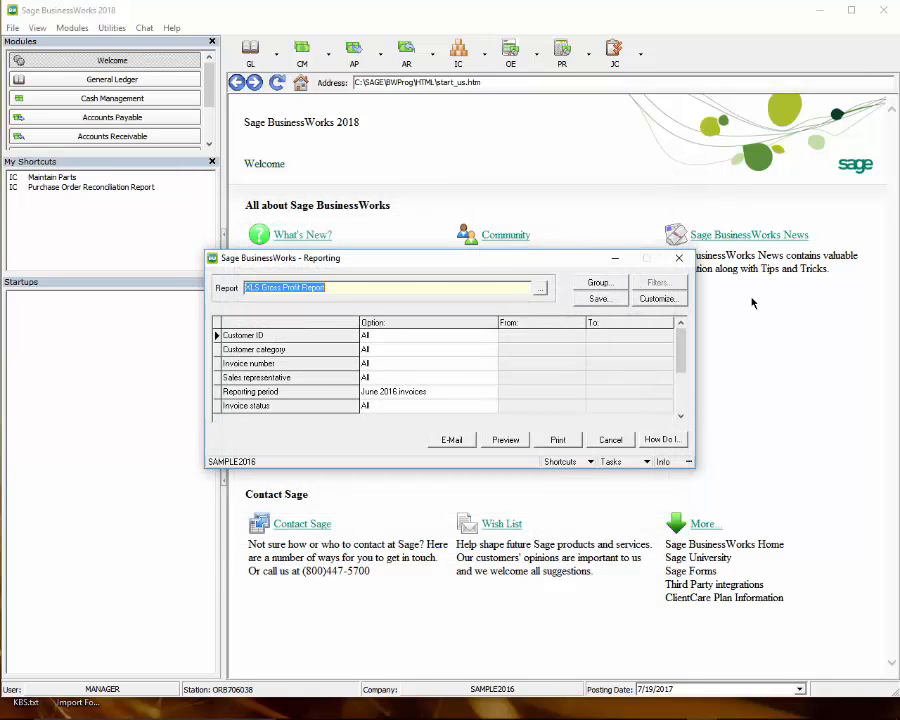
Step: Export the XLS Gross Profit Report for June 2016 invoices to Excel and highlight the invoice number, customer and part columns in turn
{"action": "key", "text": "Return"}
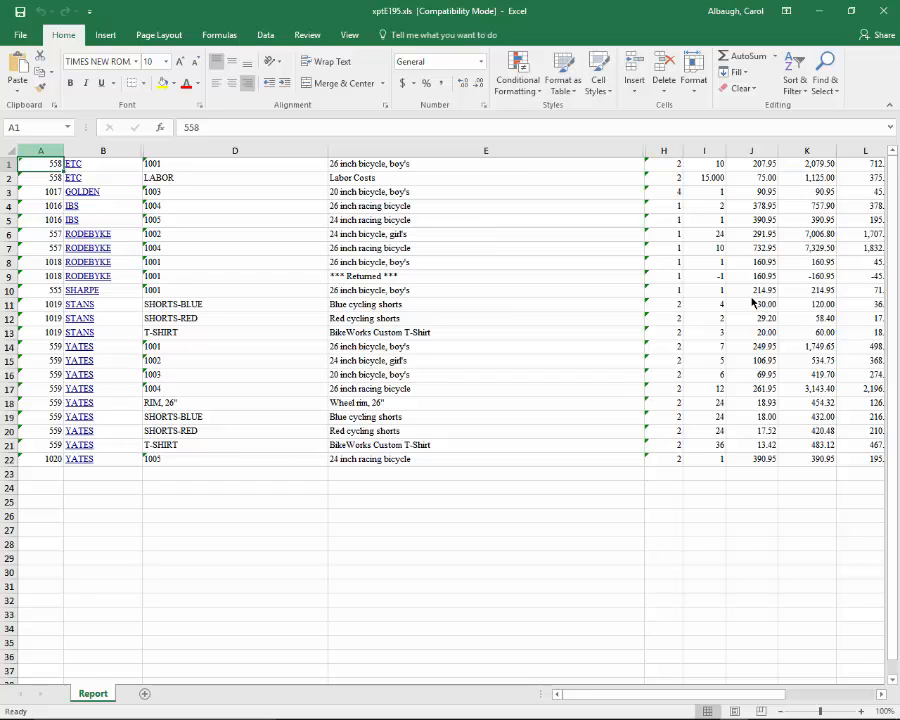
{"action": "key", "text": "ctrl+space"}
{"action": "key", "text": "Right"}
{"action": "key", "text": "ctrl+space"}
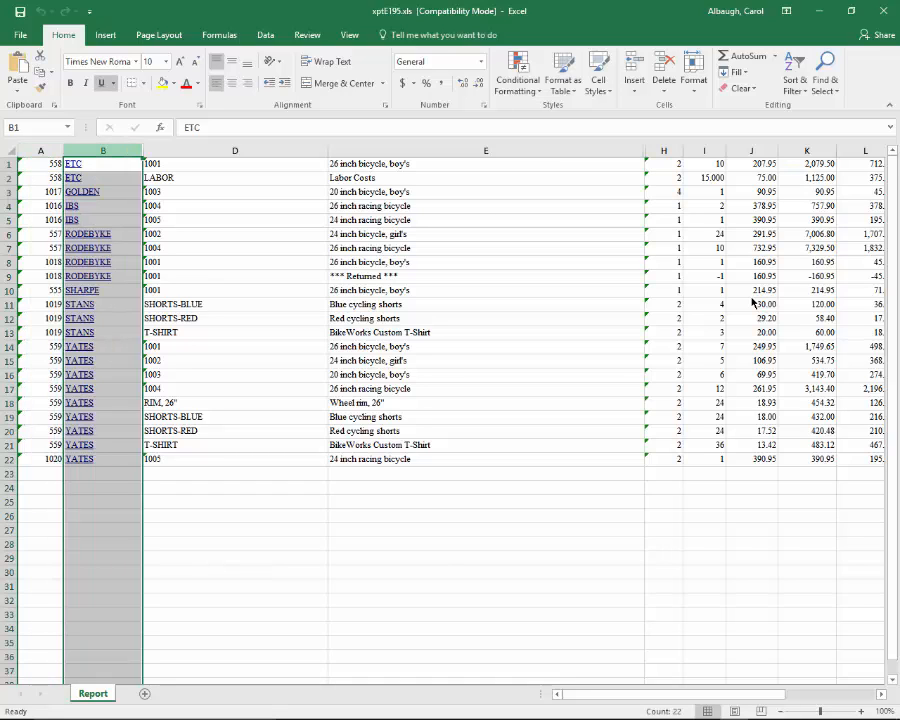
{"action": "key", "text": "Right"}
{"action": "key", "text": "ctrl+space"}
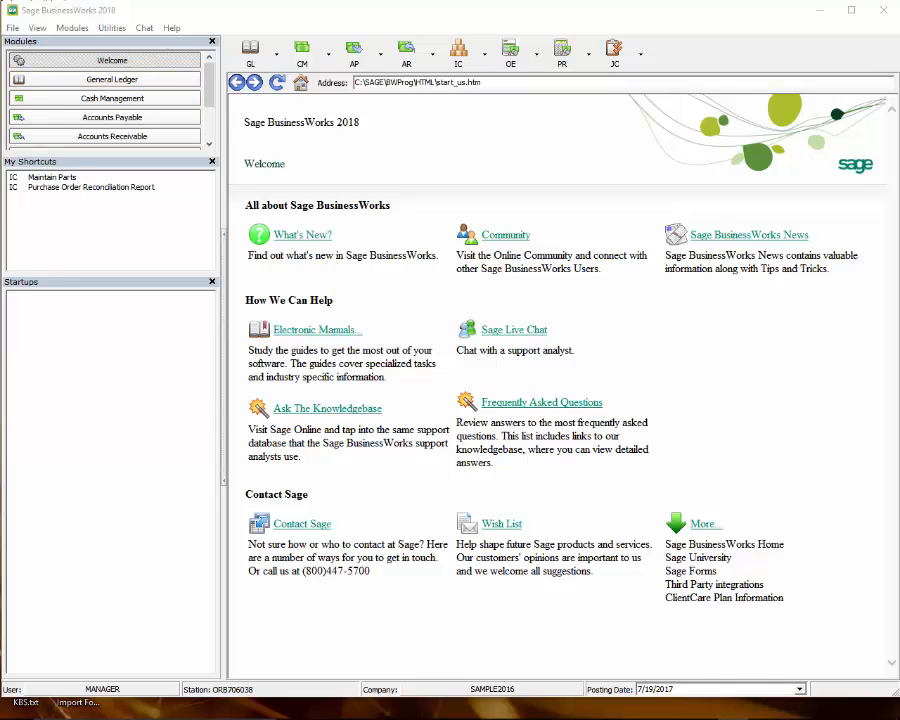
Step: Start an enhancement suggestion e-mail from the web support options and place the cursor in the message body above the signature
{"action": "left_click", "coordinate": [173, 28]}
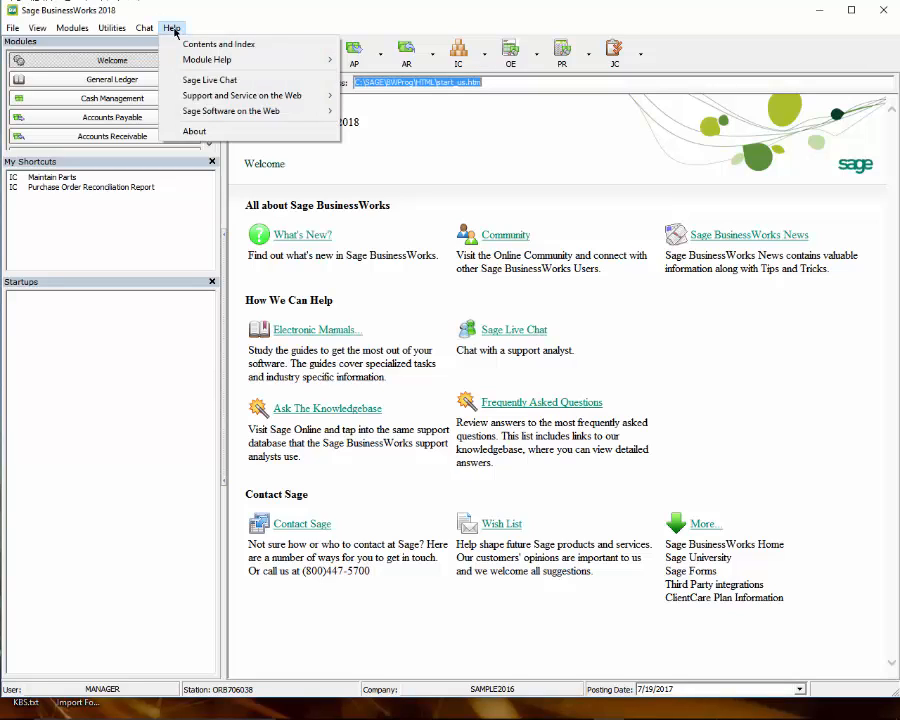
{"action": "mouse_move", "coordinate": [235, 98]}
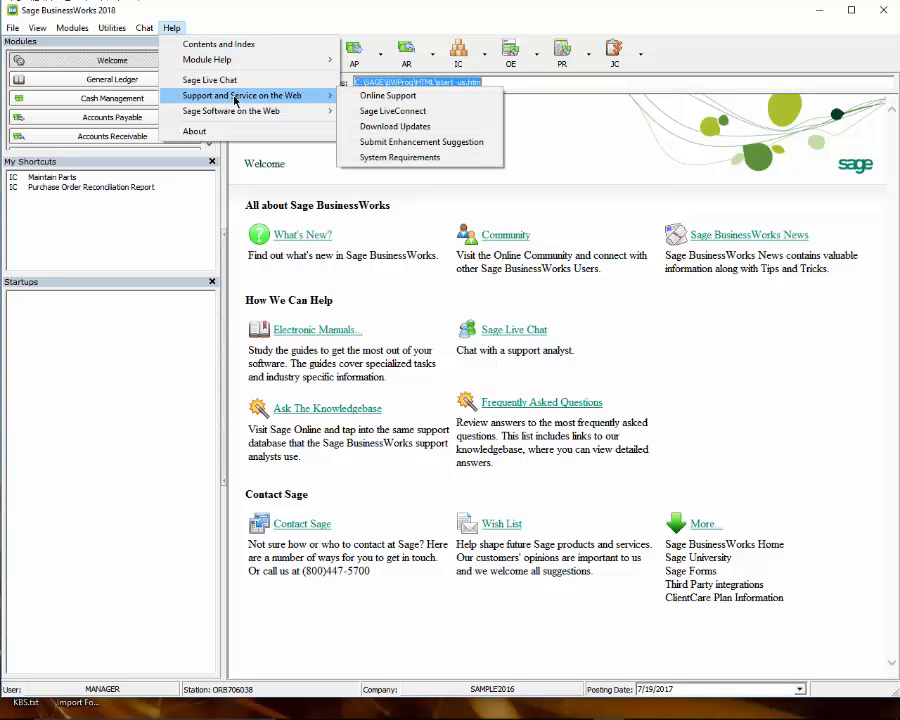
{"action": "left_click", "coordinate": [408, 142]}
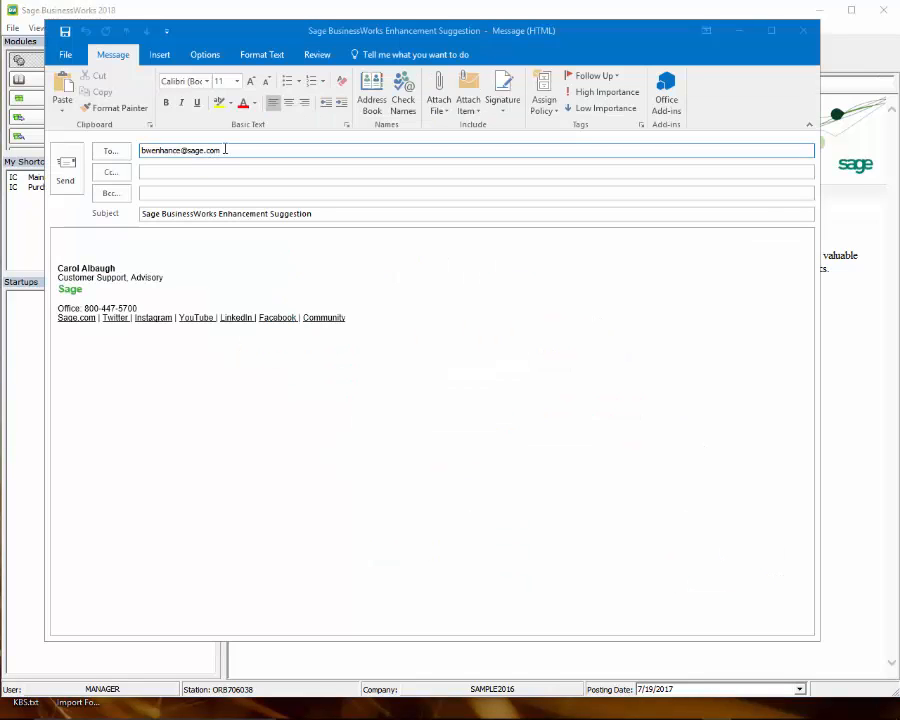
{"action": "left_click", "coordinate": [79, 245]}
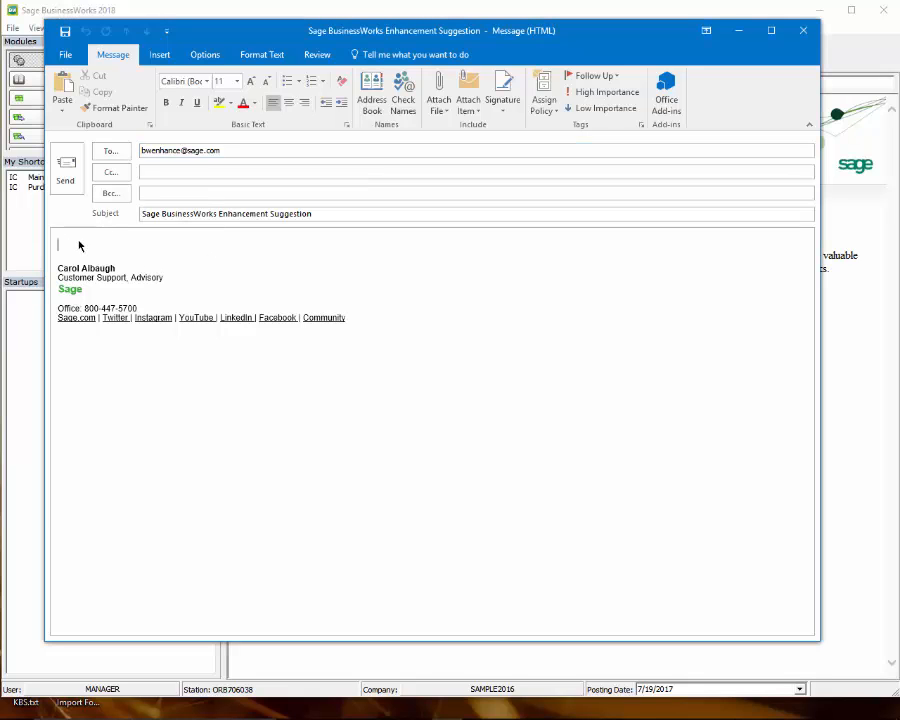